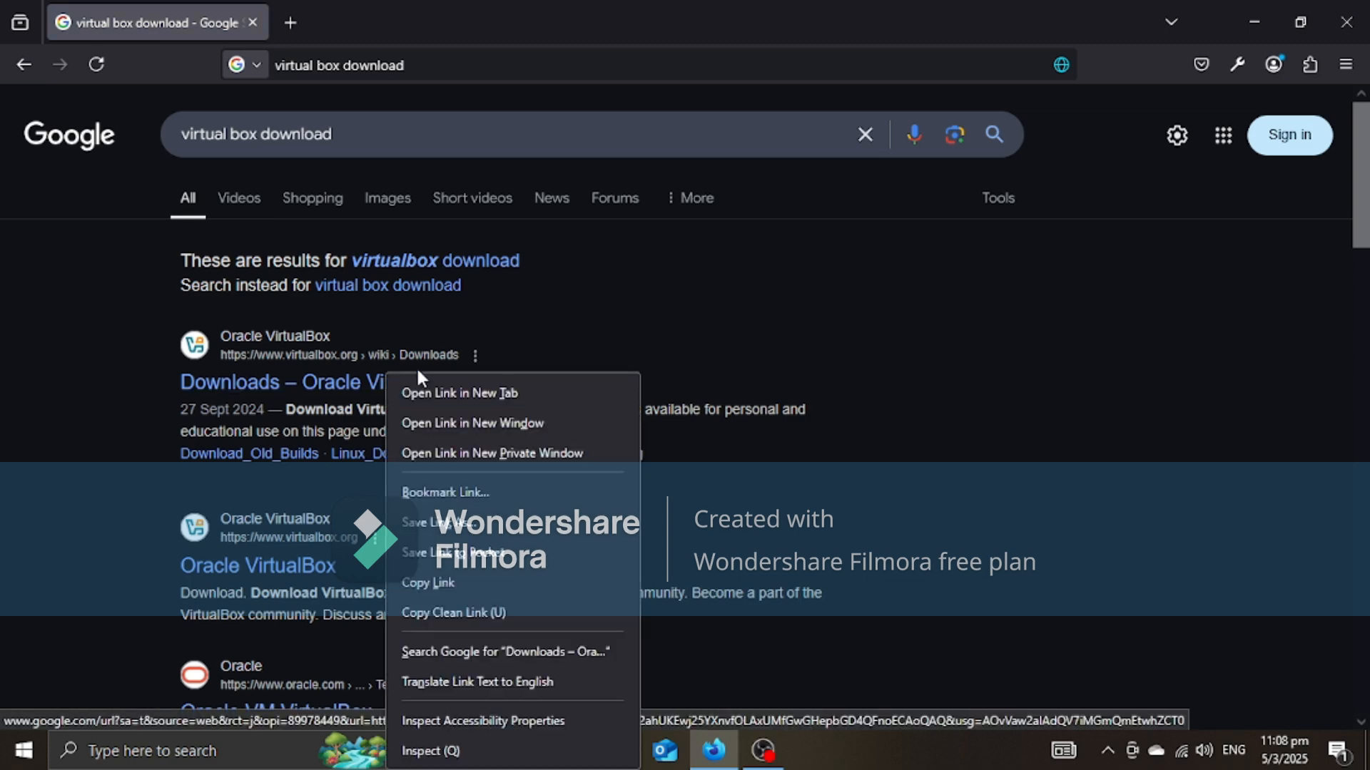
Step: Open the Oracle VirtualBox Downloads search result in a new tab and close the search results tab
click(585, 391)
click(318, 9)
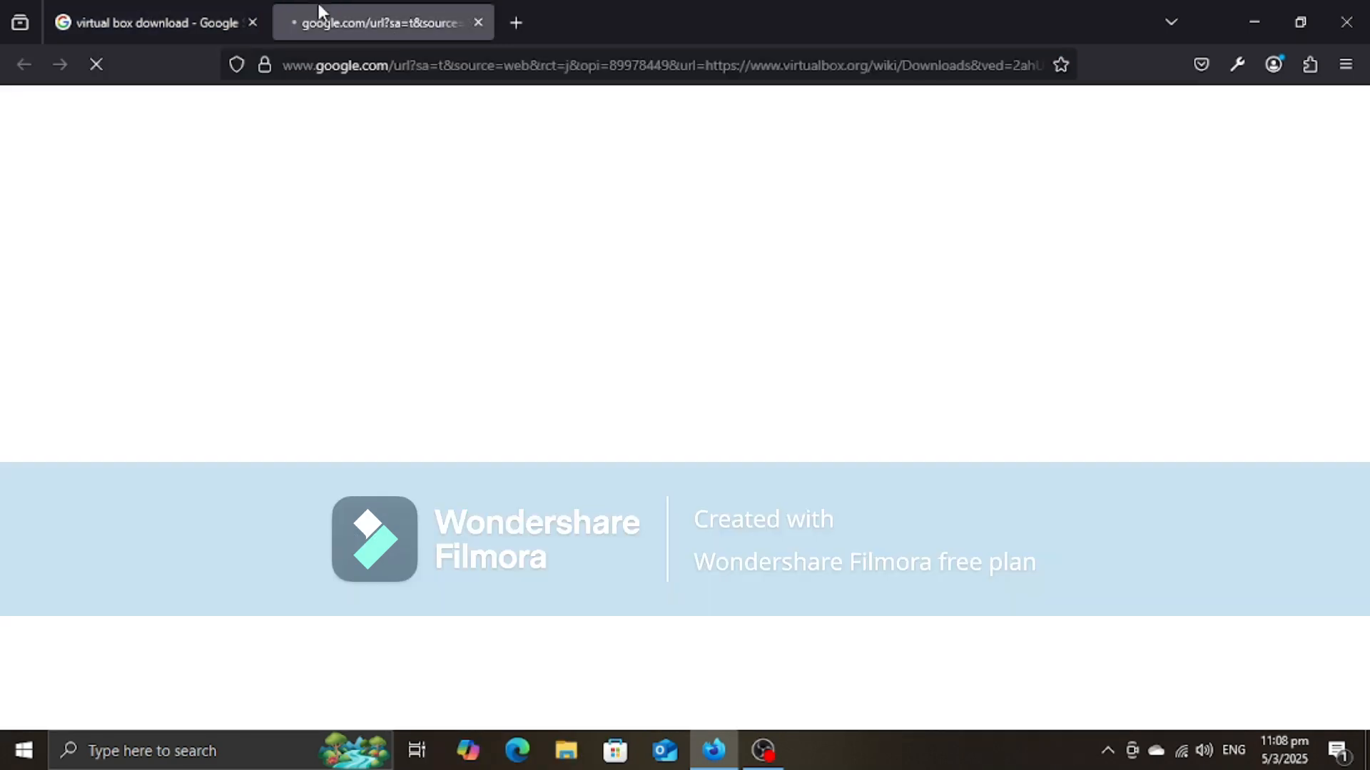
click(253, 22)
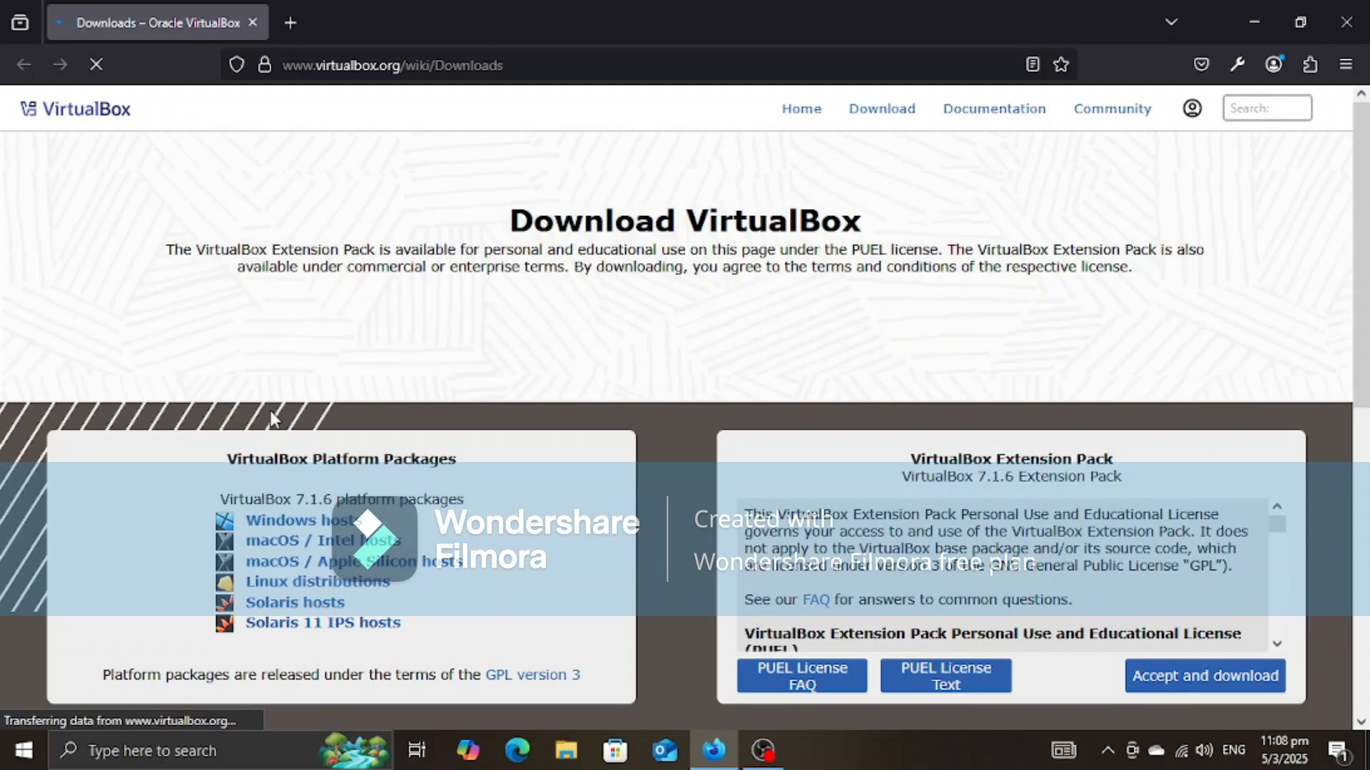
Step: Start downloading the VirtualBox 7.1.6 platform package for Windows hosts and cancel the download
scroll(273, 420, down, 2)
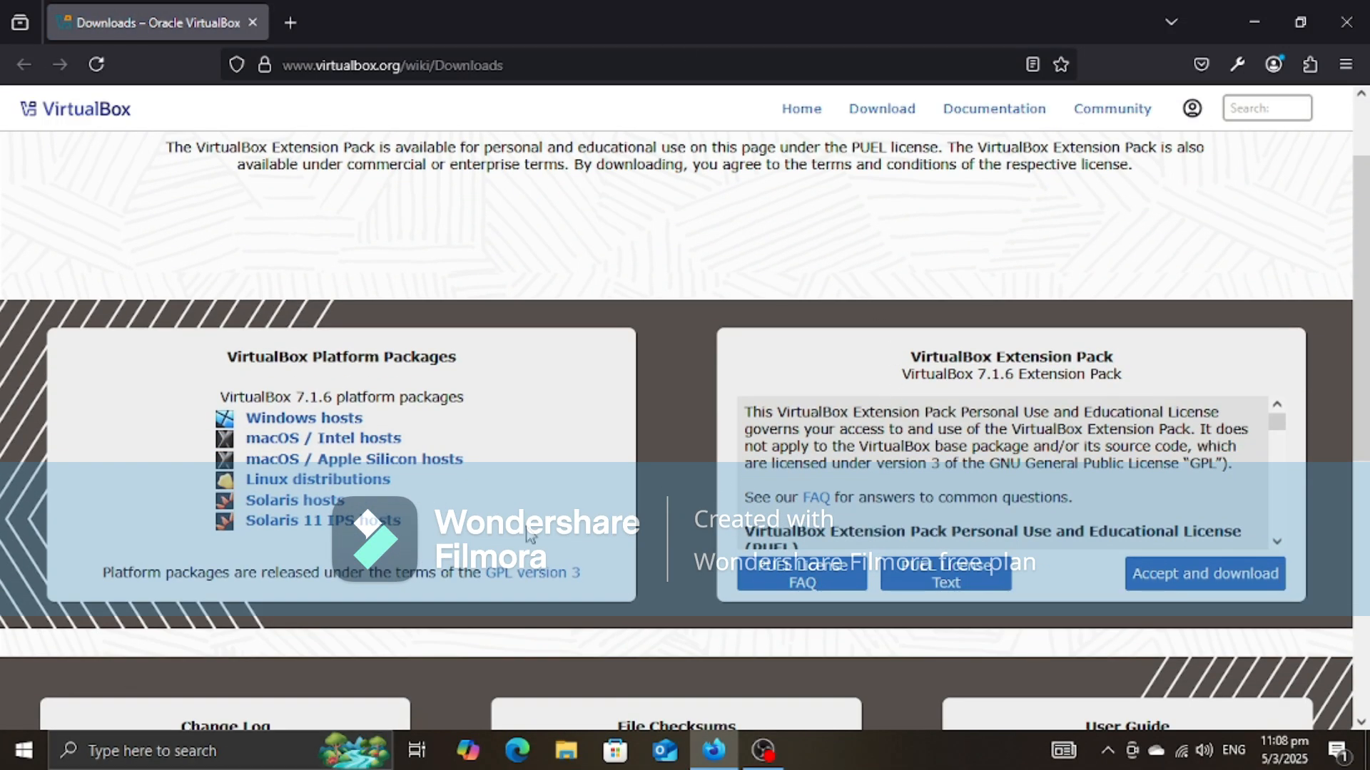
scroll(450, 307, up, 2)
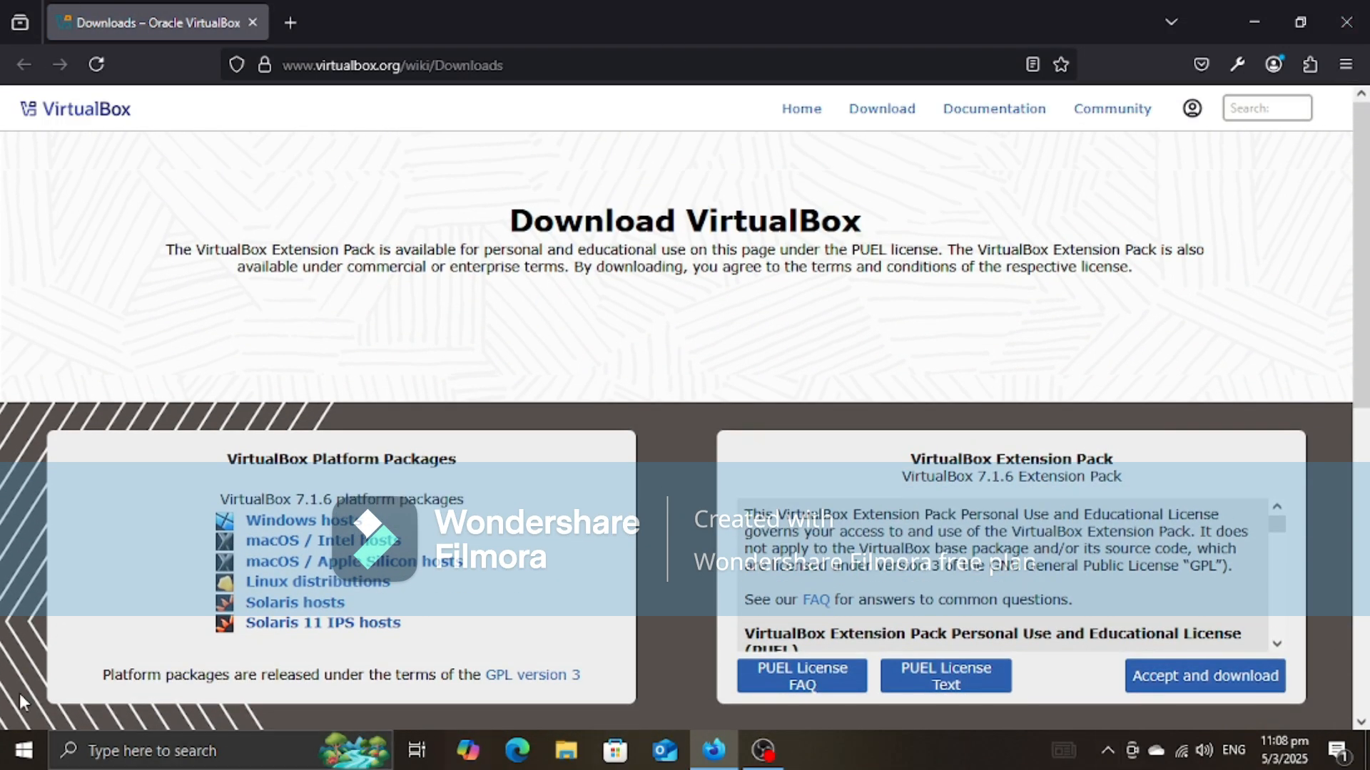
click(305, 528)
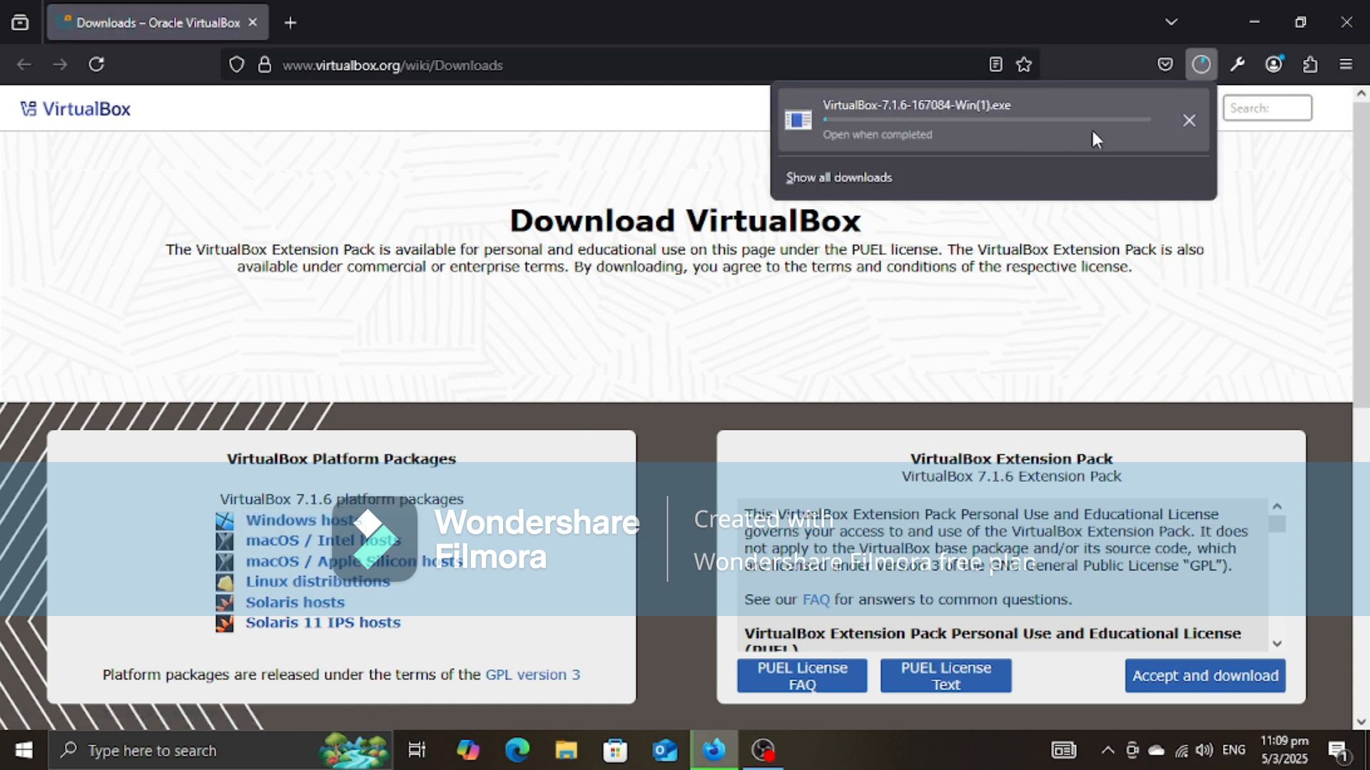
click(1177, 135)
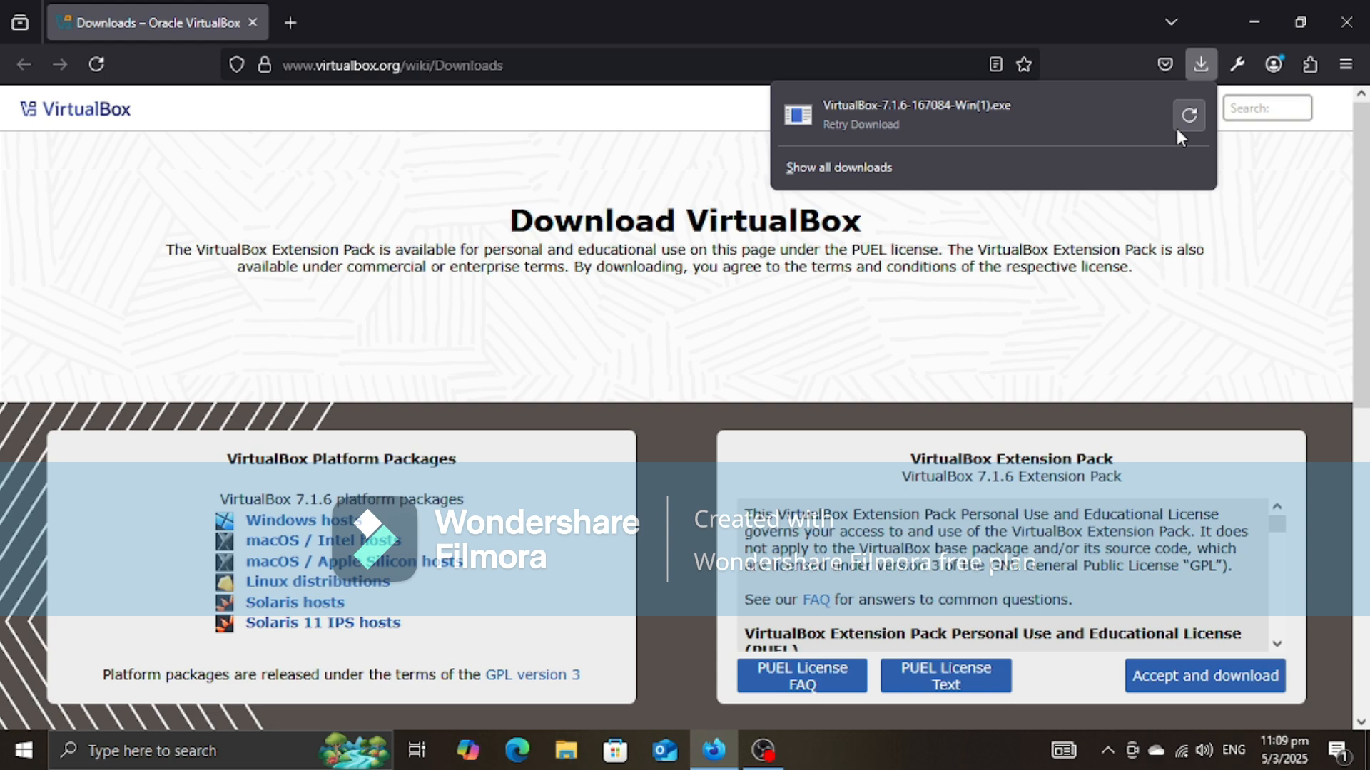
Step: Search the web for "kali linux download" in a new tab
click(294, 24)
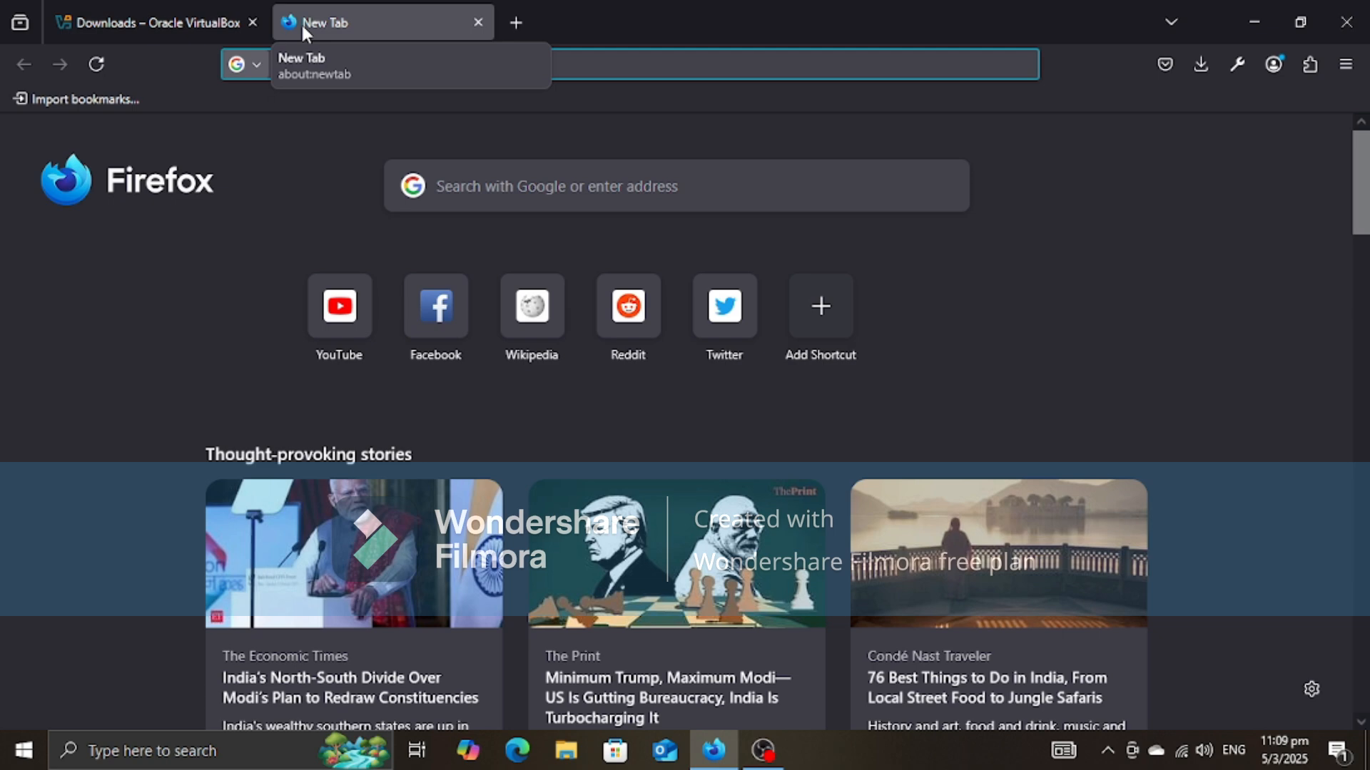
text(kali )
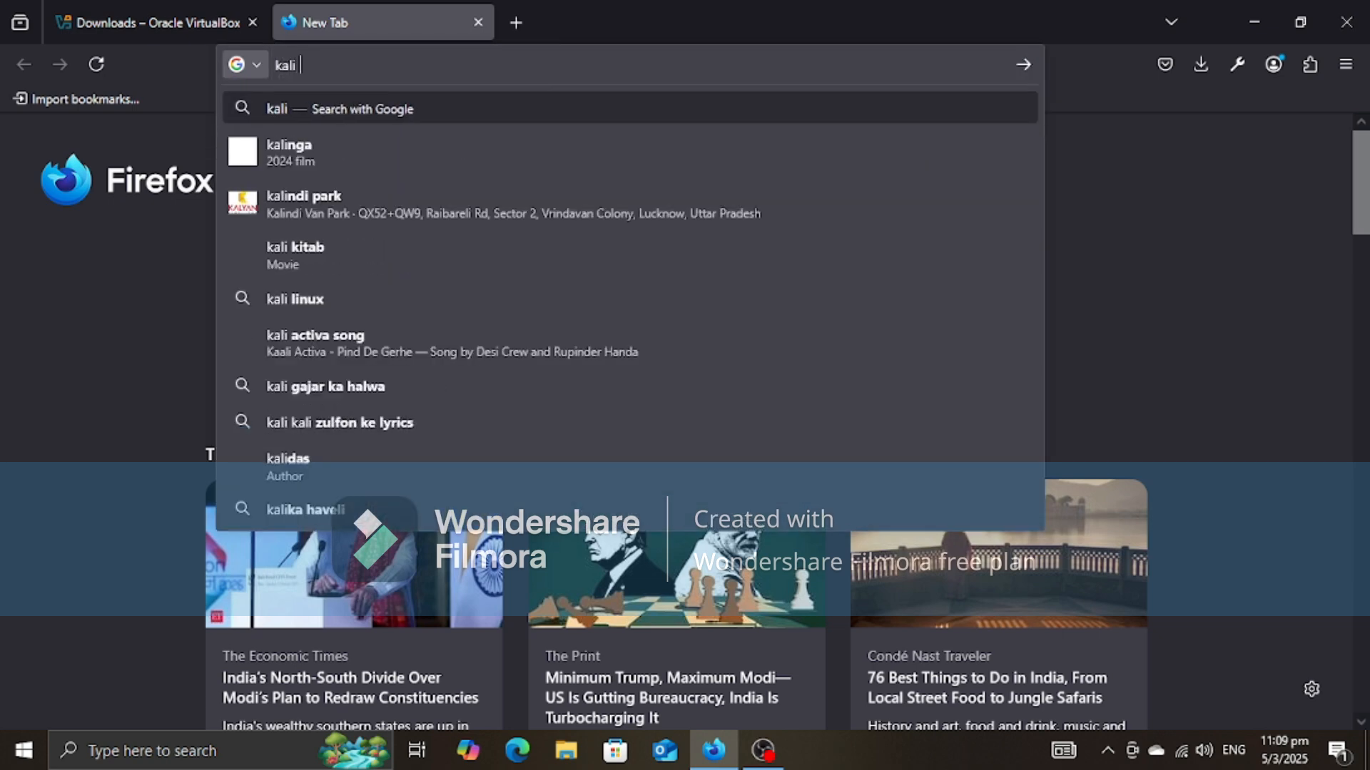
text(linux )
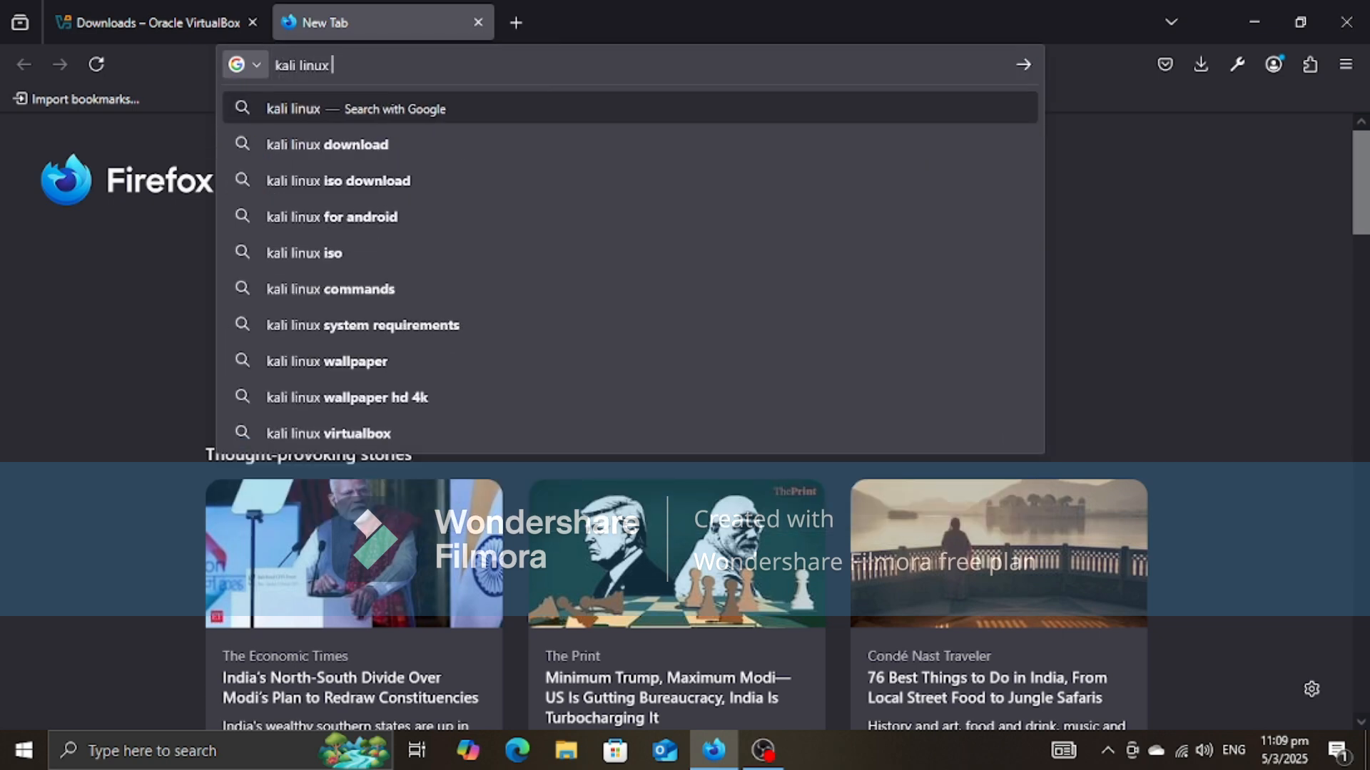
text(download)
key(Return)
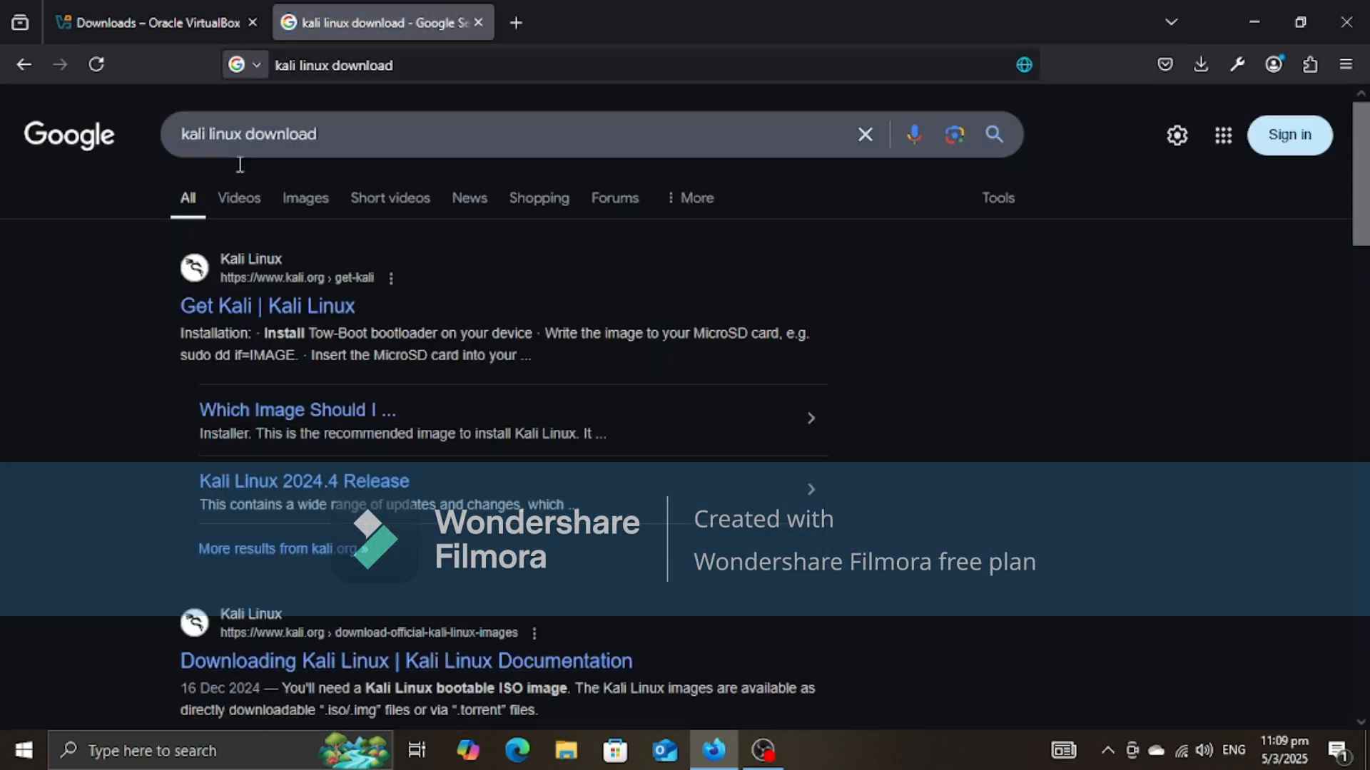
Step: Open the Get Kali search result in a new tab and close the search results tab
right_click(226, 308)
click(352, 320)
click(589, 22)
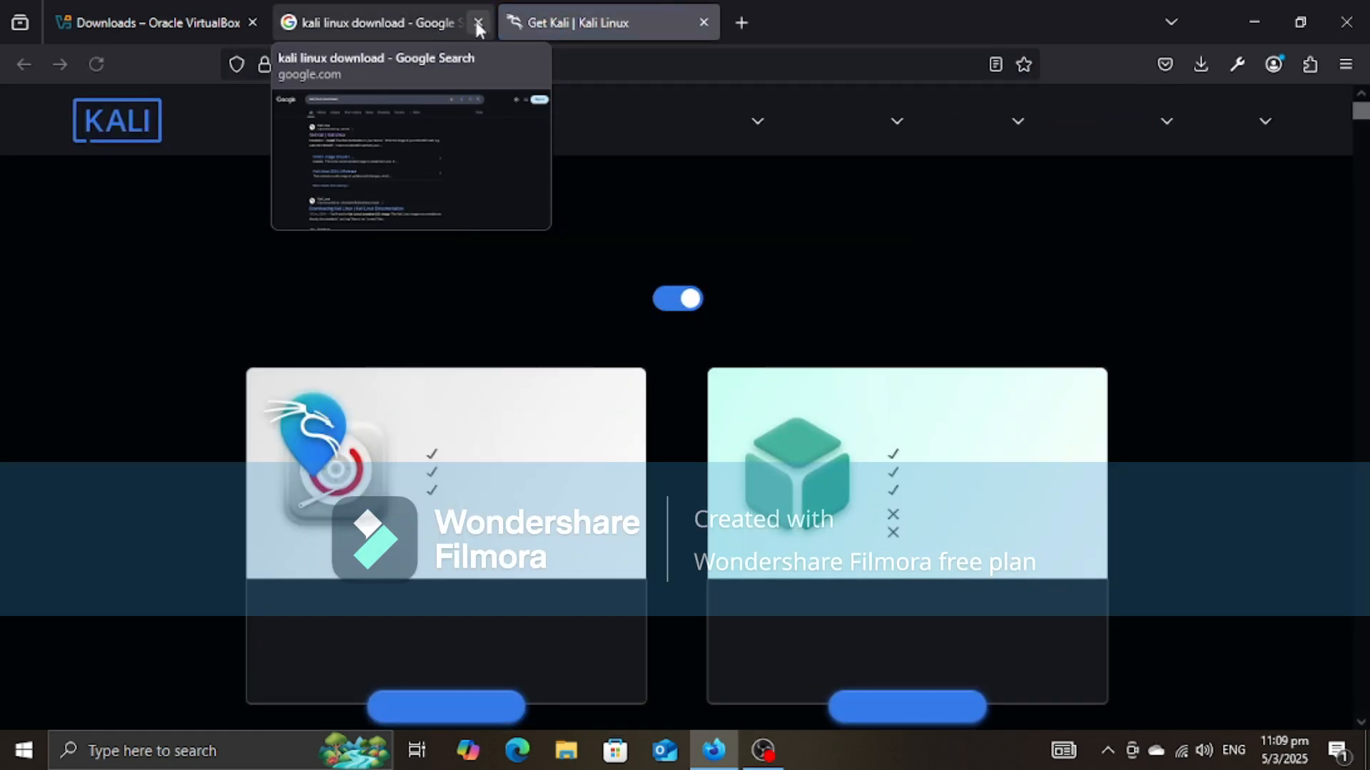
click(477, 22)
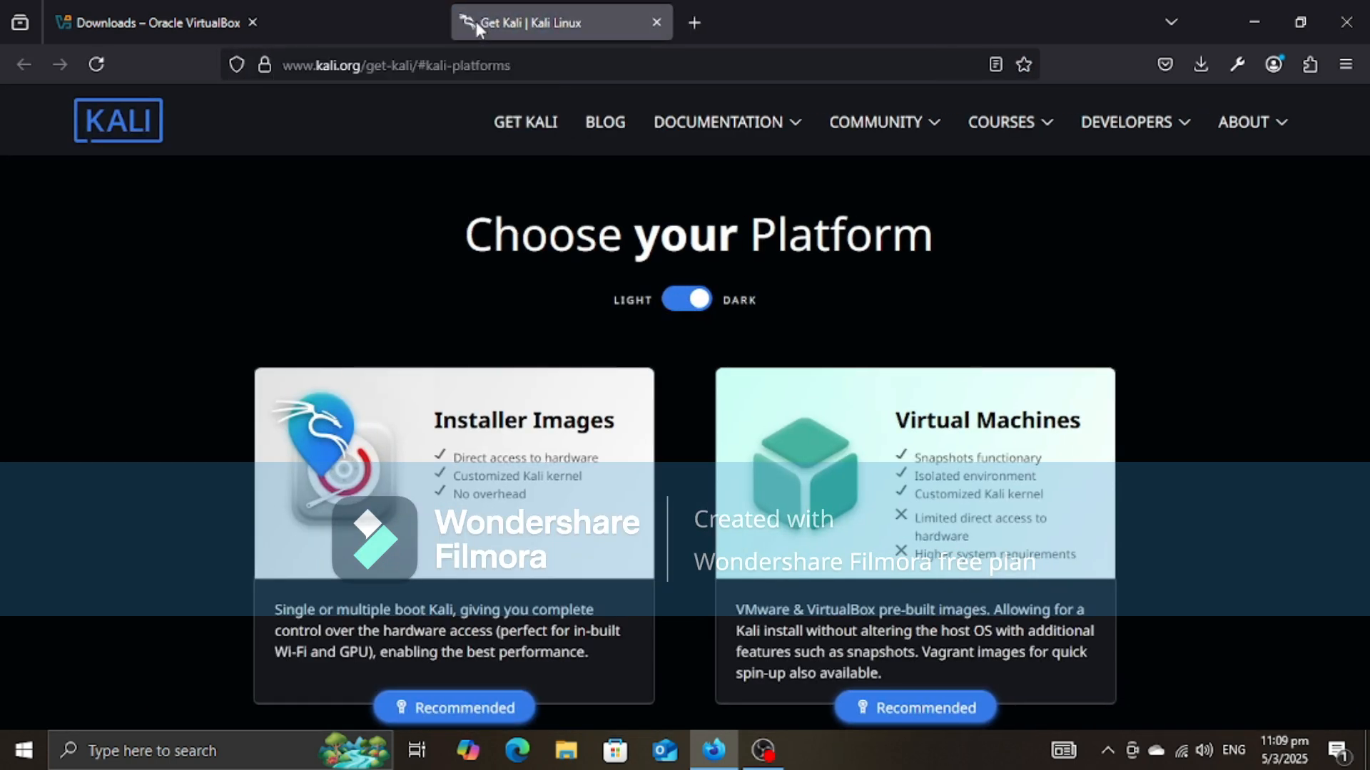
Step: Review the platform choices on the Get Kali page and preview the Installer Images section
scroll(592, 455, down, 3)
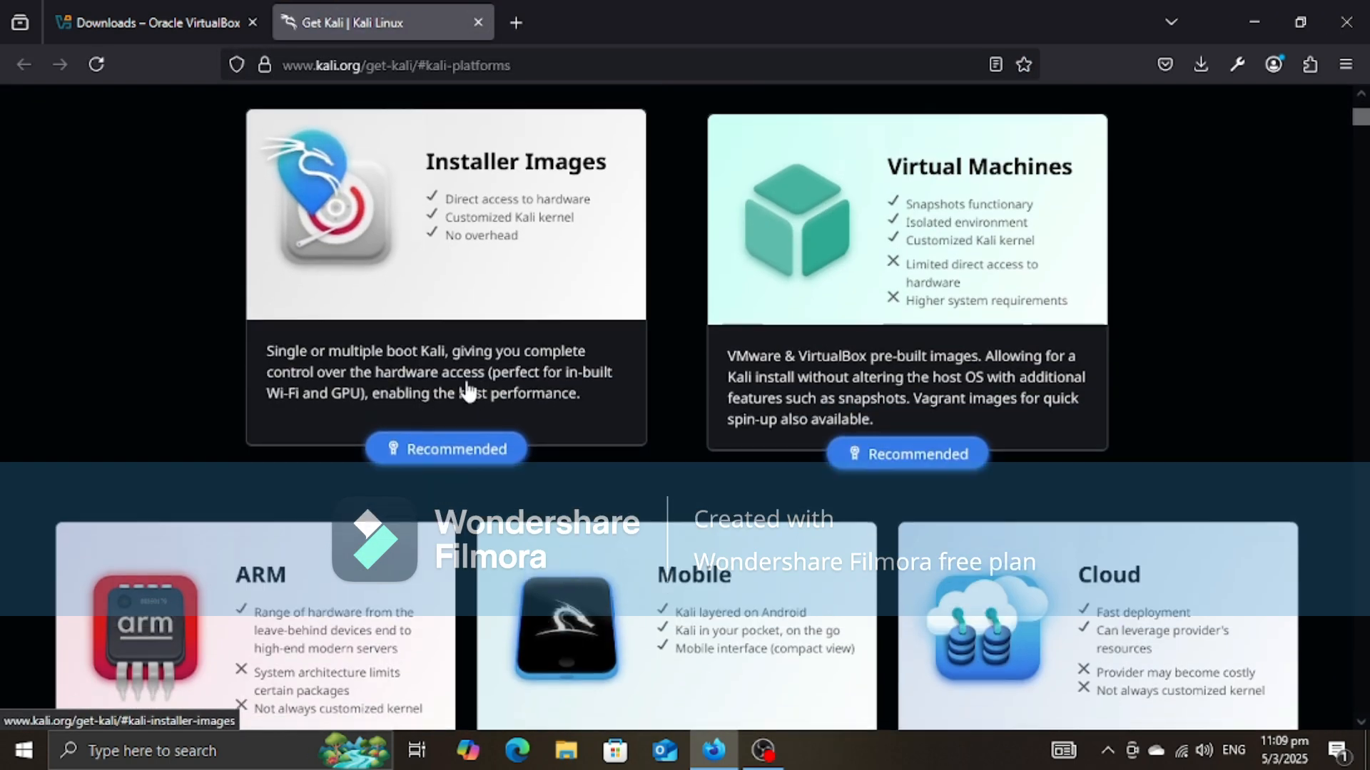
scroll(467, 391, up, 2)
scroll(526, 400, up, 2)
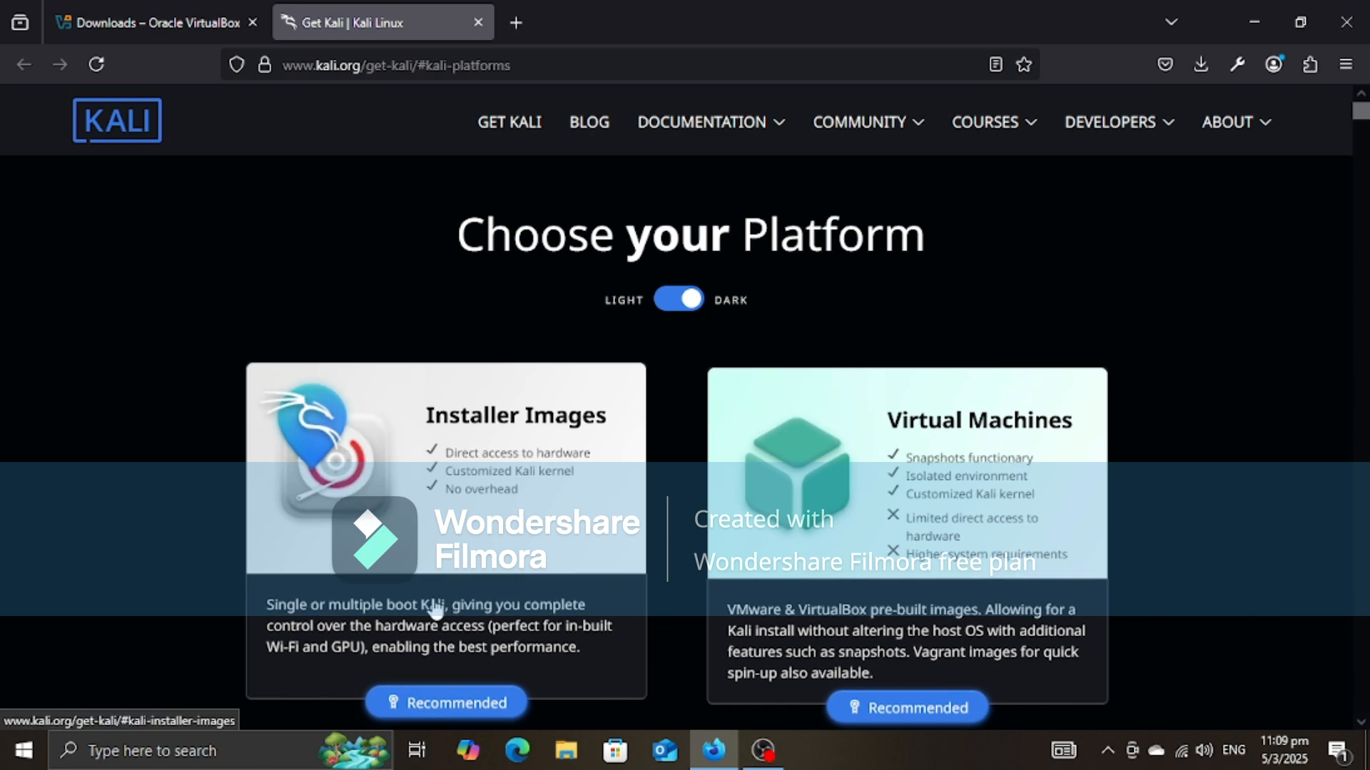
scroll(435, 610, down, 4)
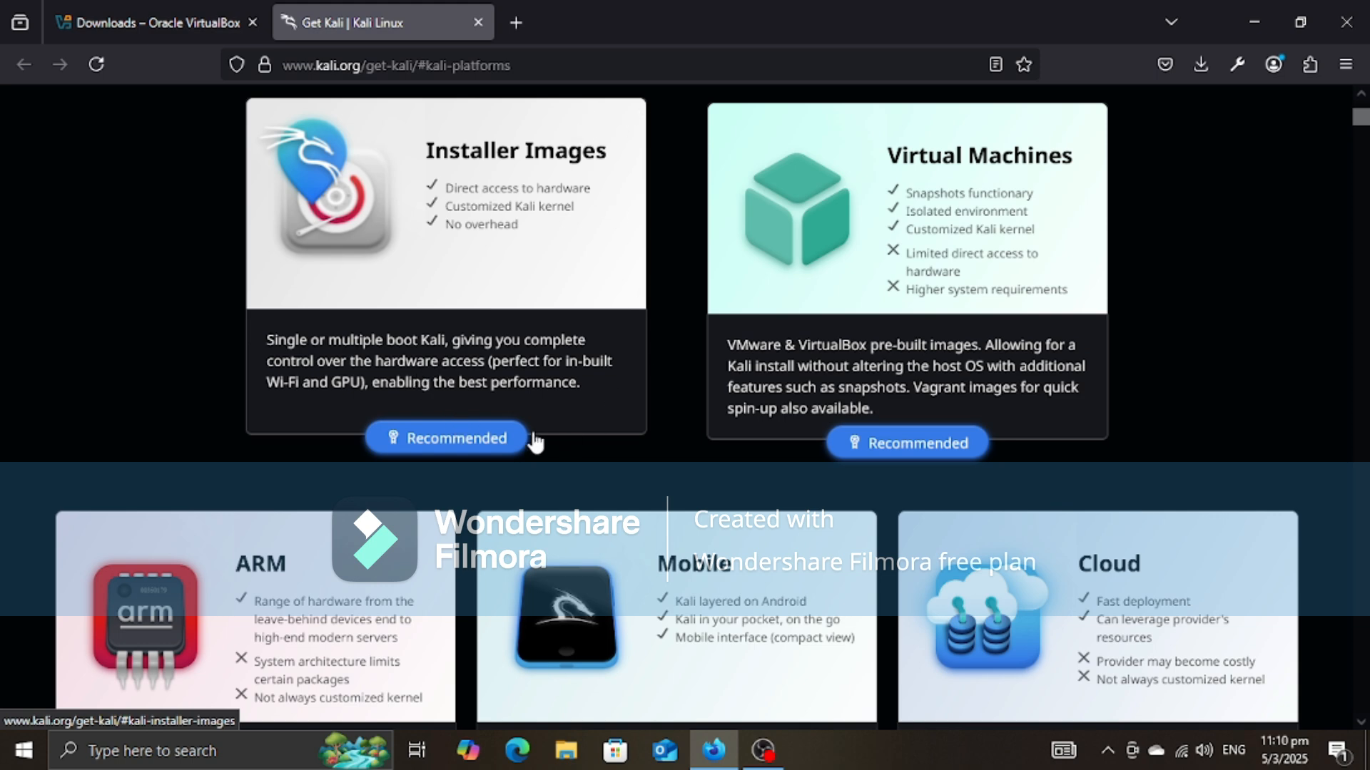
click(500, 434)
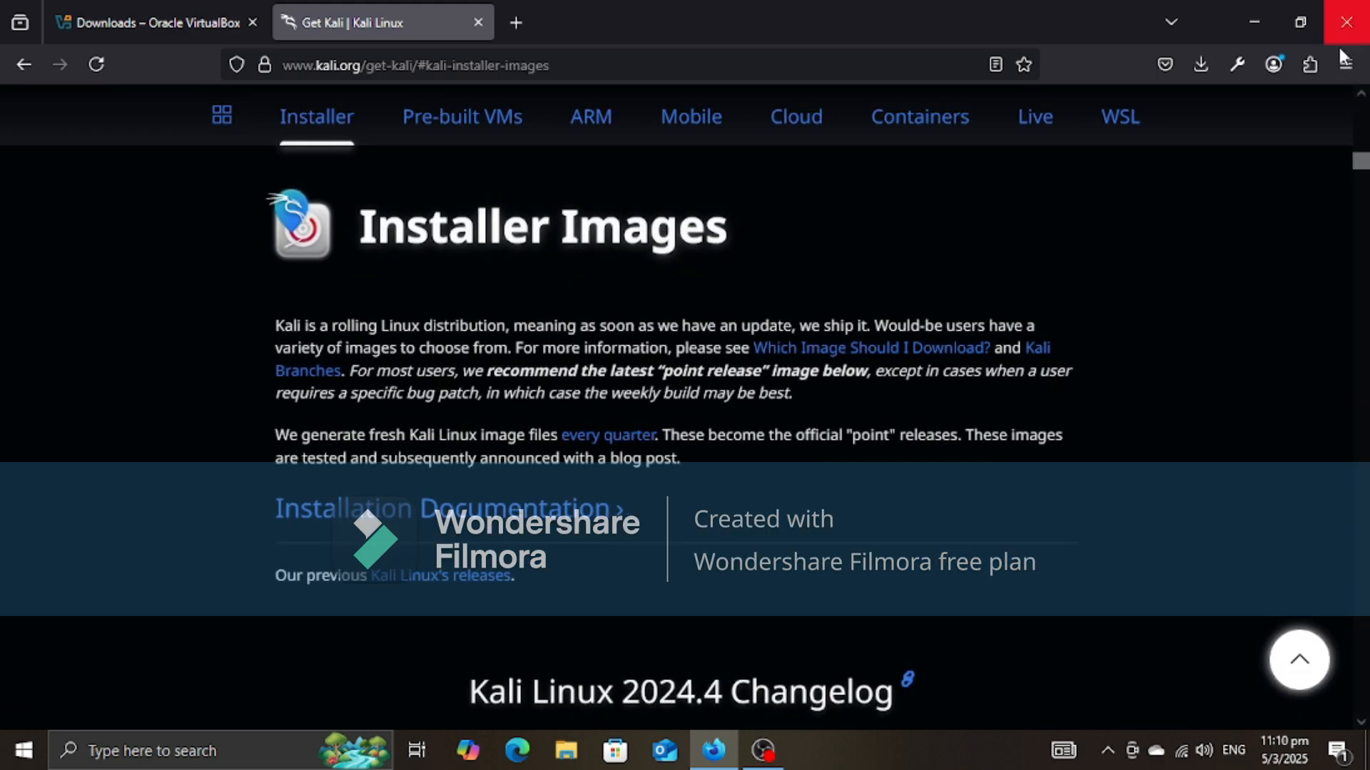
scroll(590, 571, down, 5)
scroll(590, 563, up, 20)
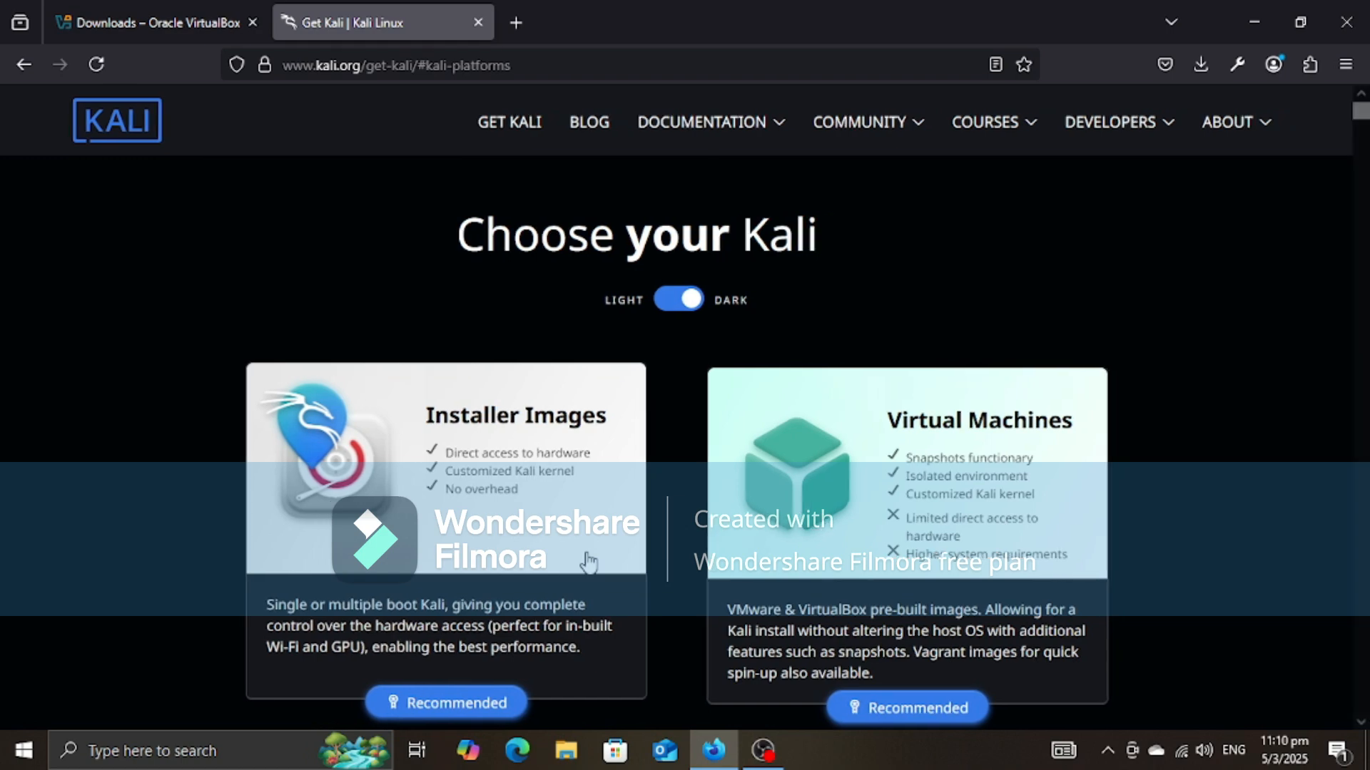
Step: Start downloading the recommended x86_64 Installer of Kali Linux 2024.4 from Installer Images and cancel the download
click(589, 564)
scroll(621, 538, down, 4)
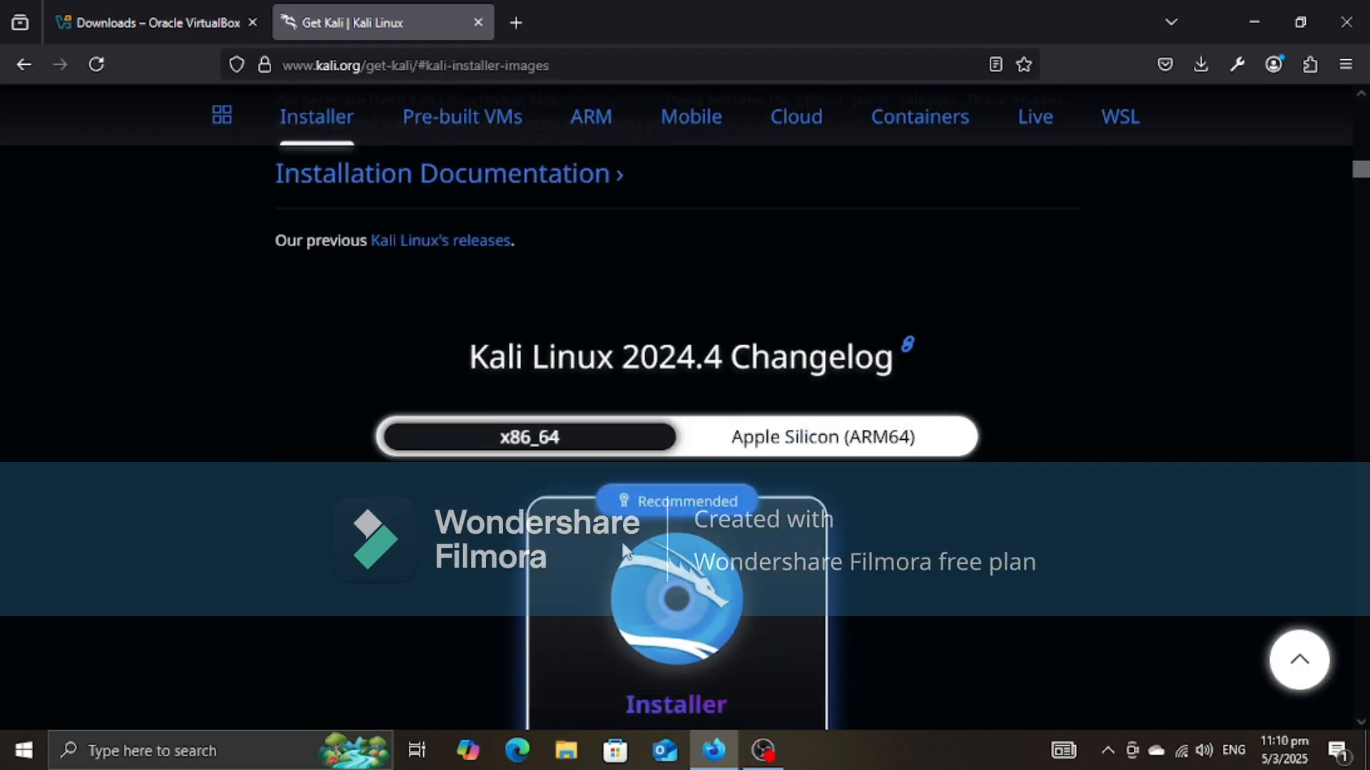
scroll(622, 549, down, 3)
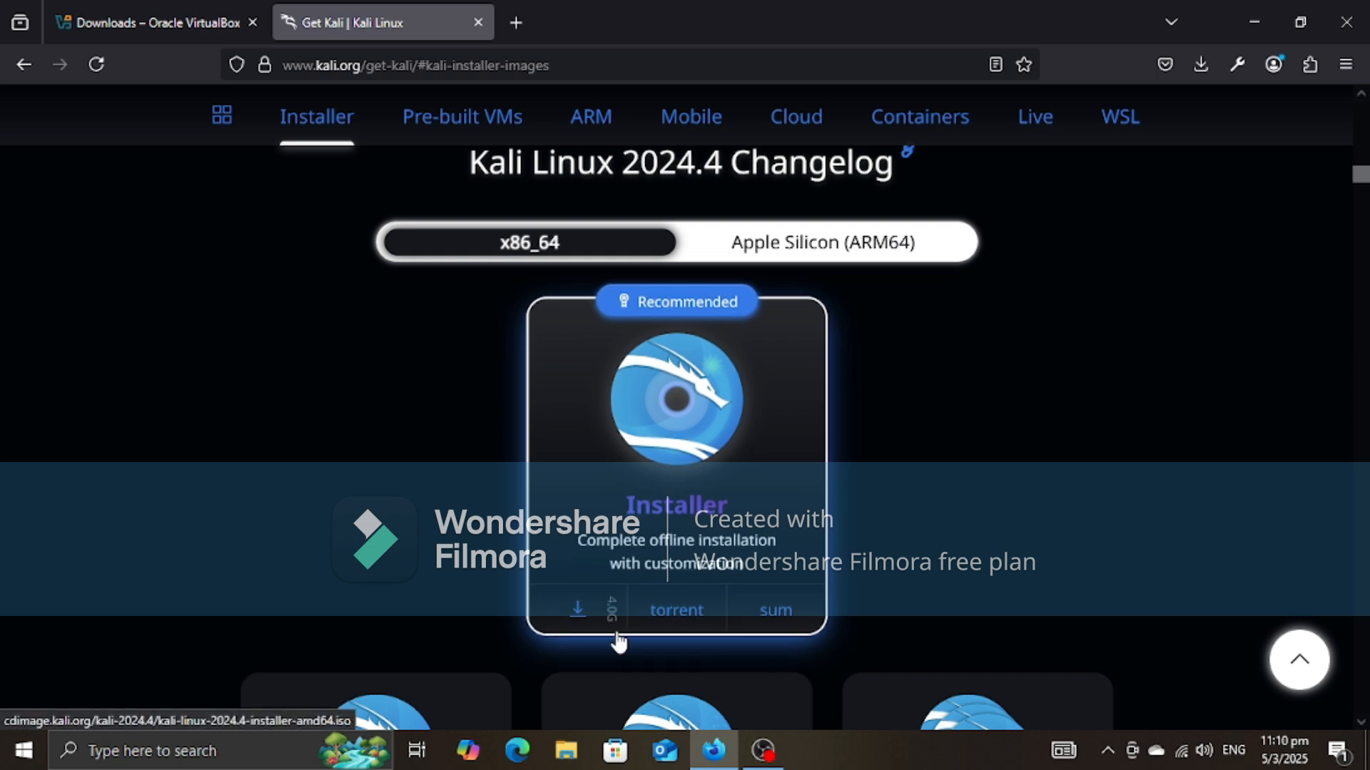
click(579, 603)
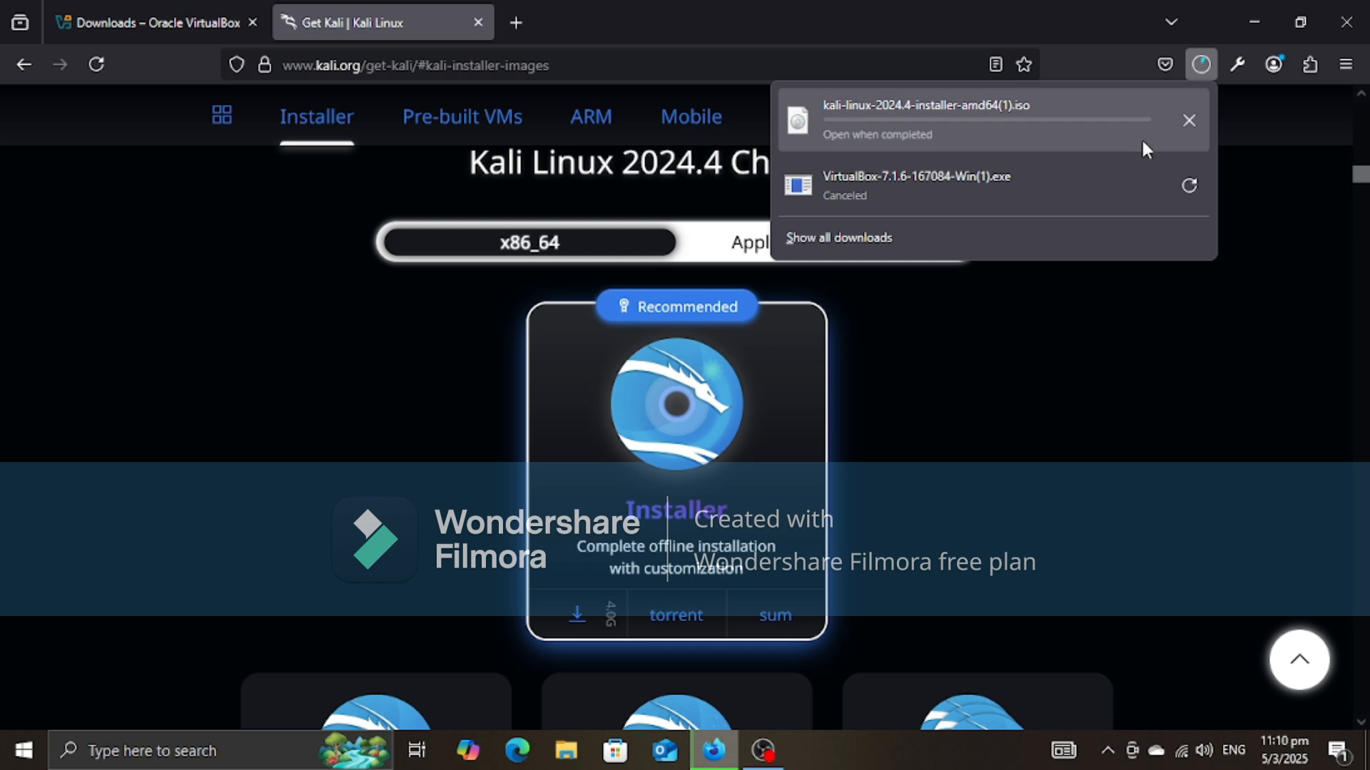
click(1187, 122)
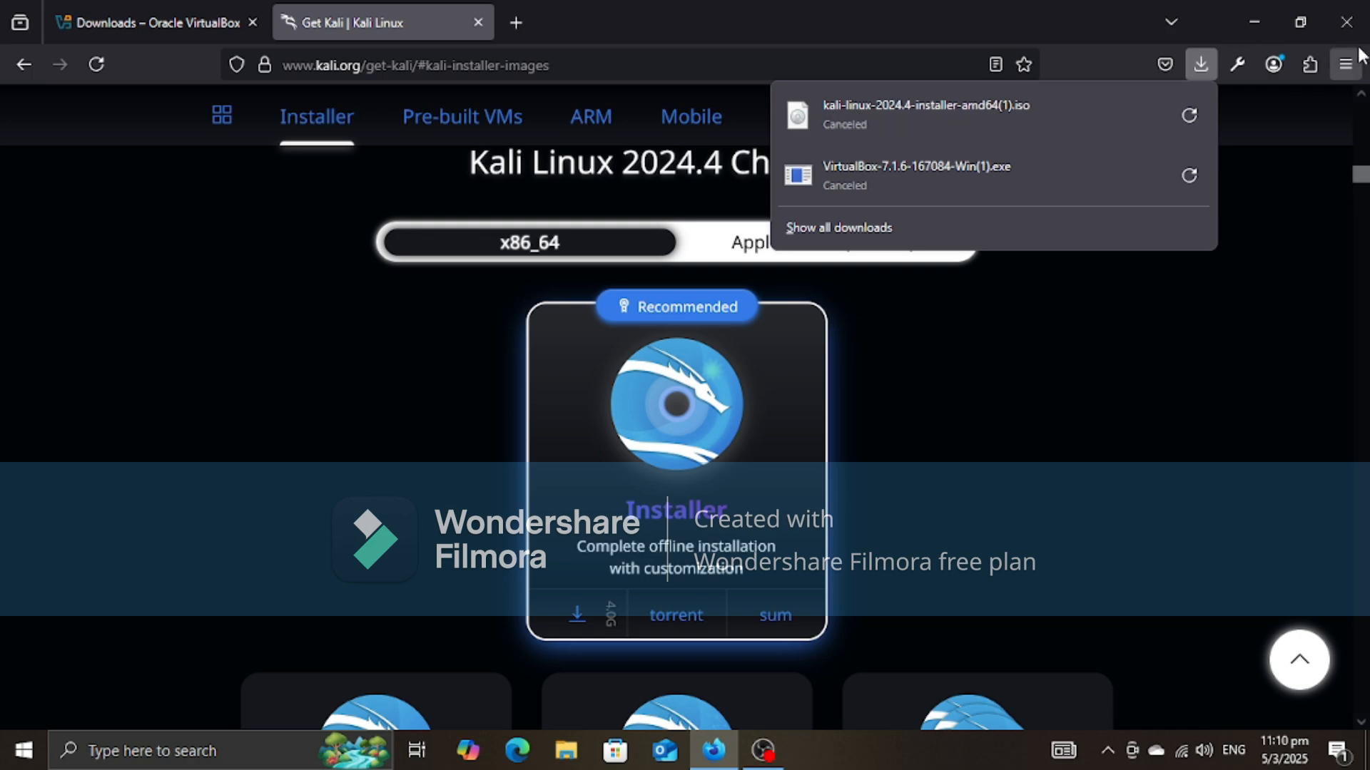
Step: Close the browser and check the Downloads folder for the VirtualBox and Kali Linux installer files
click(1346, 22)
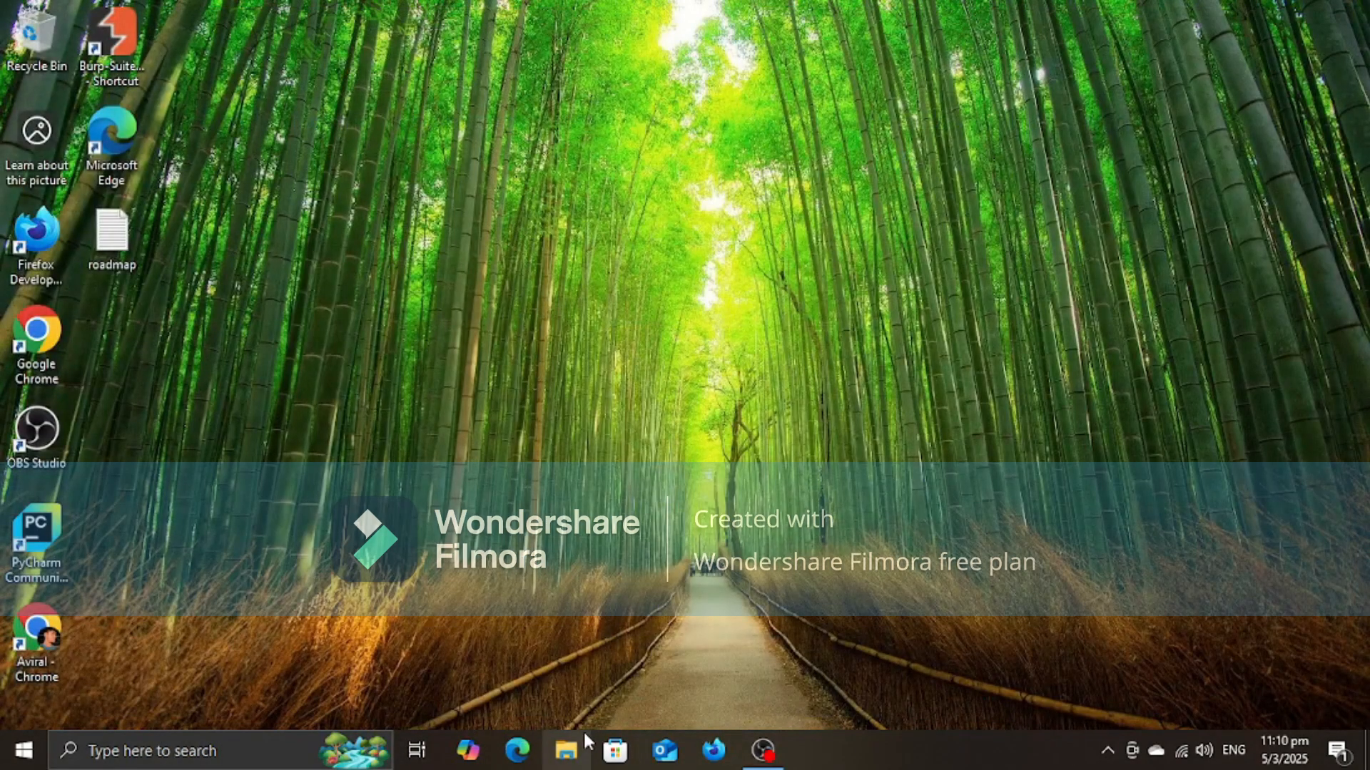
click(566, 750)
click(200, 241)
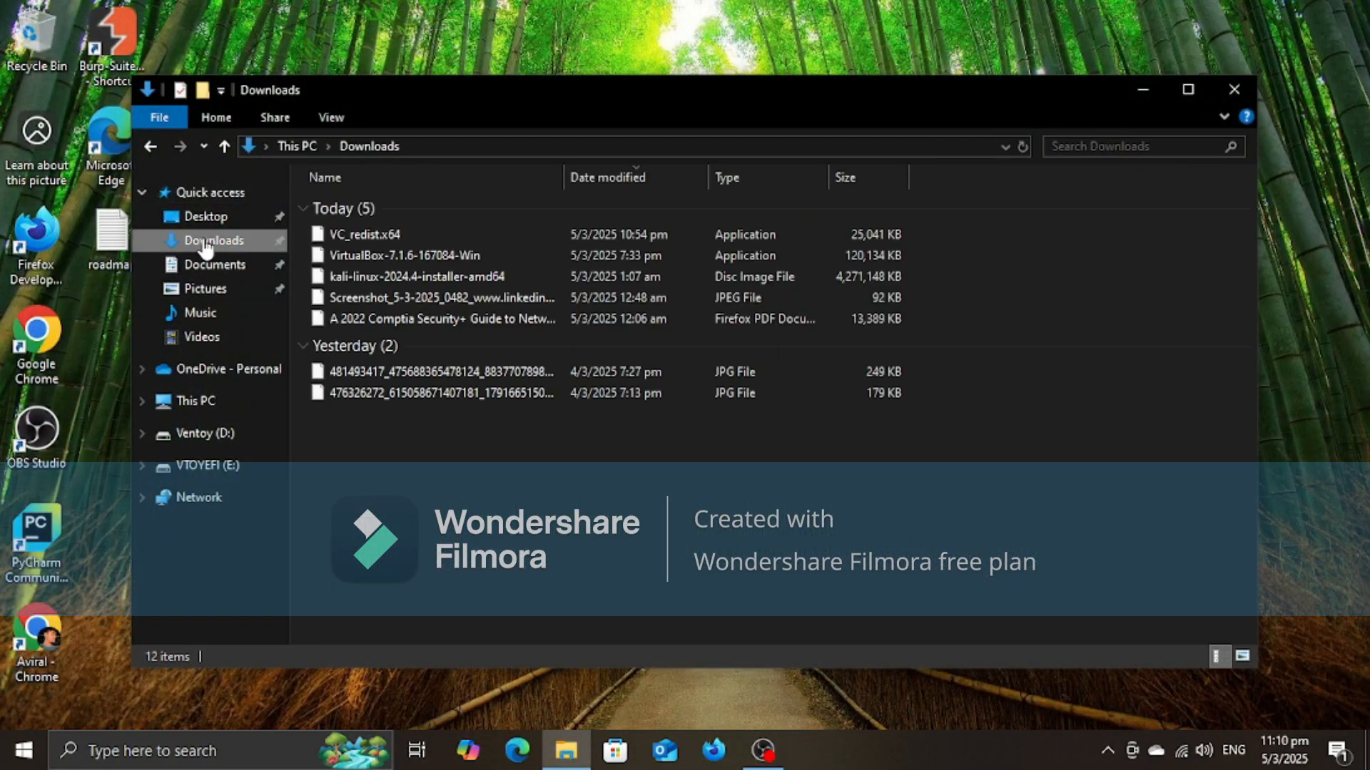
scroll(490, 461, up, 3)
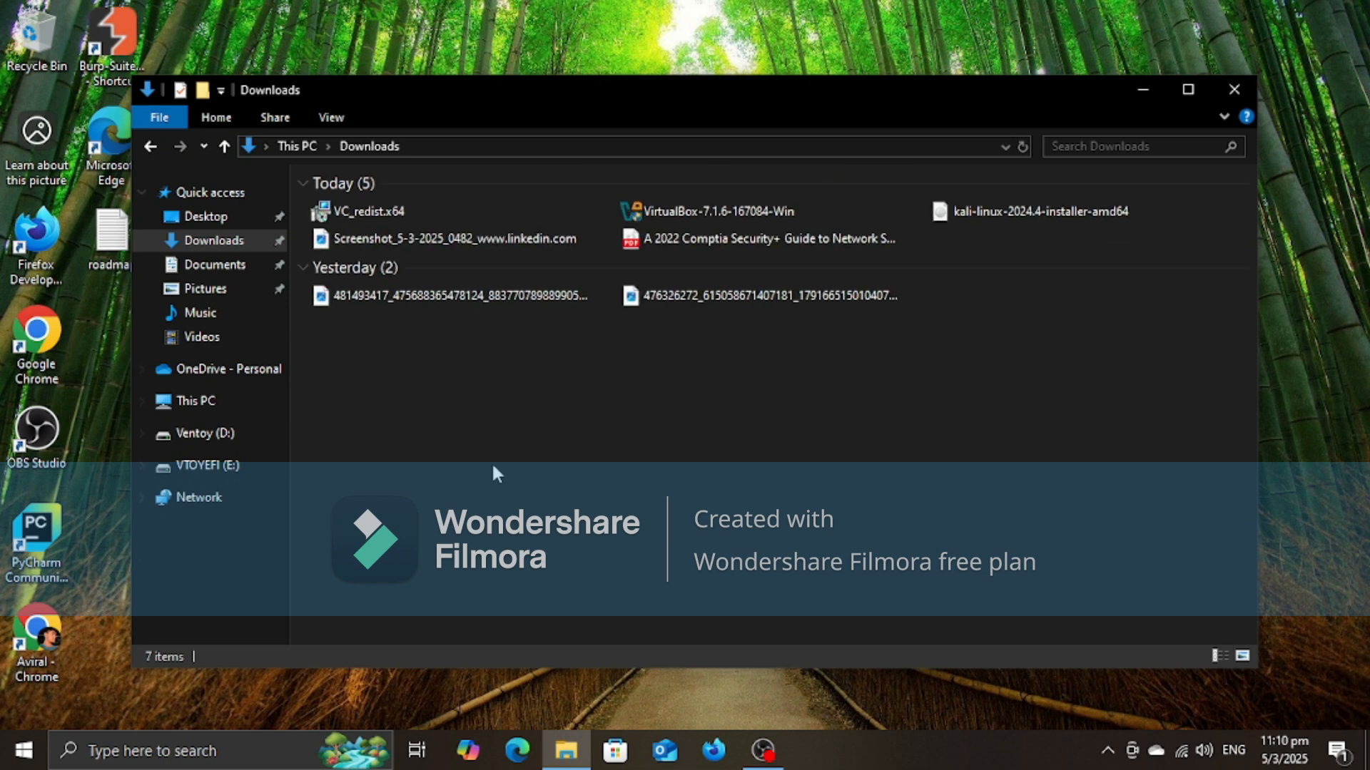
scroll(494, 468, up, 1)
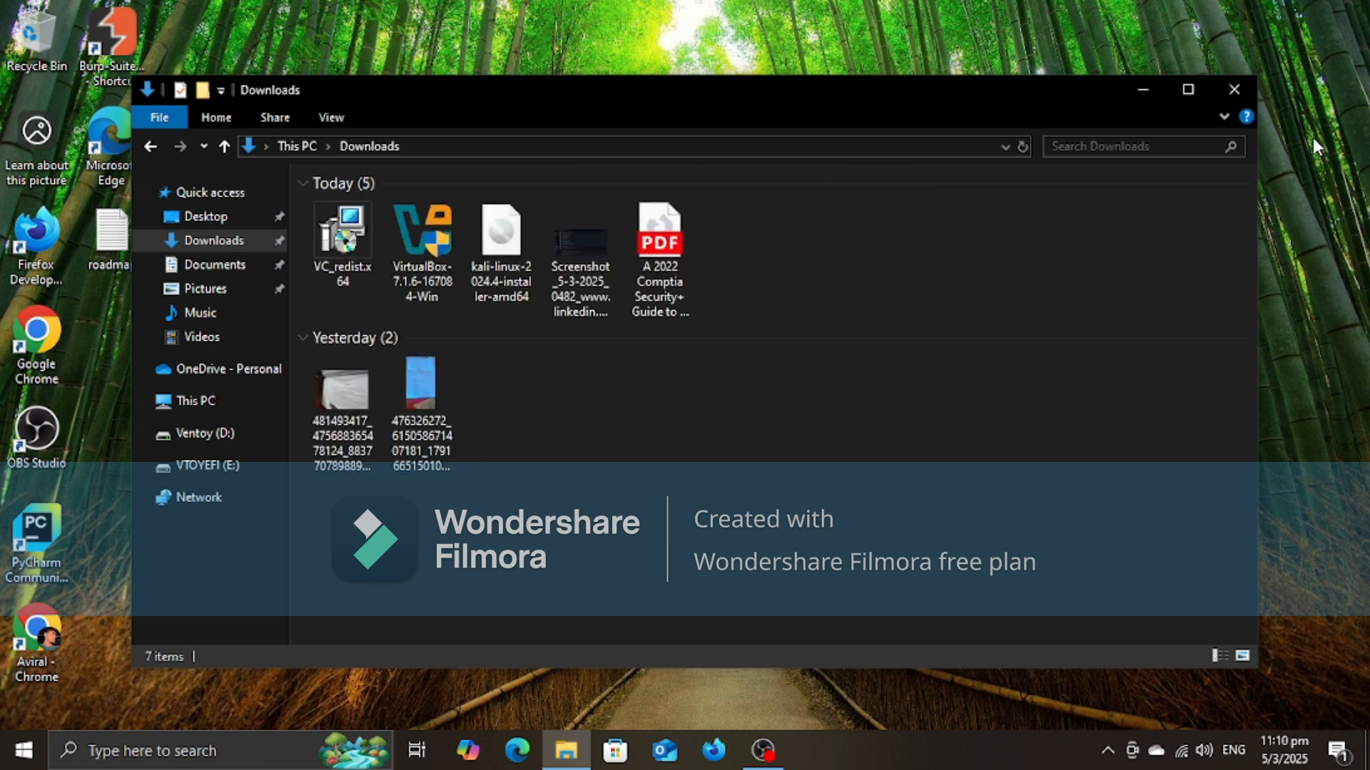
click(1231, 91)
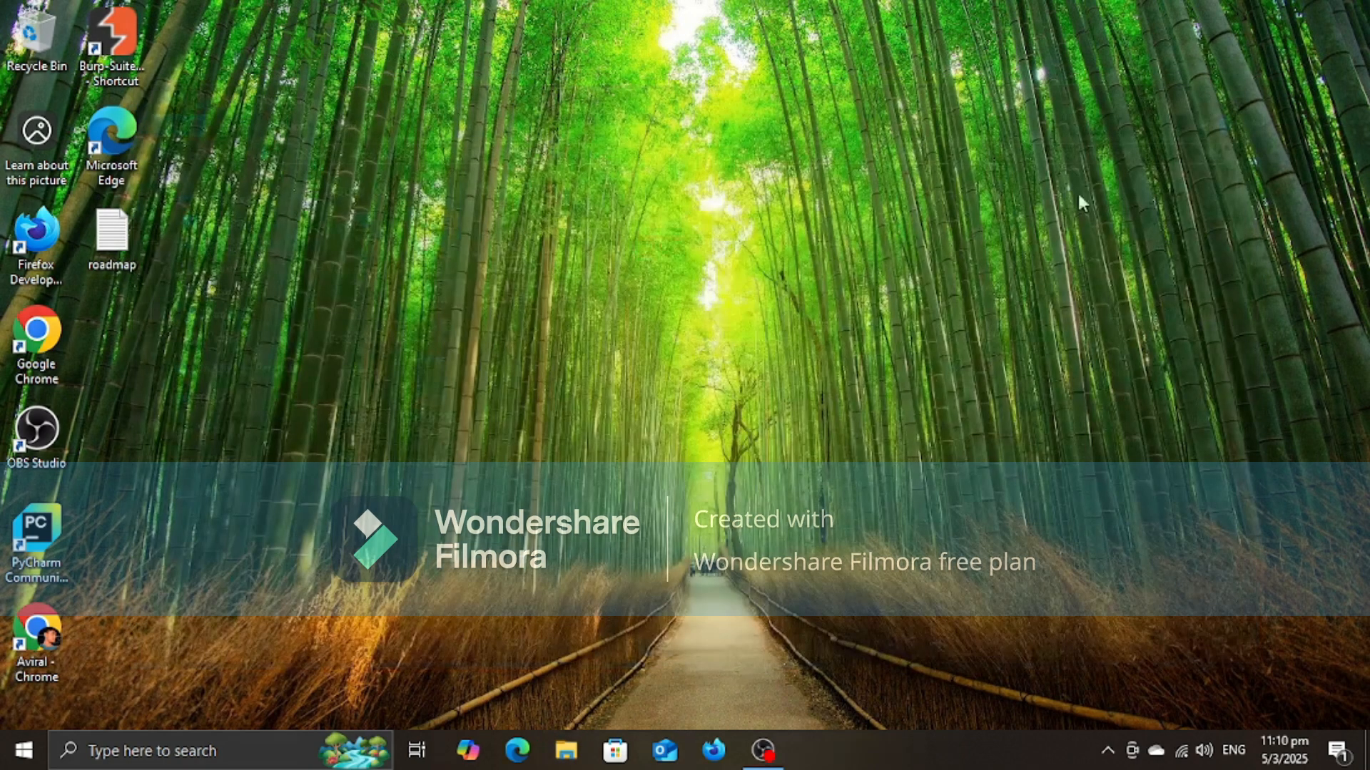
Step: Find Oracle VirtualBox among the installed apps and launch it
click(24, 750)
text(vi)
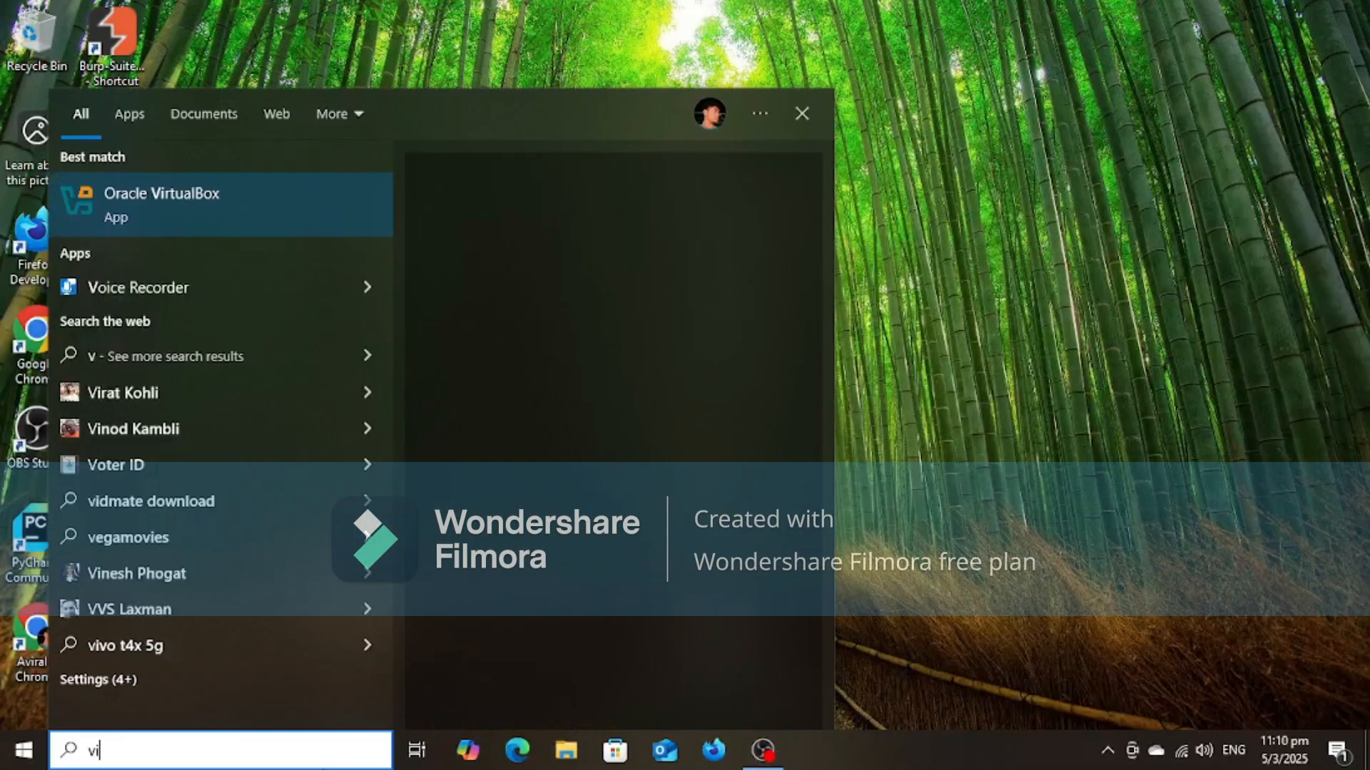
text(rual)
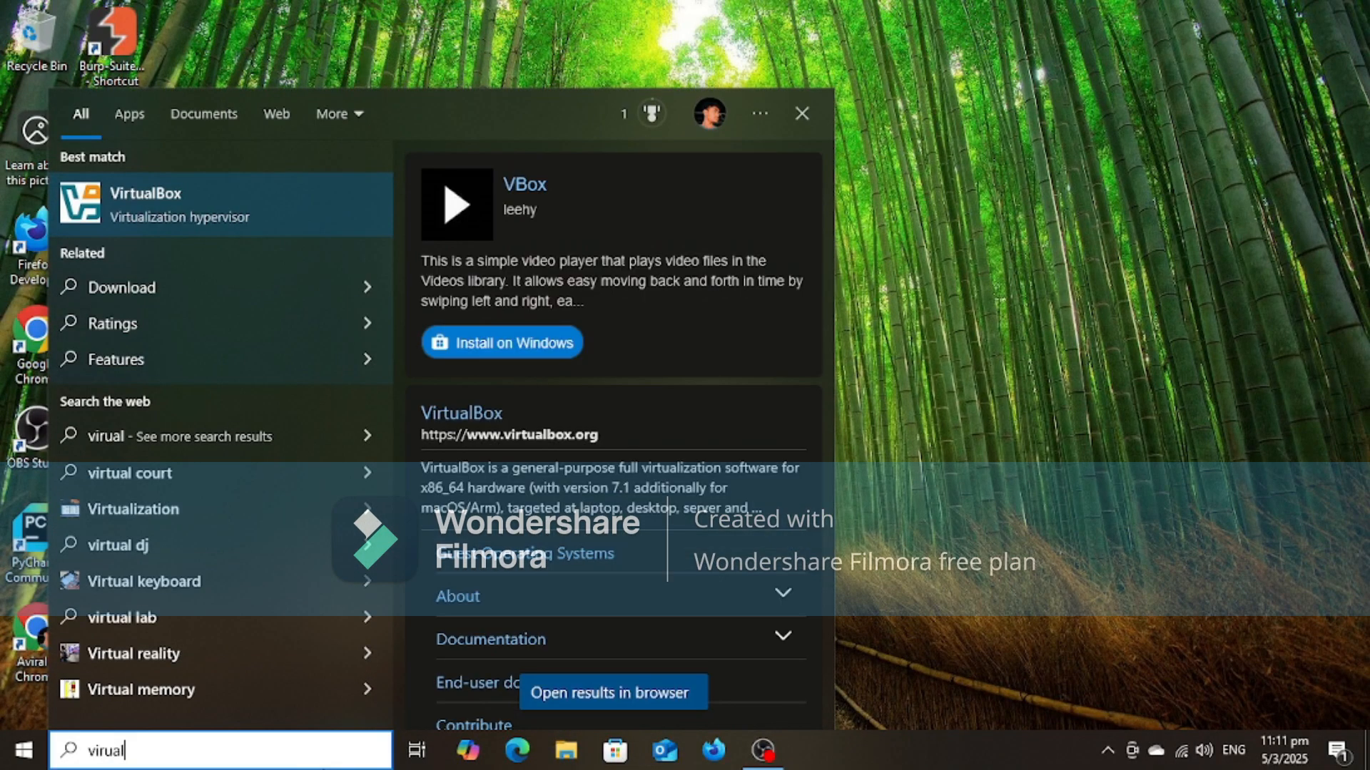
key(Down)
key(ctrl+BackSpace)
key(ctrl+BackSpace)
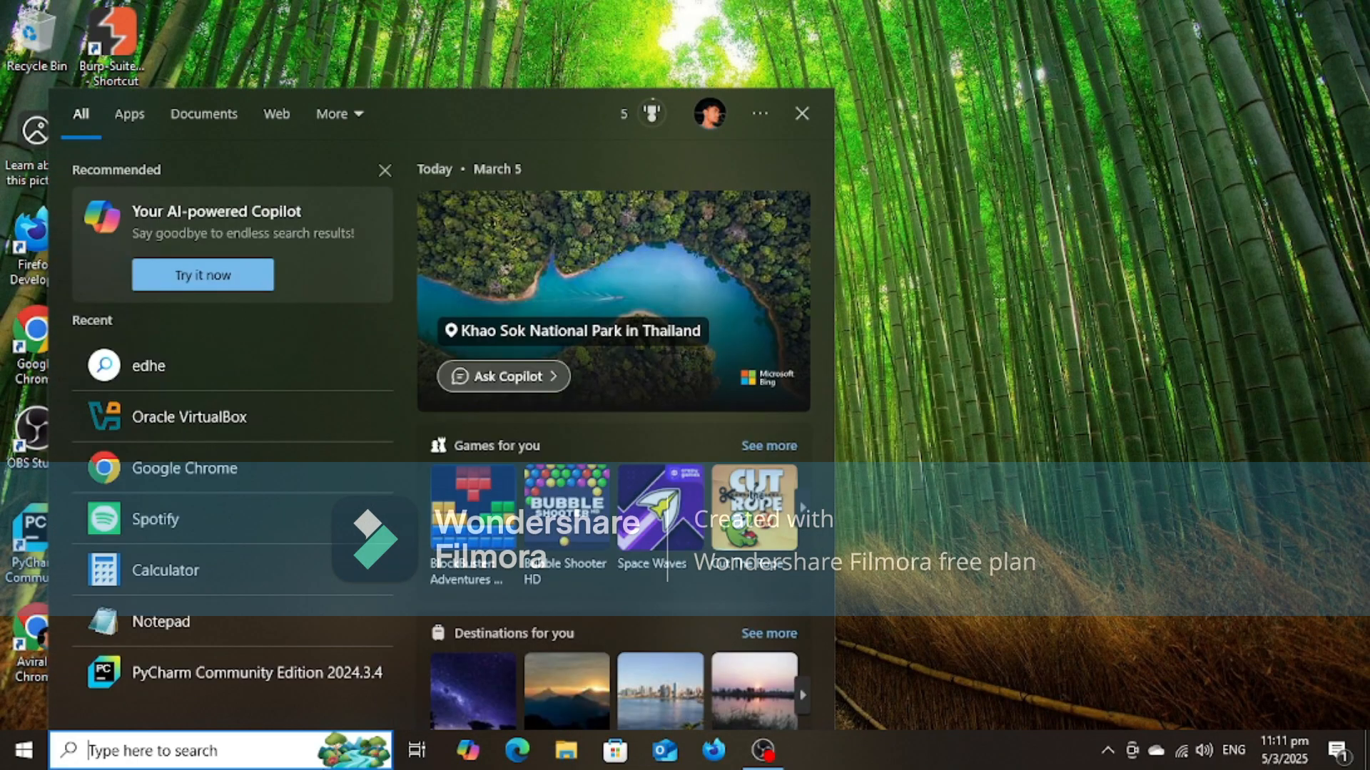
text(oral)
key(BackSpace)
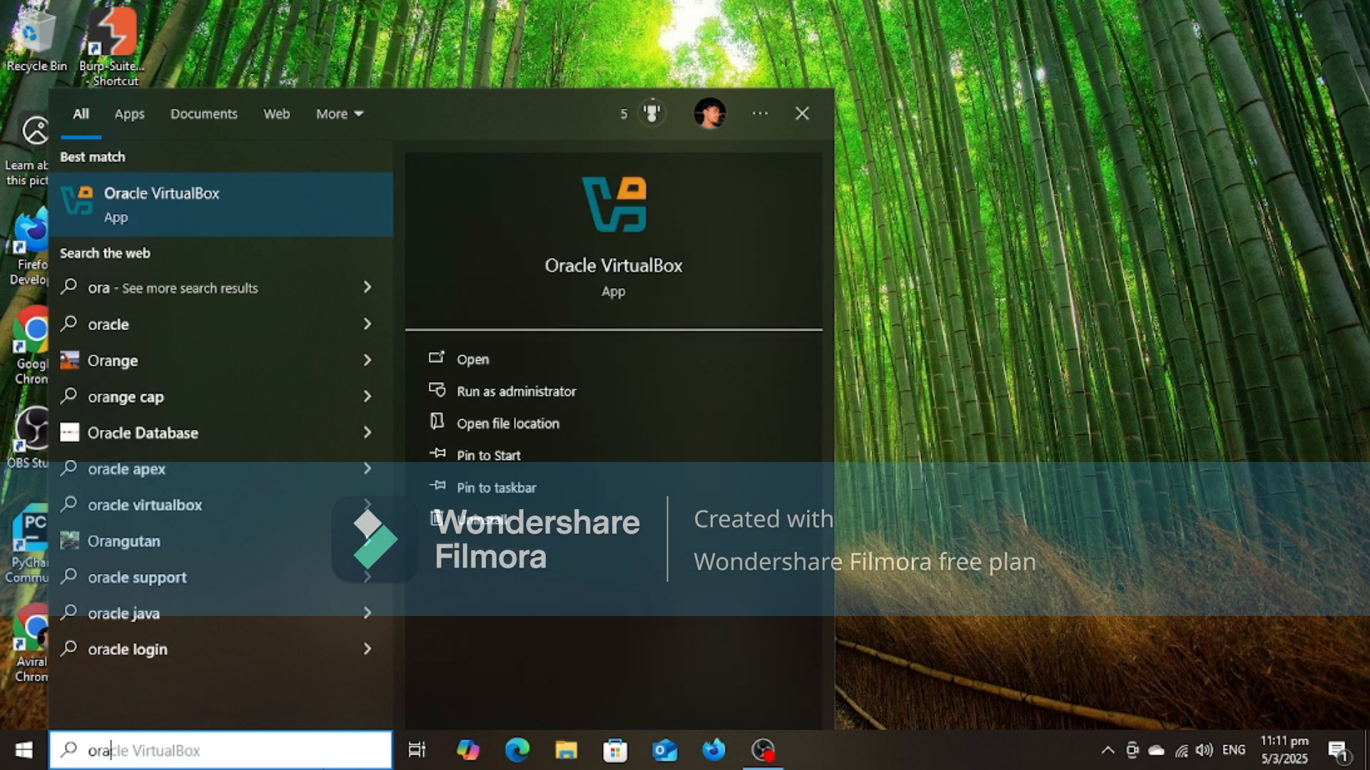
key(Return)
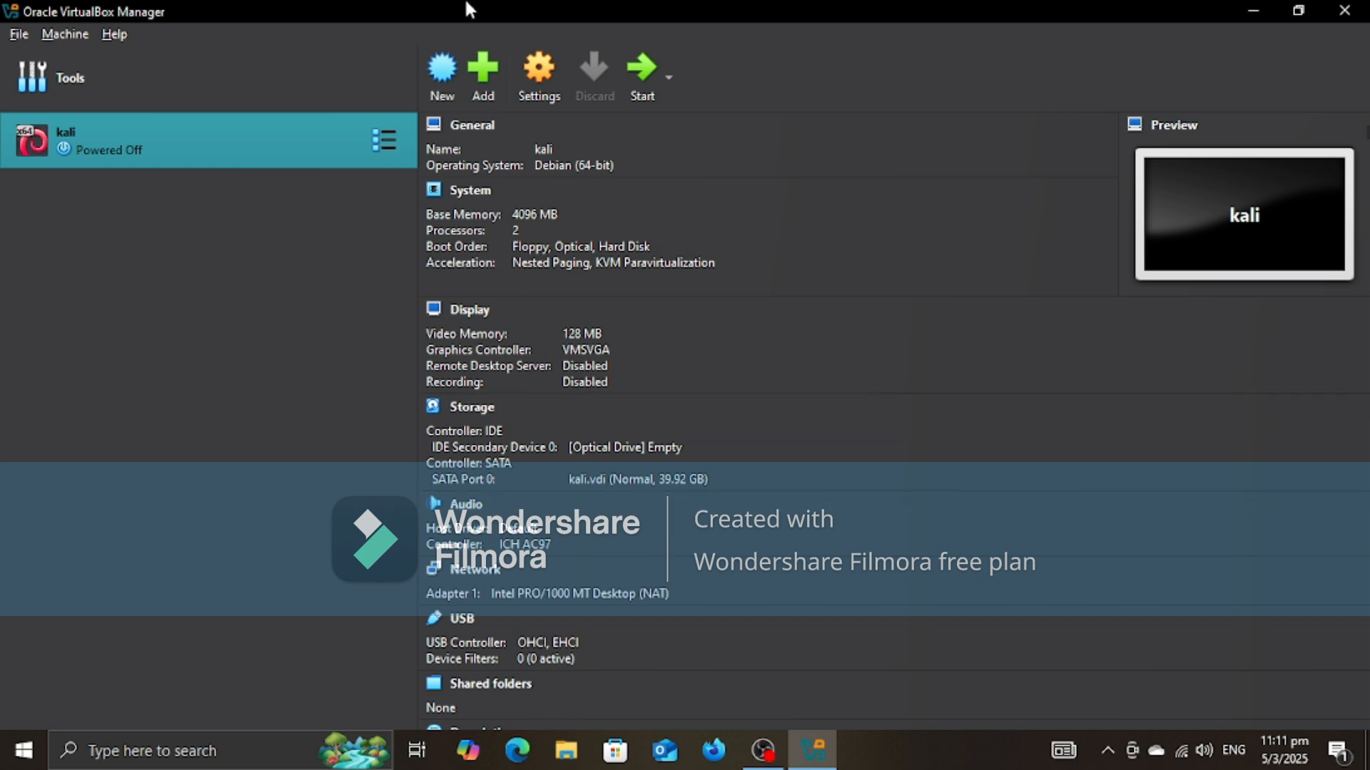
Step: Begin creating a new virtual machine named home and set its operating system type to Linux
click(440, 75)
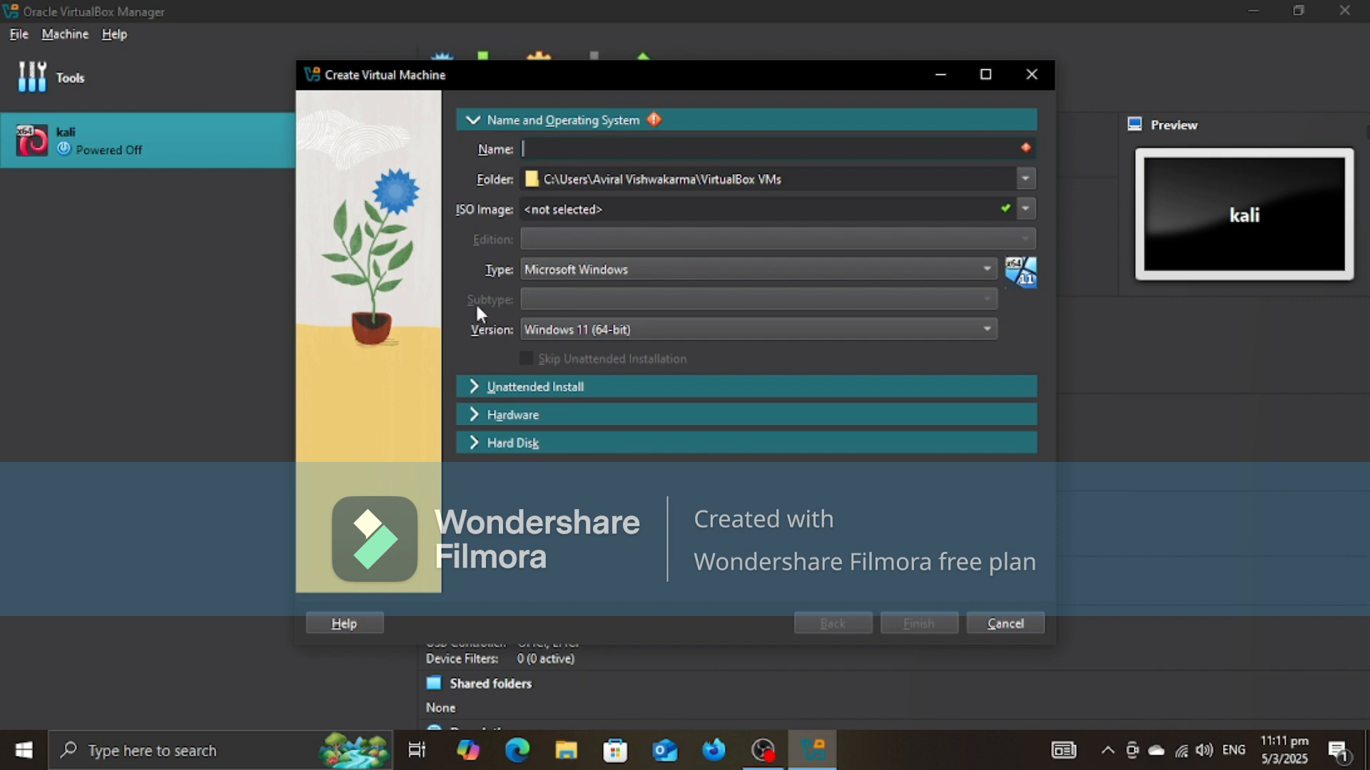
key(Escape)
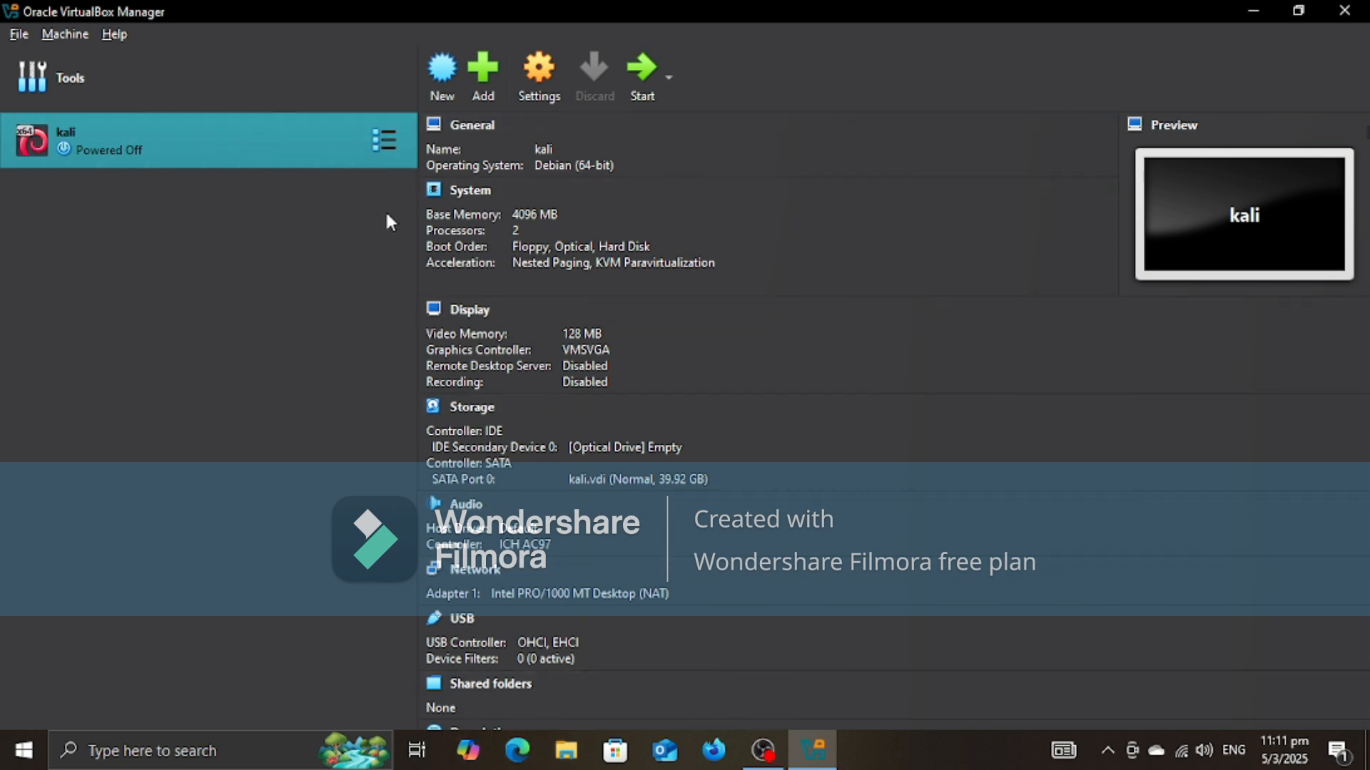
click(445, 71)
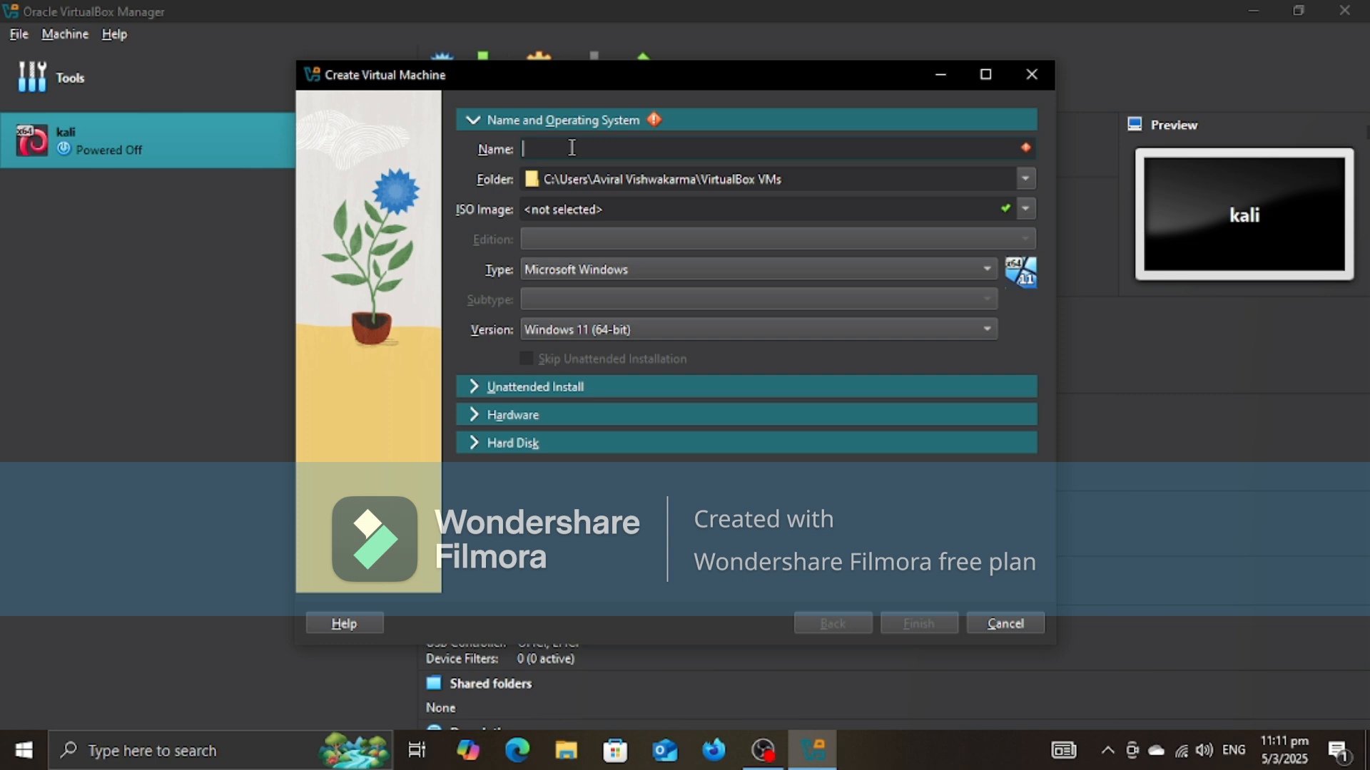
text(home)
click(575, 272)
click(527, 279)
click(530, 275)
click(579, 296)
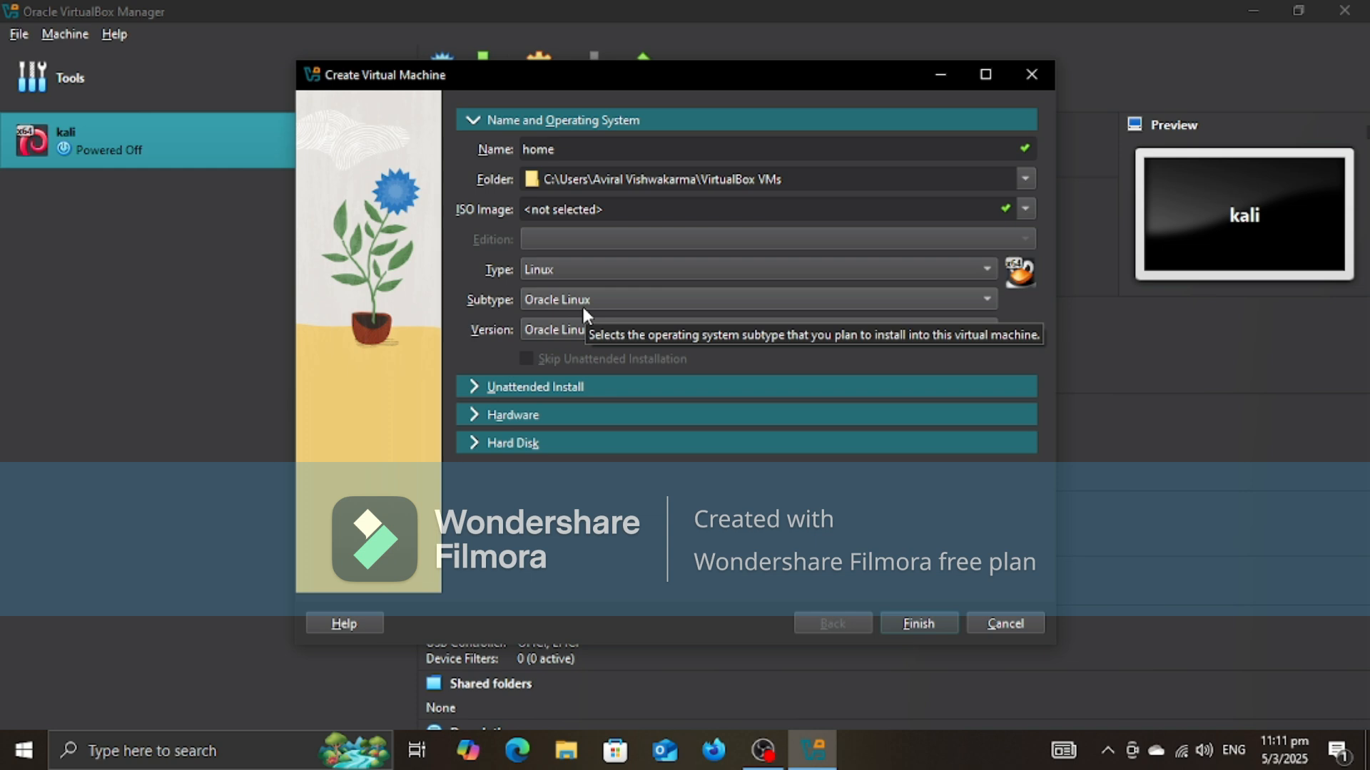
Step: Set the operating system subtype of the new virtual machine to Debian
click(584, 307)
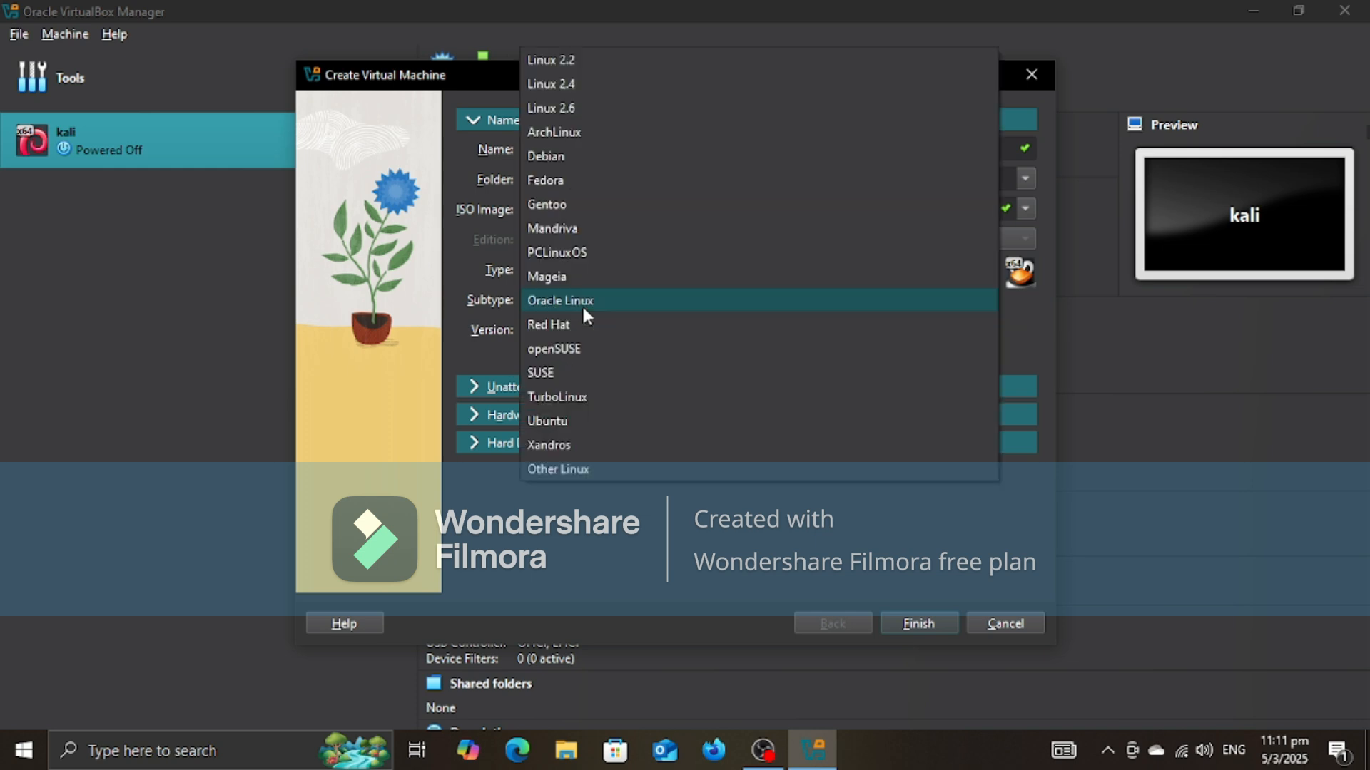
click(605, 157)
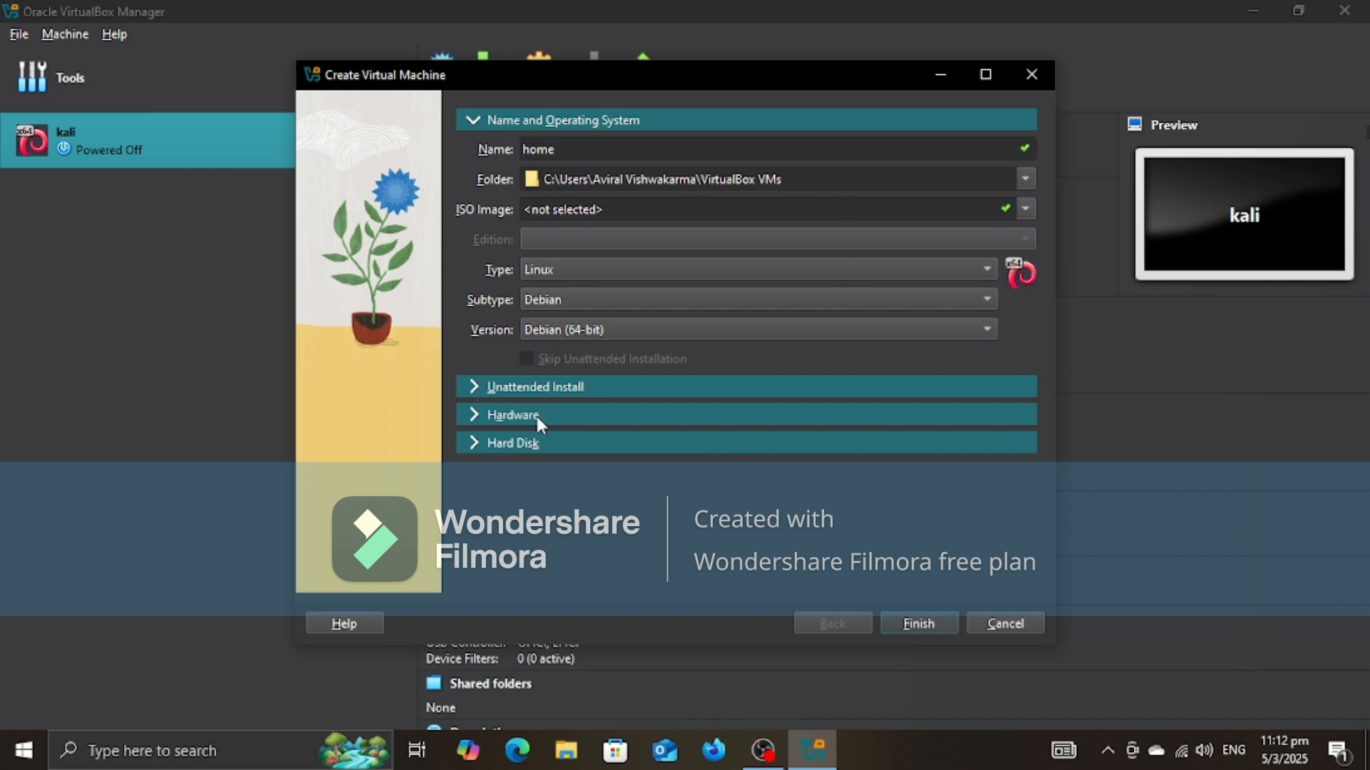
Step: Set the virtual hard disk size to about 20.71 GB and finish creating the virtual machine
click(488, 443)
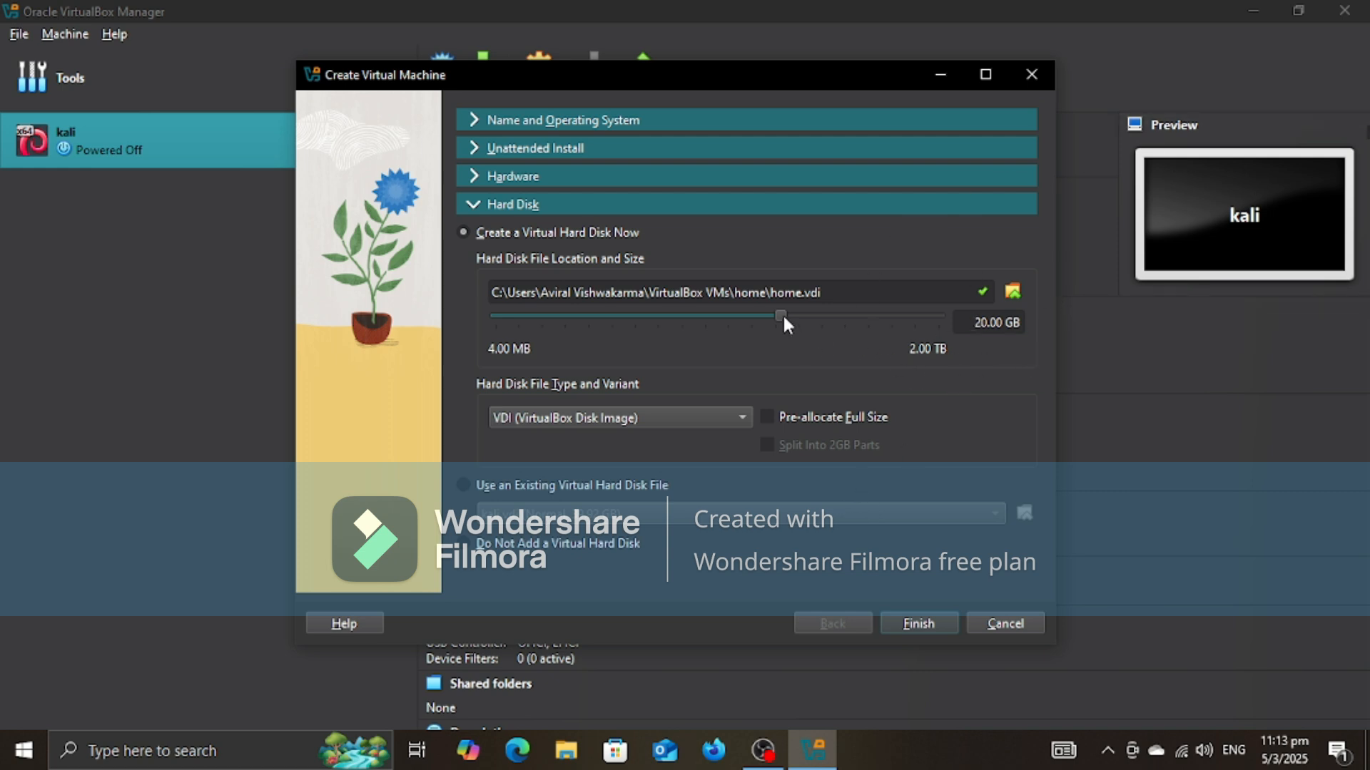
drag(784, 318, 728, 348)
click(805, 314)
click(805, 315)
click(805, 315)
click(805, 314)
click(772, 313)
click(740, 314)
drag(772, 315, 781, 315)
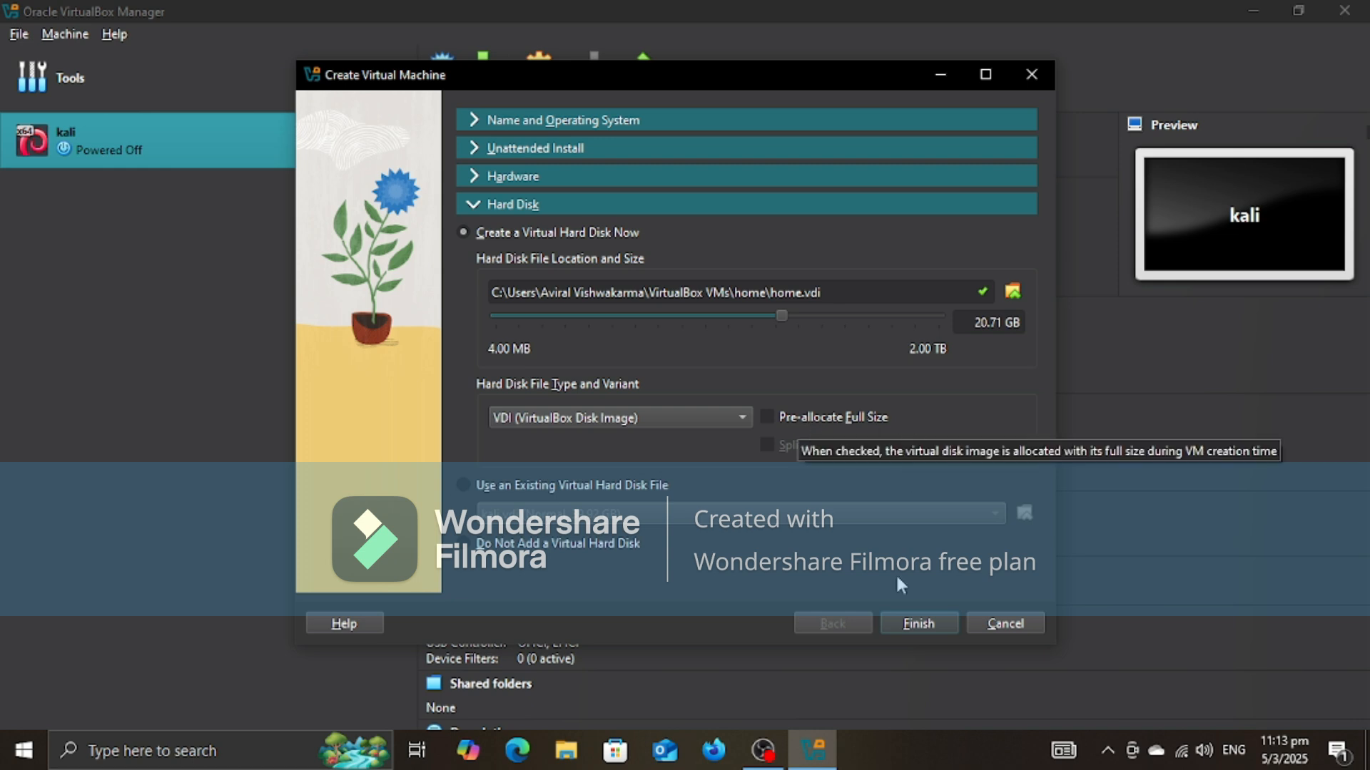
click(910, 616)
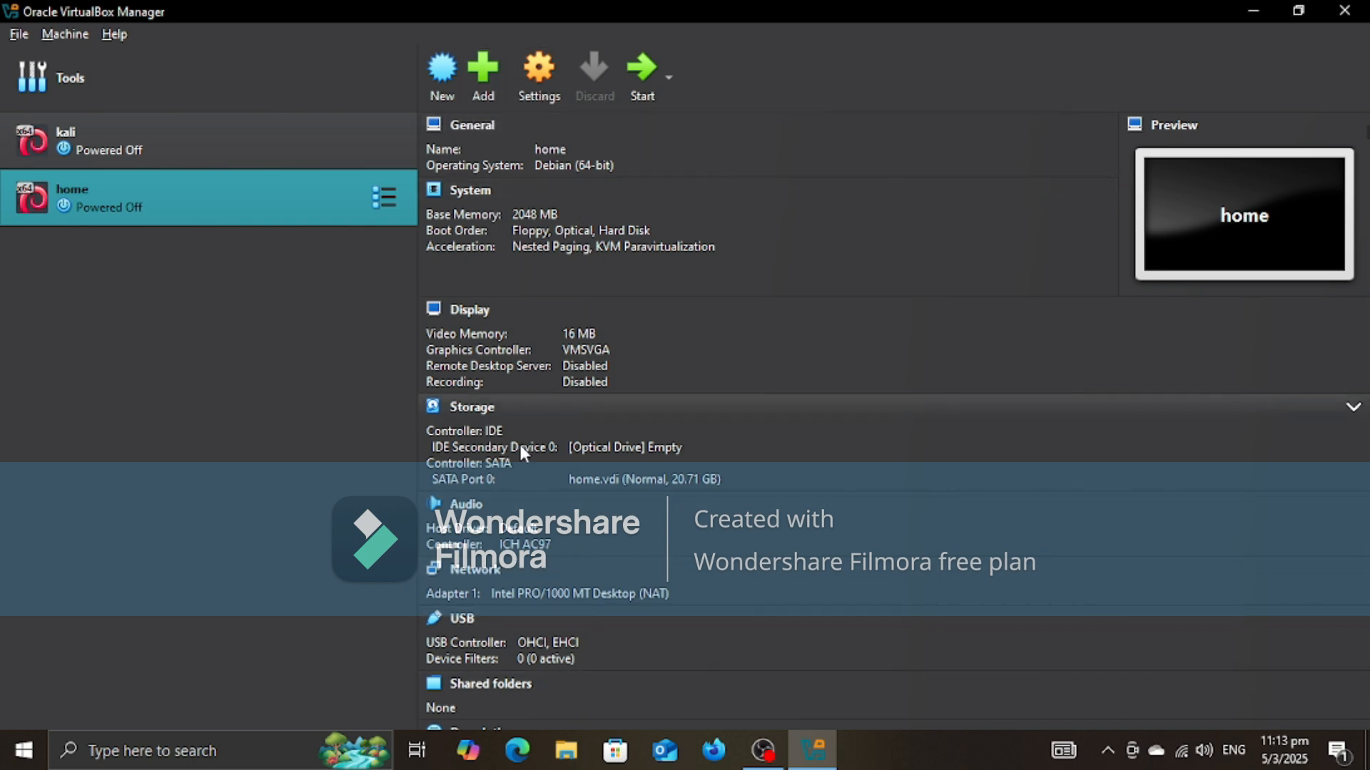
Step: Set the base memory of the home virtual machine to 4096 MB in its settings
click(553, 102)
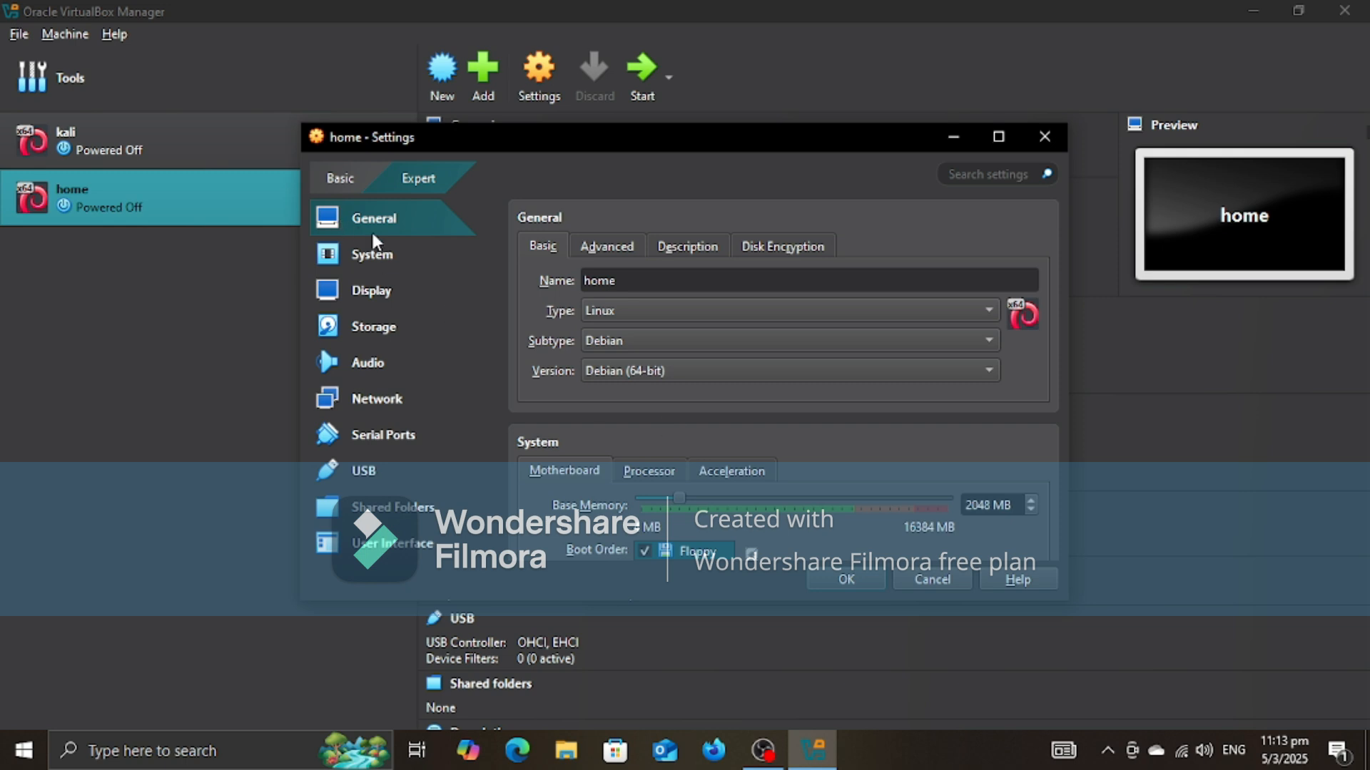
scroll(736, 328, down, 3)
scroll(736, 328, down, 2)
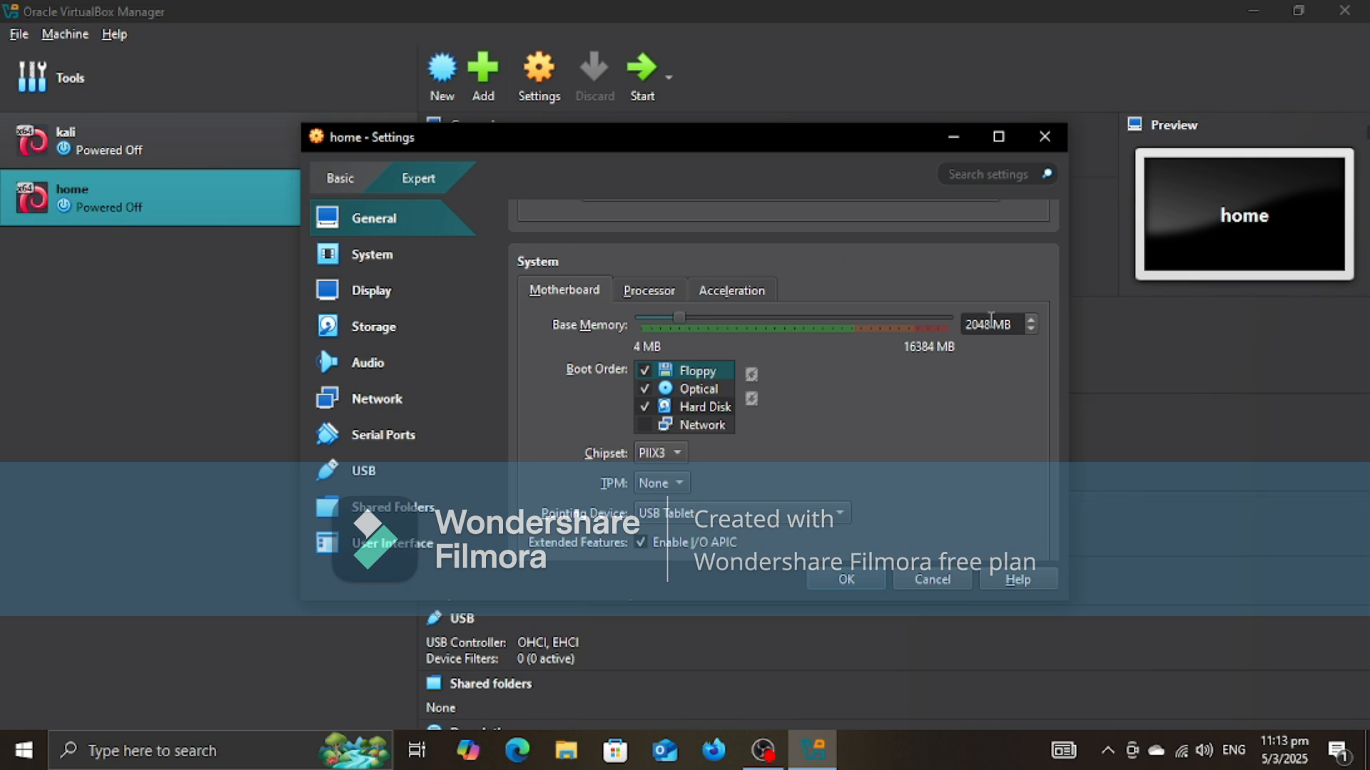
drag(980, 321, 849, 327)
key(BackSpace)
text(4096)
Step: Allocate 2 processors to the home virtual machine
click(659, 294)
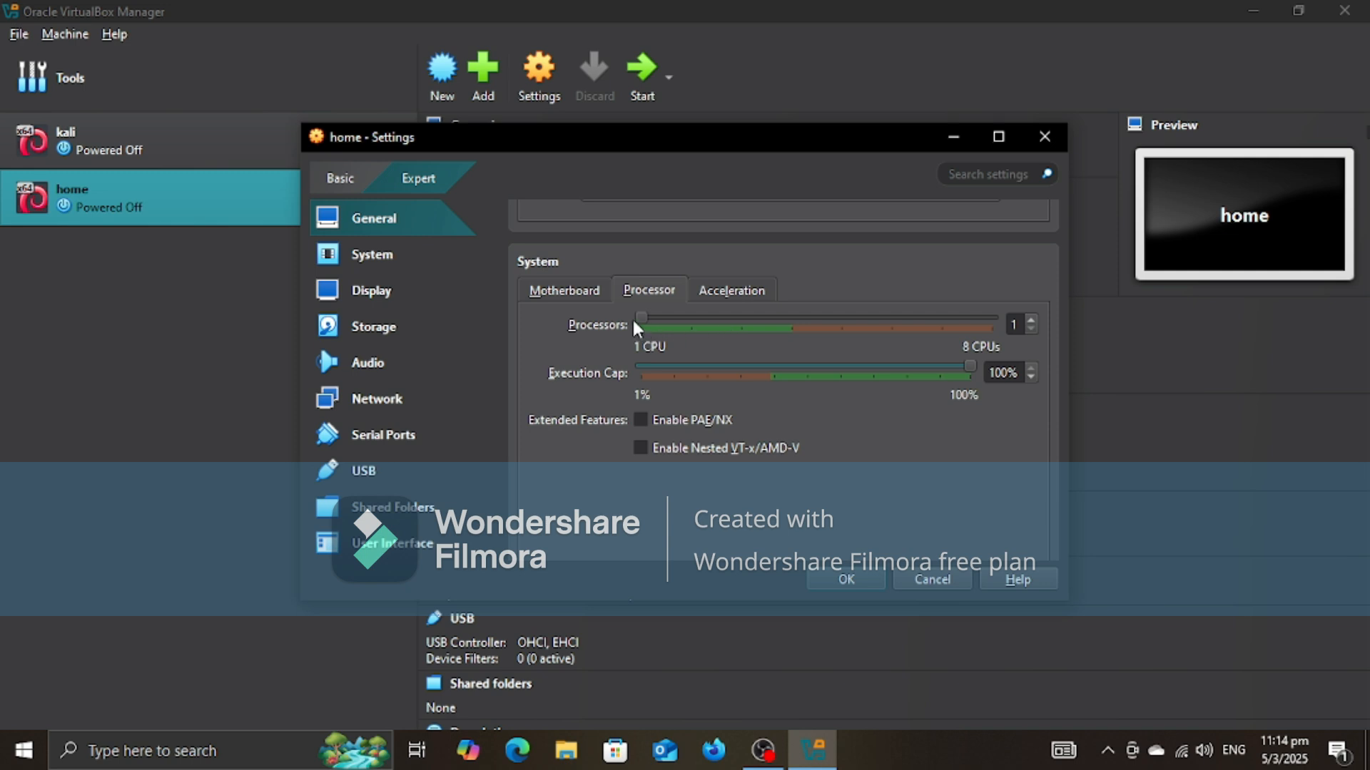
drag(638, 325, 708, 326)
click(555, 290)
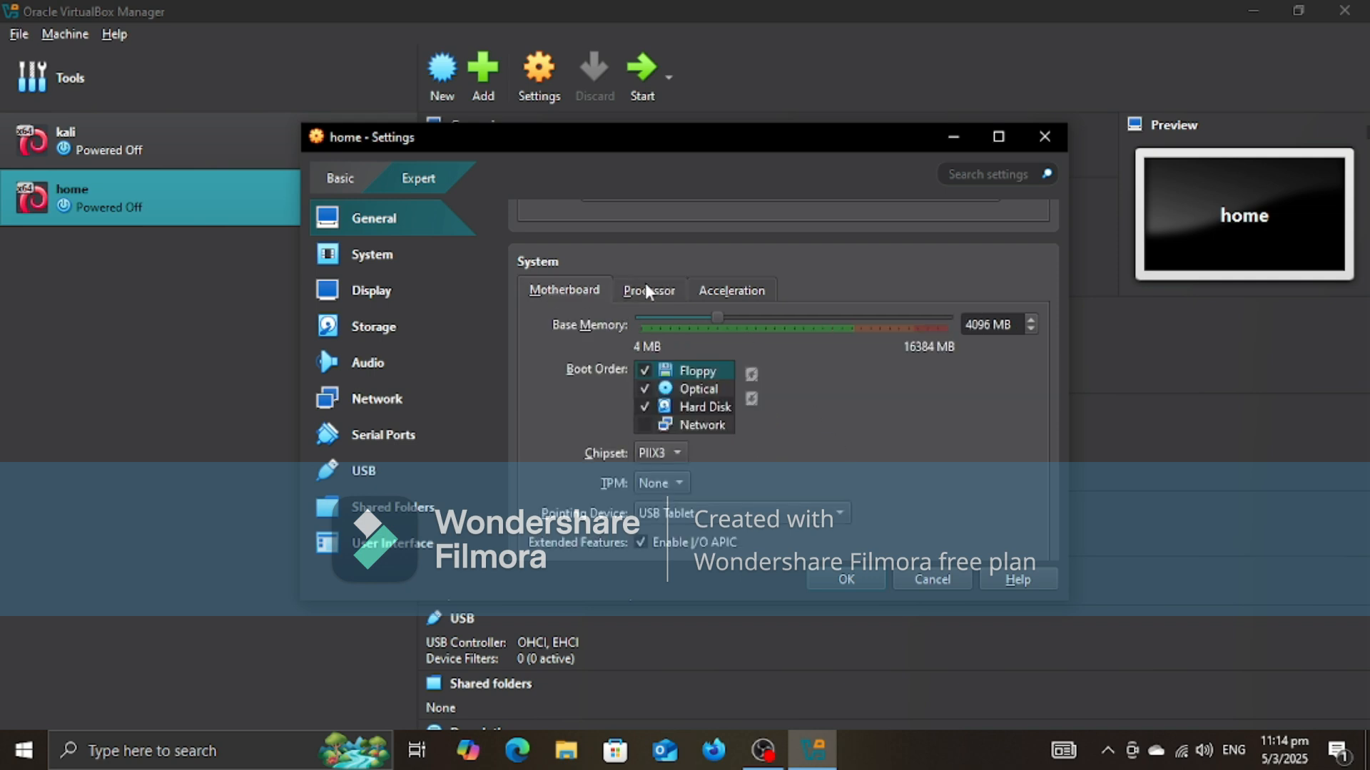
click(648, 291)
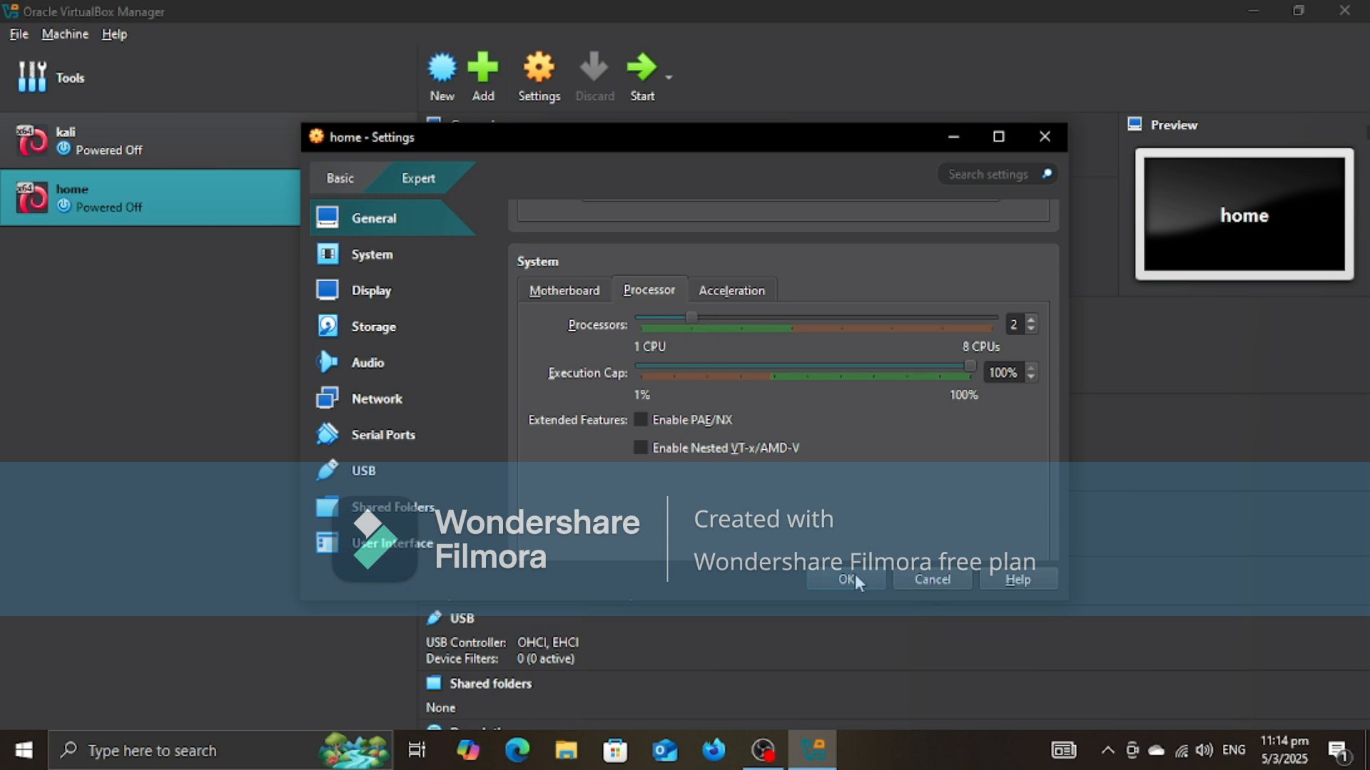
Step: Raise the video memory of the home virtual machine to 128 MB
click(378, 294)
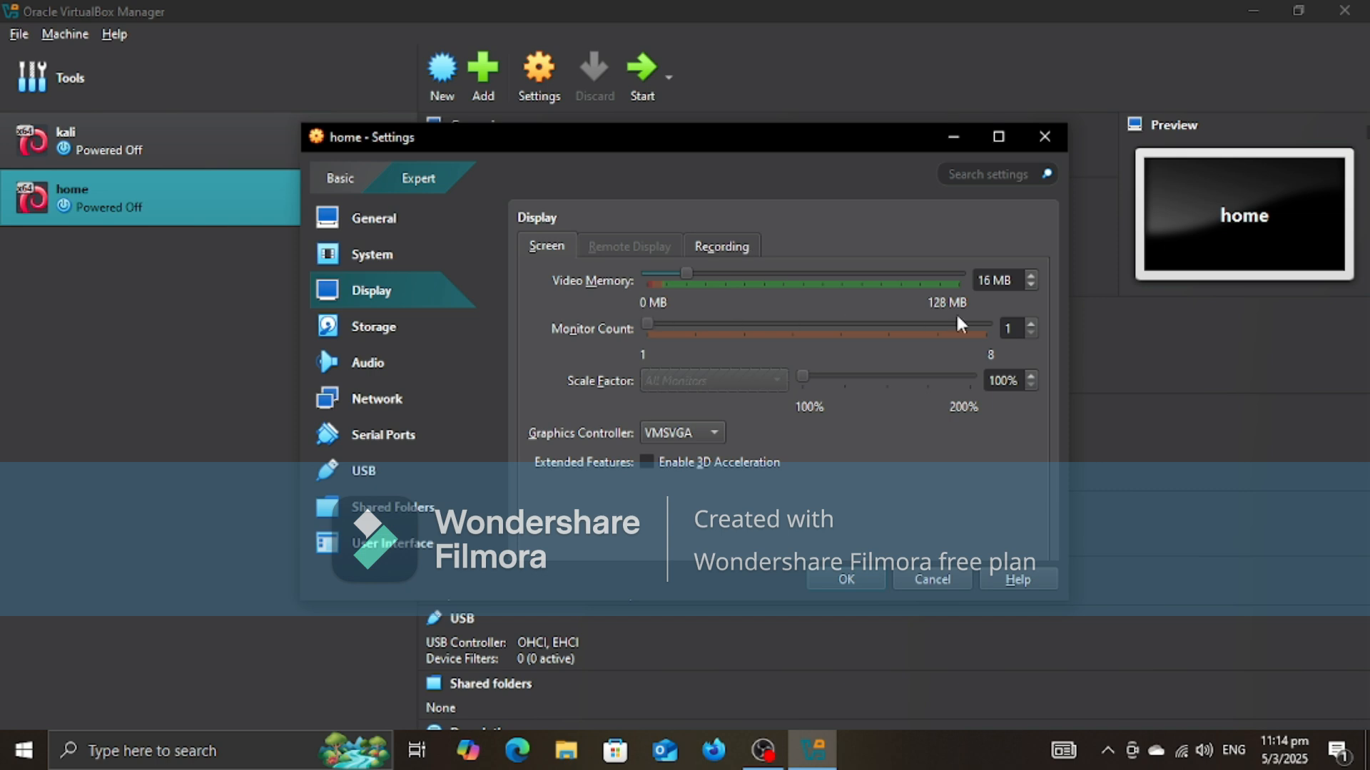
drag(683, 276, 1347, 298)
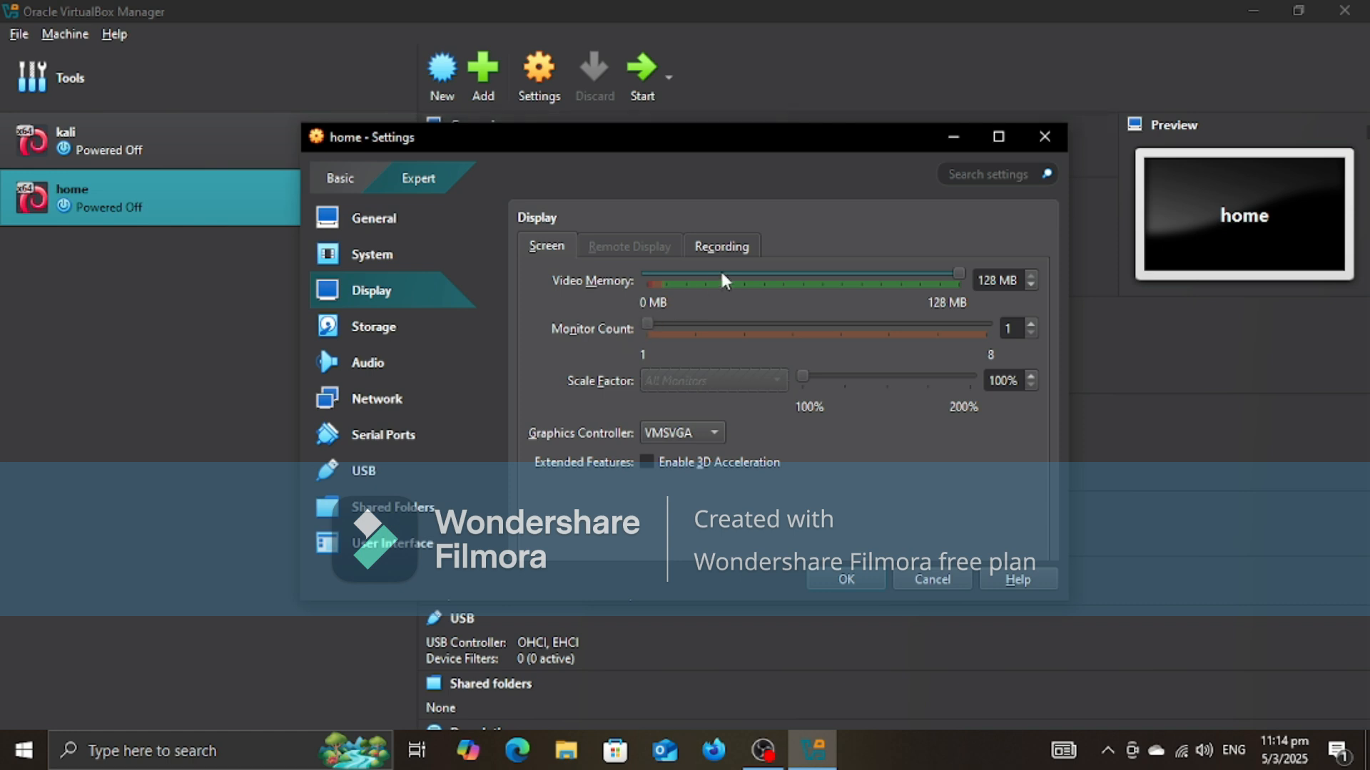
drag(722, 273, 1021, 278)
Step: Attach the kali-linux-2024.4-installer-amd64 disk image from Downloads to the empty IDE optical drive and save the machine settings
click(360, 327)
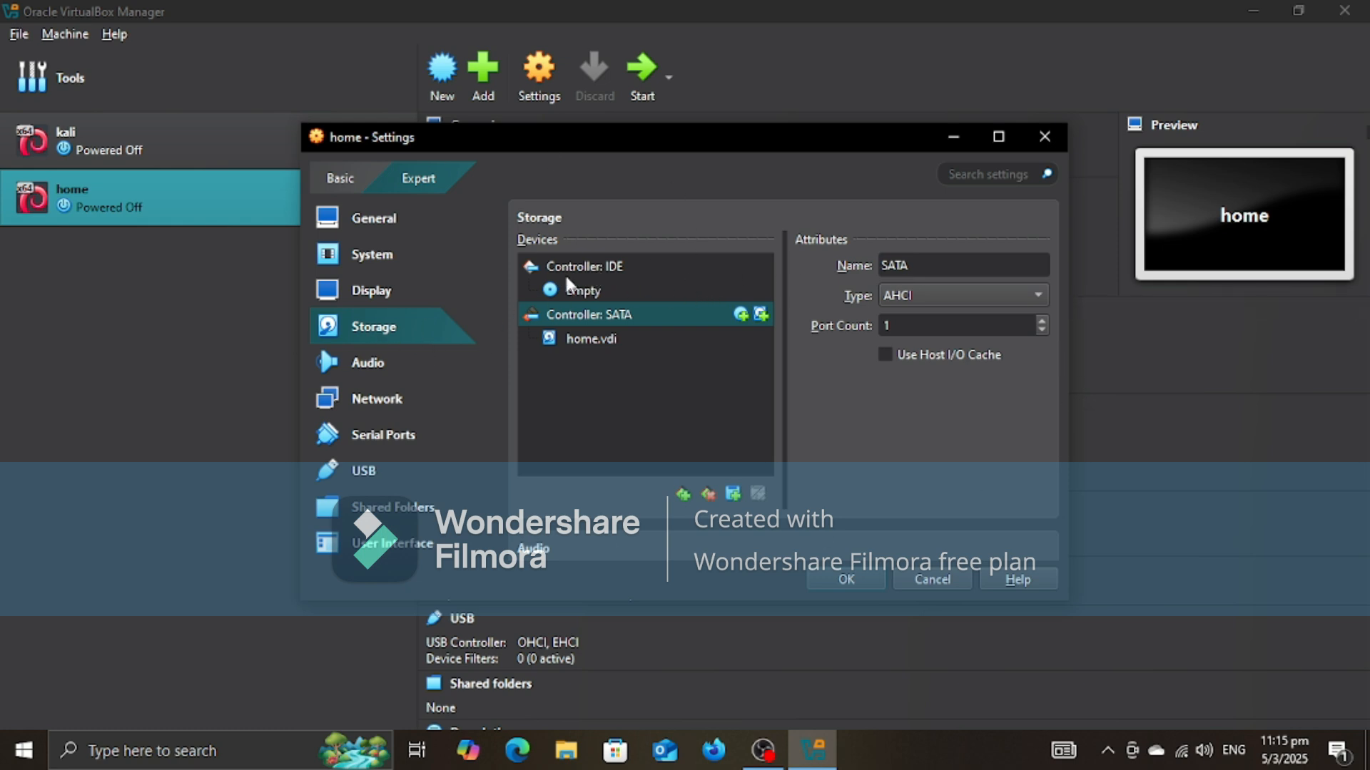
click(599, 265)
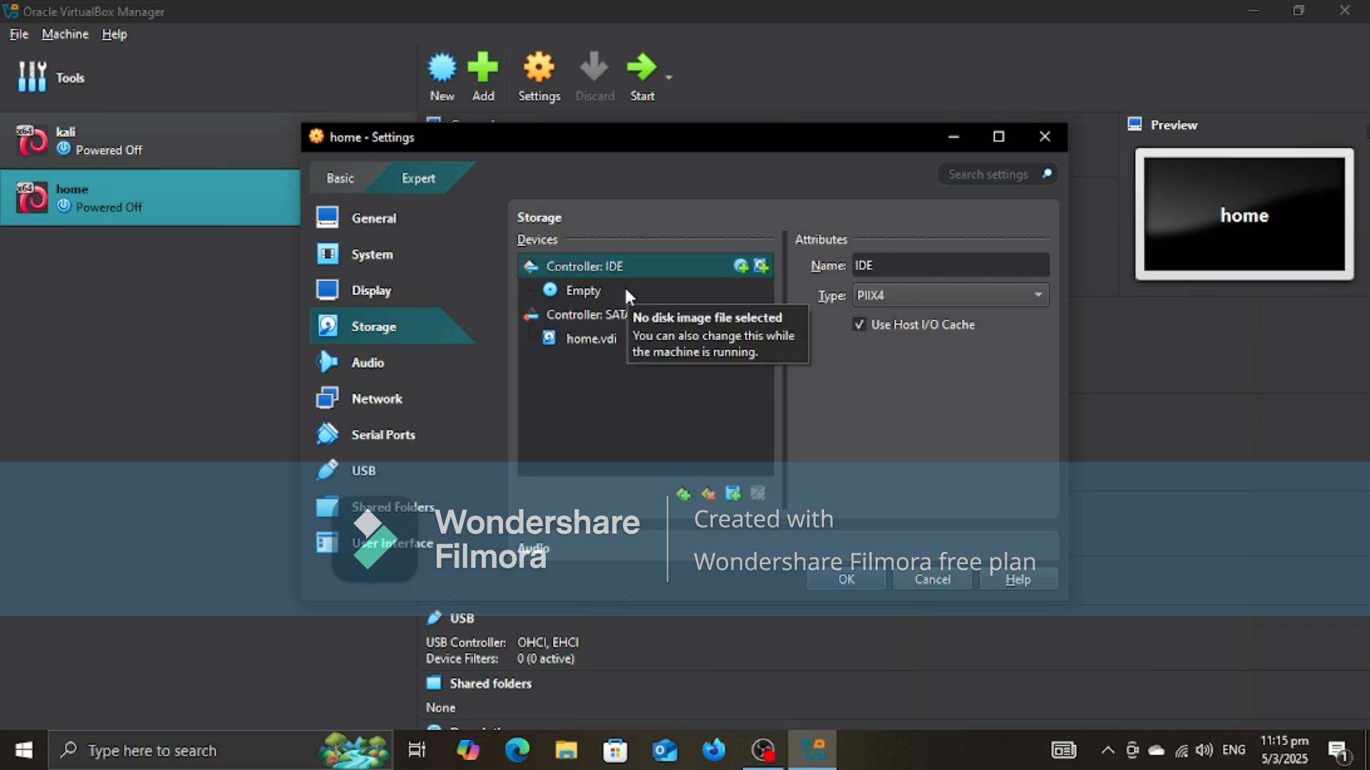
click(565, 294)
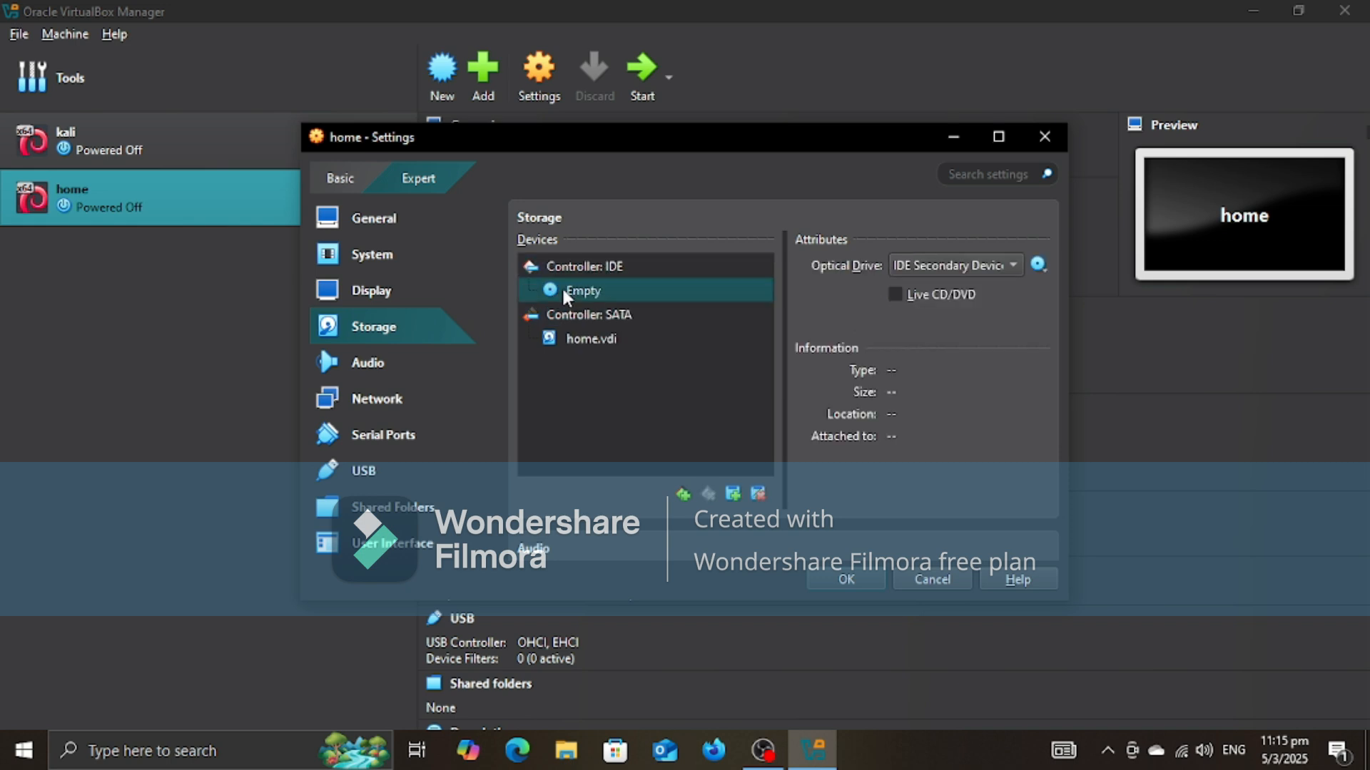
click(1036, 265)
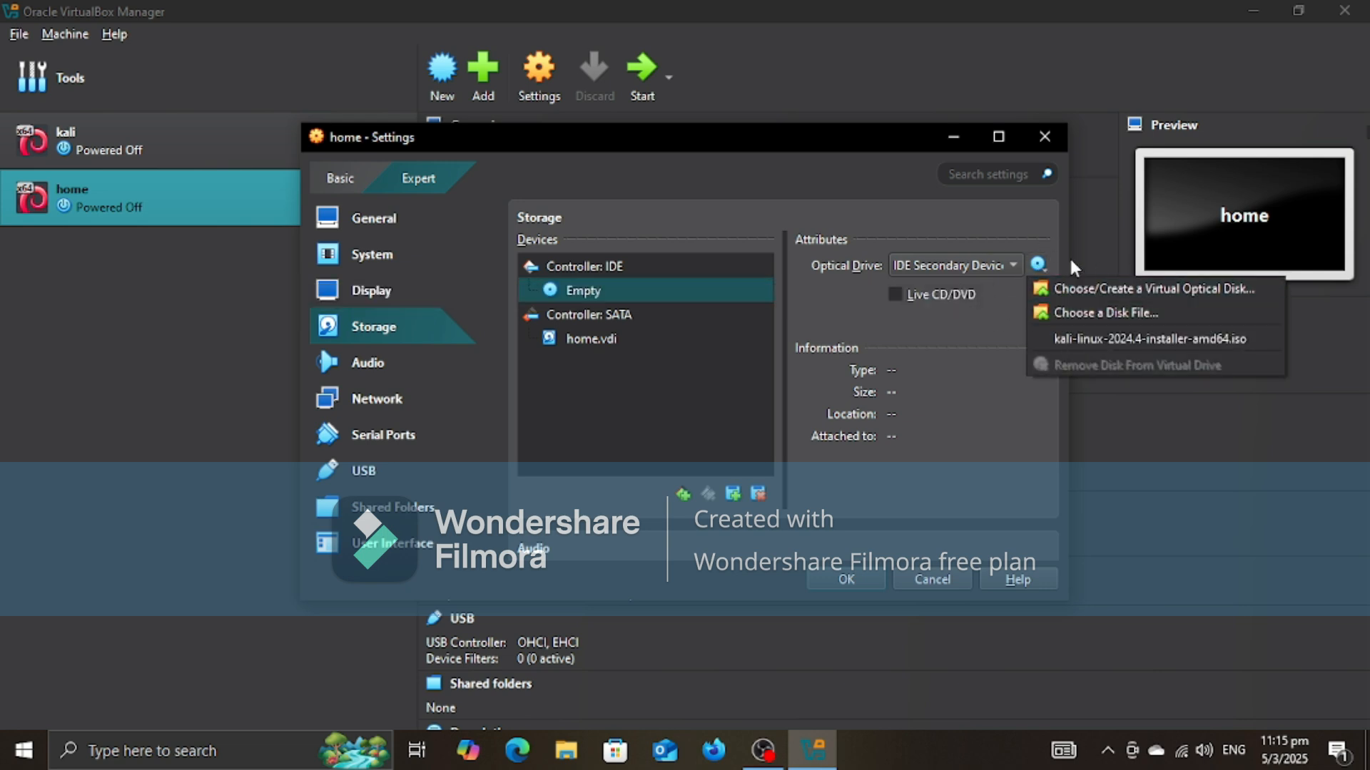
click(1089, 313)
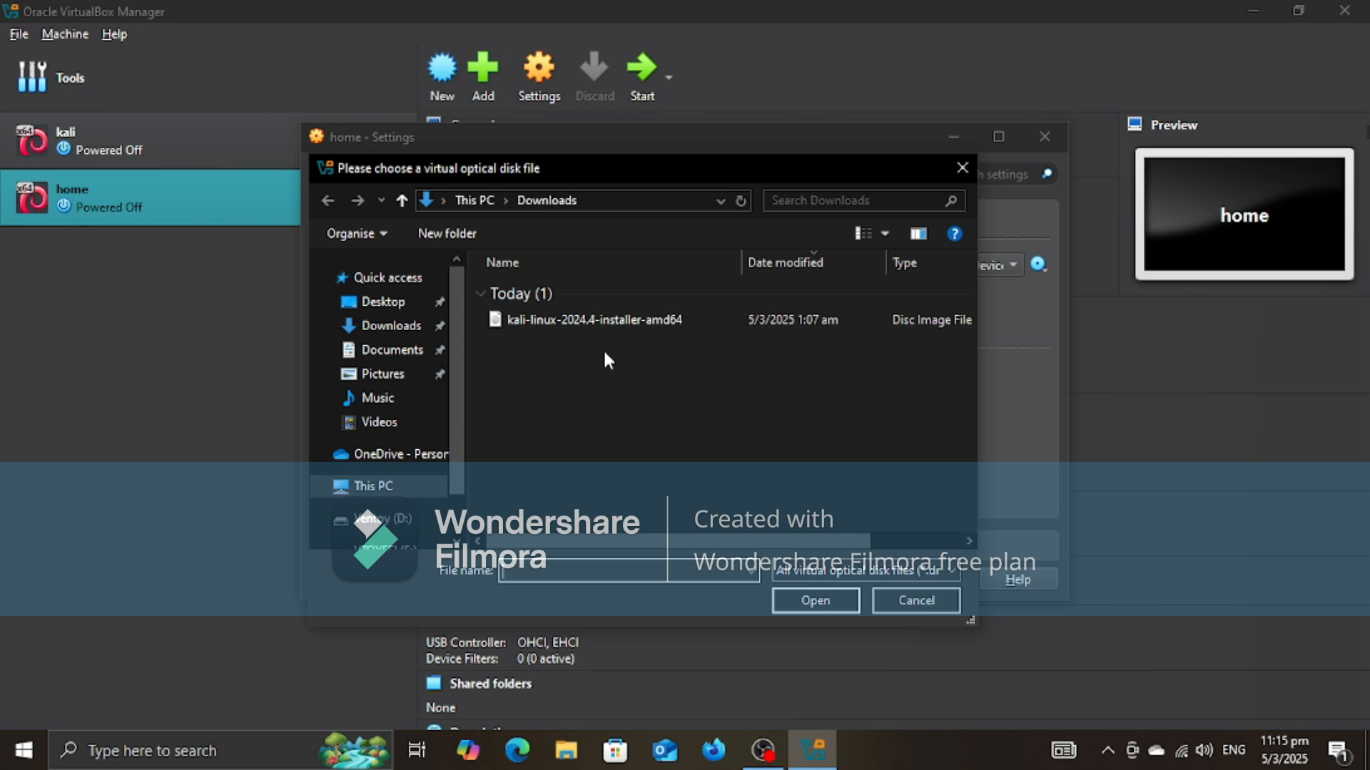
click(632, 320)
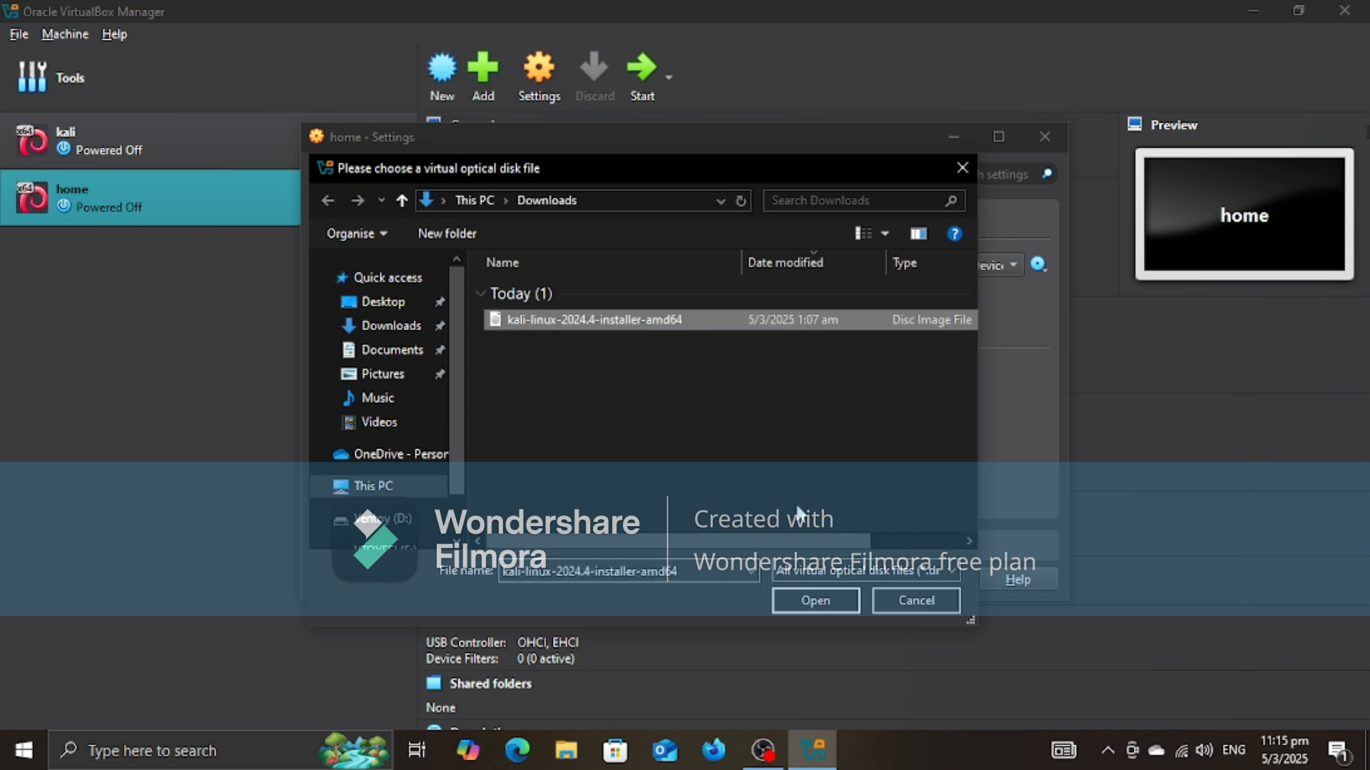
click(815, 601)
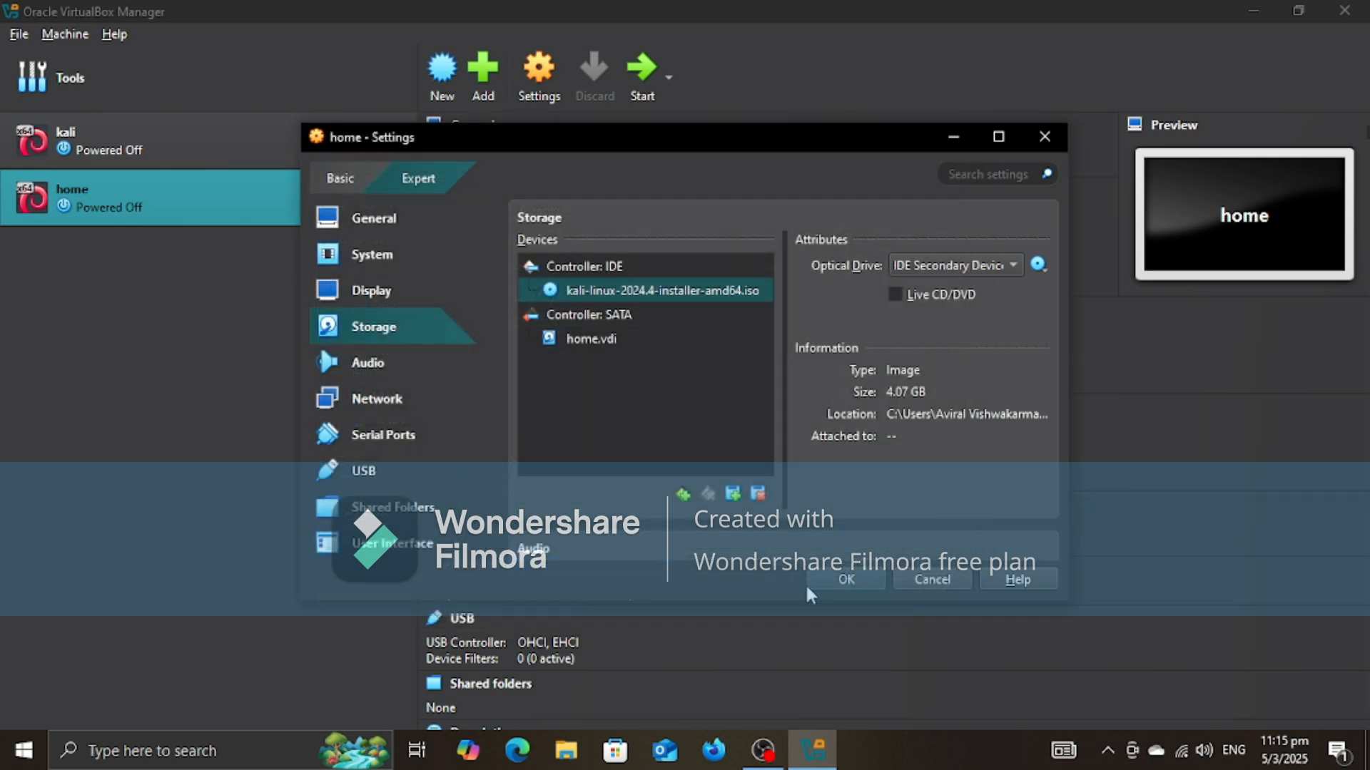
click(847, 581)
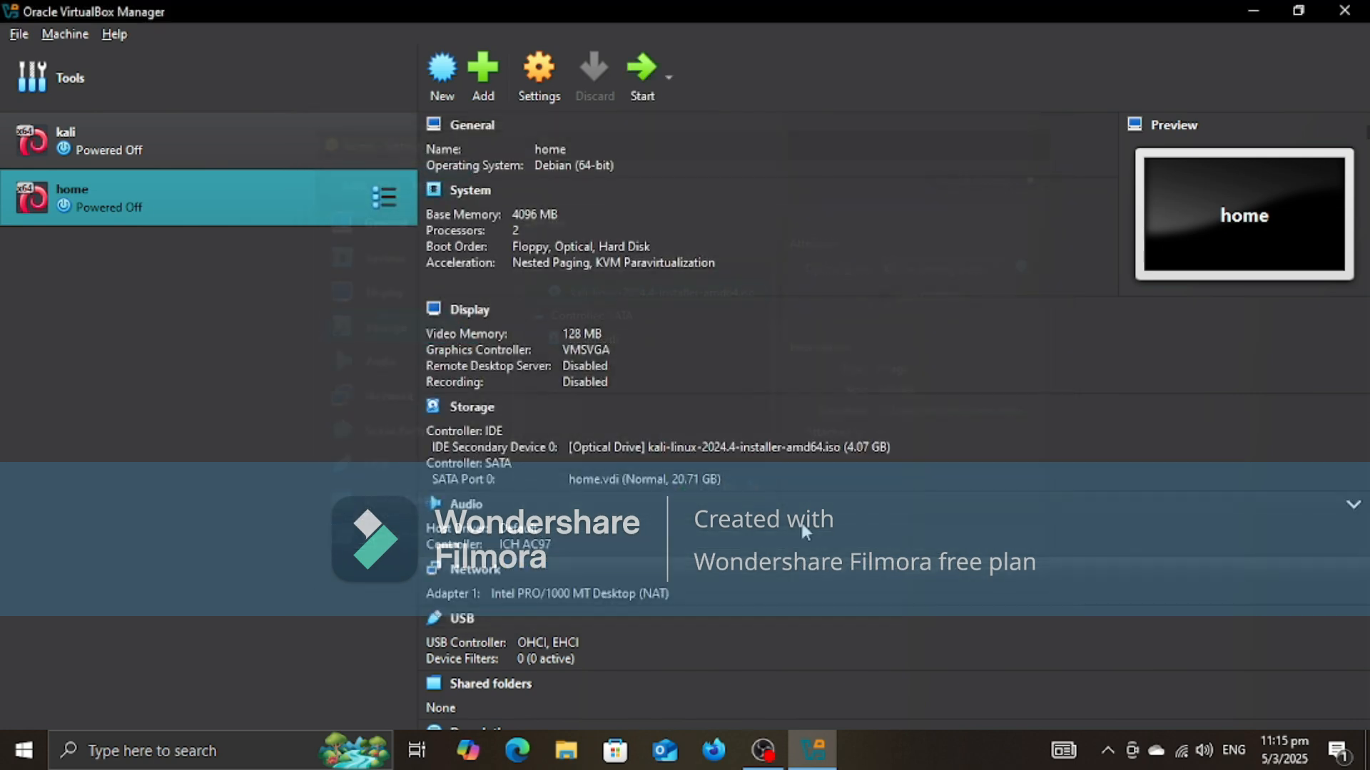
Step: Start the home virtual machine in a maximized window and launch the Graphical install of Kali Linux
click(631, 83)
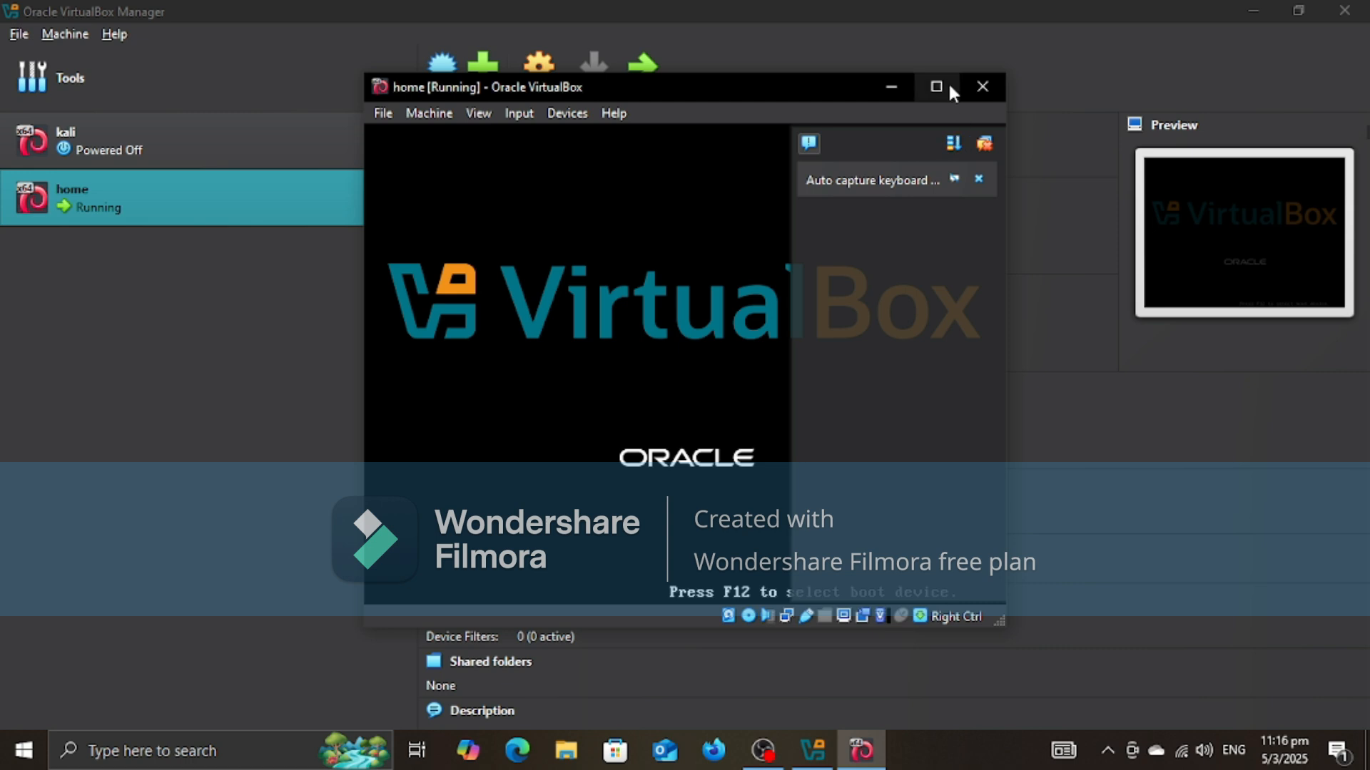
click(937, 85)
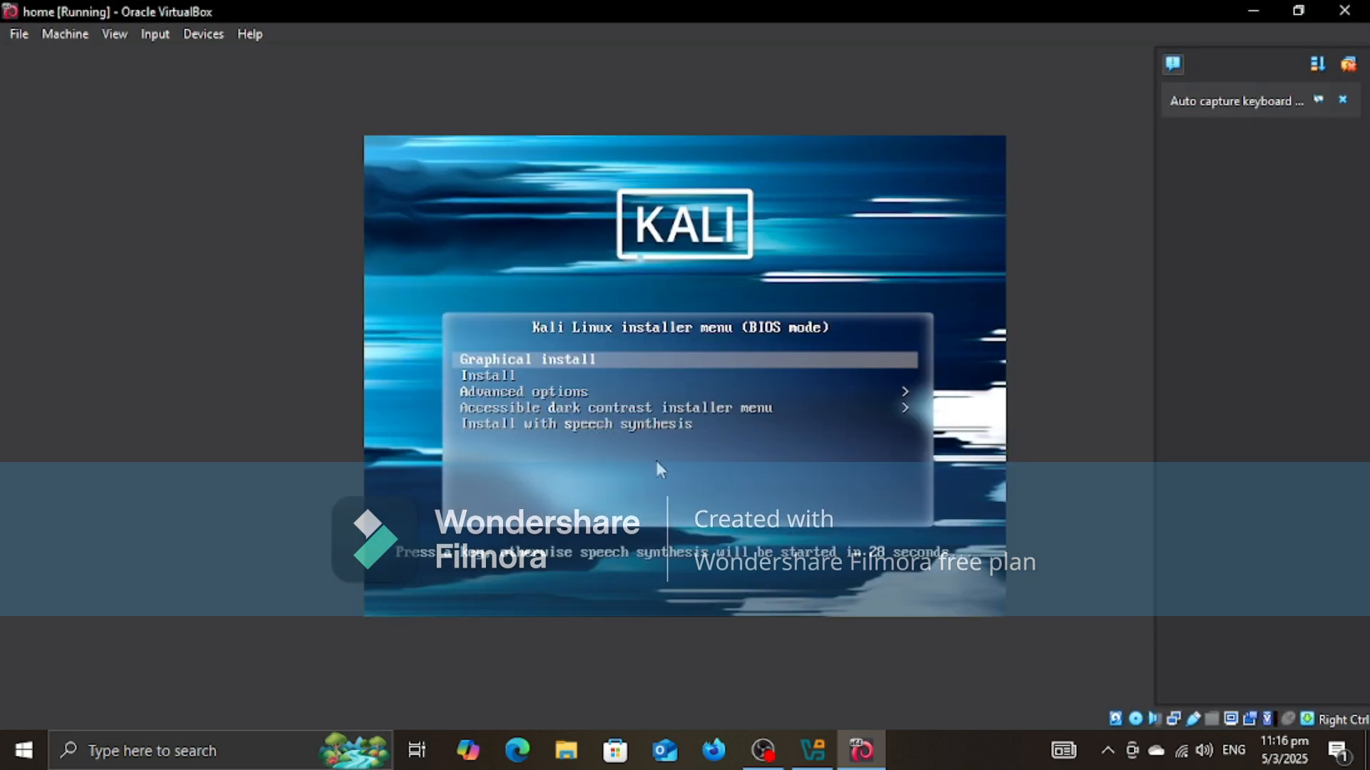
click(657, 462)
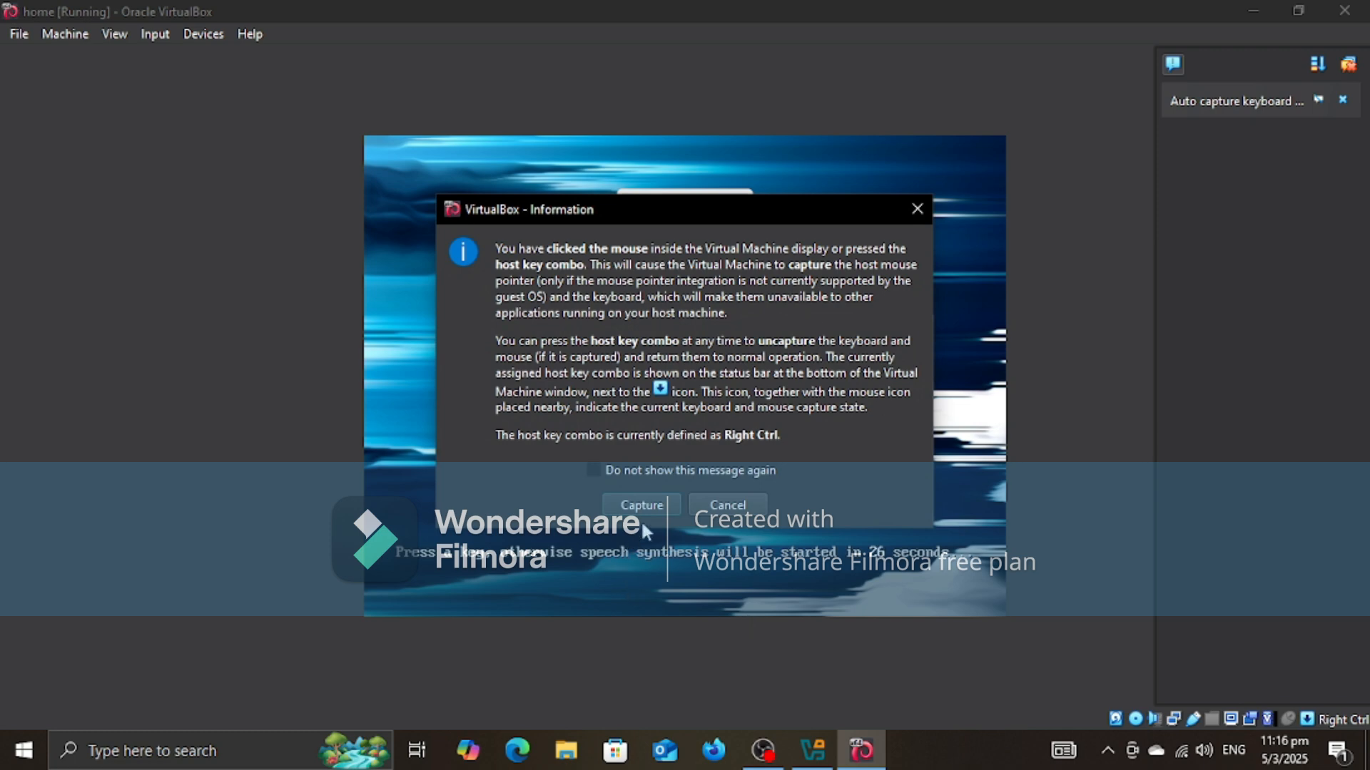
click(641, 508)
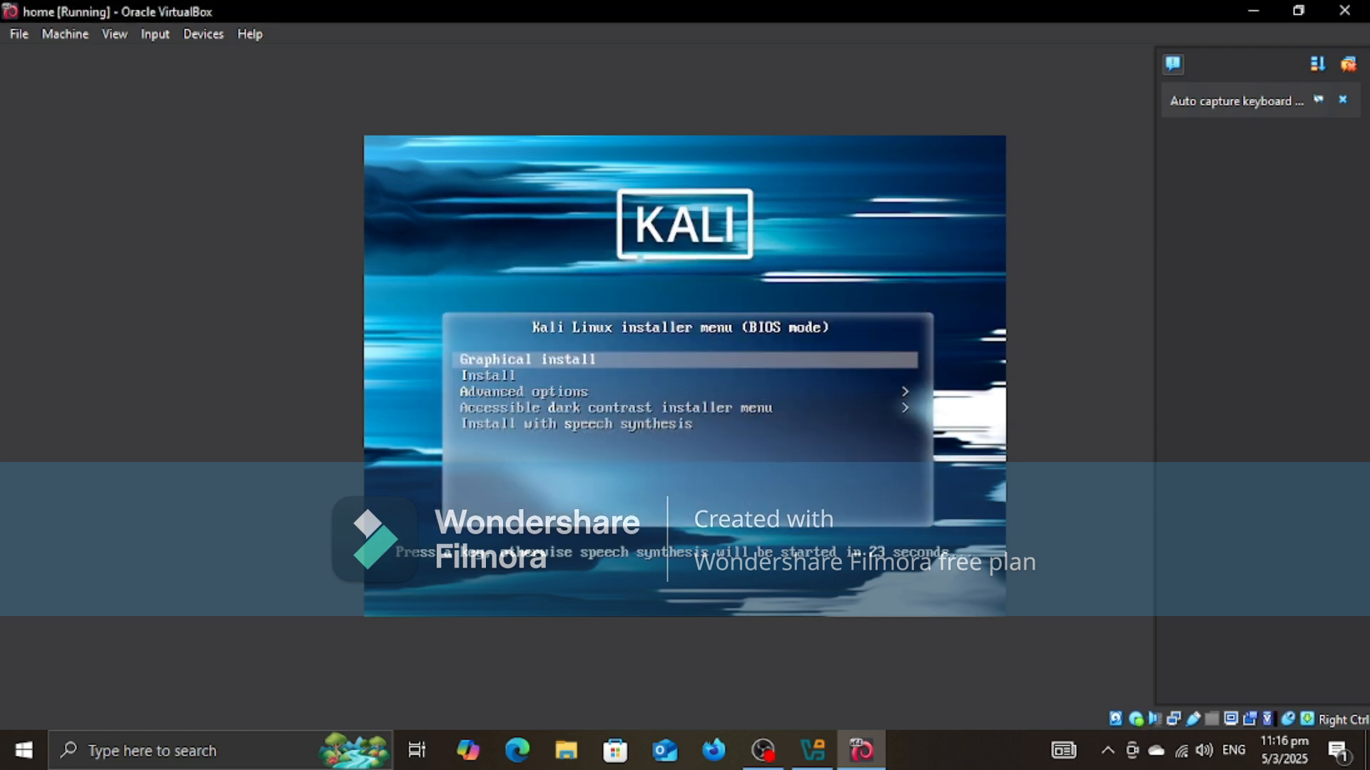
key(Return)
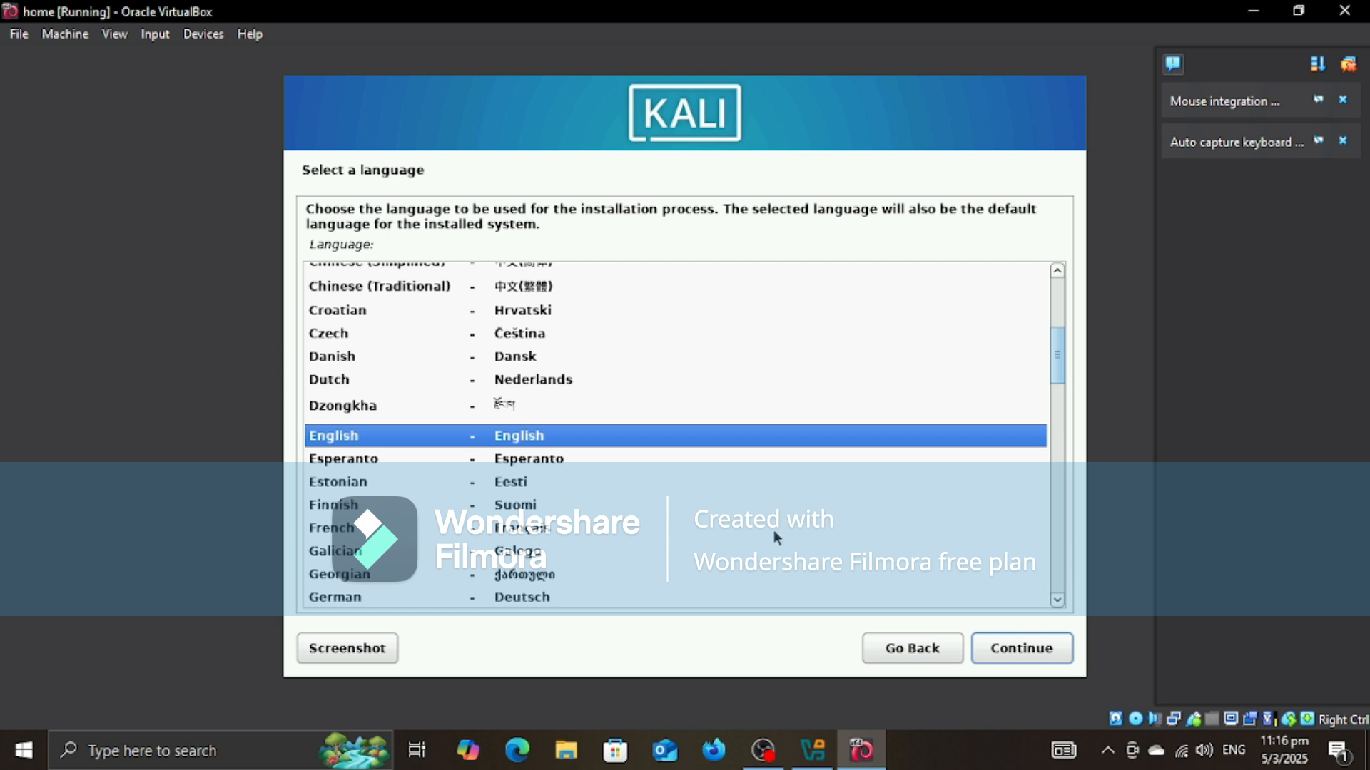
Step: Set up the installer with English as the language, India as the location and the American English keymap
click(1041, 648)
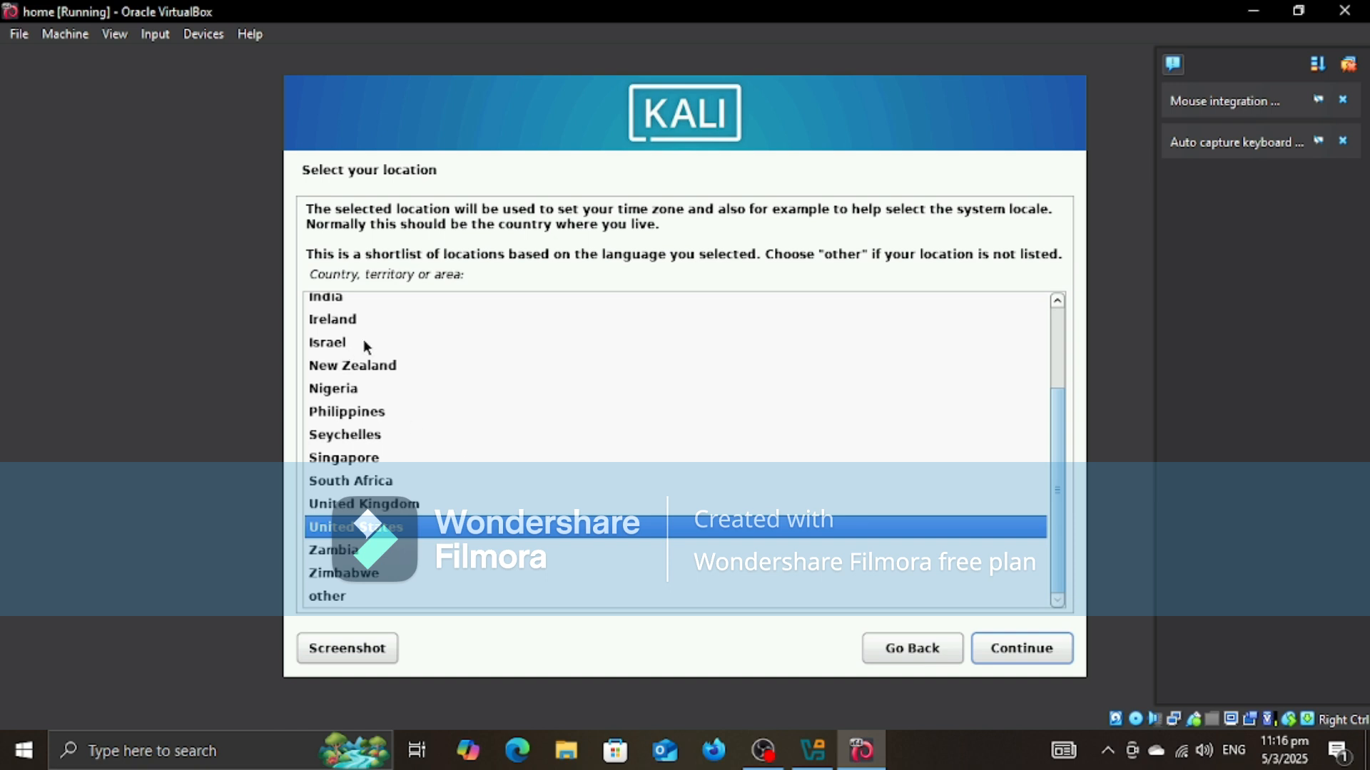
click(356, 298)
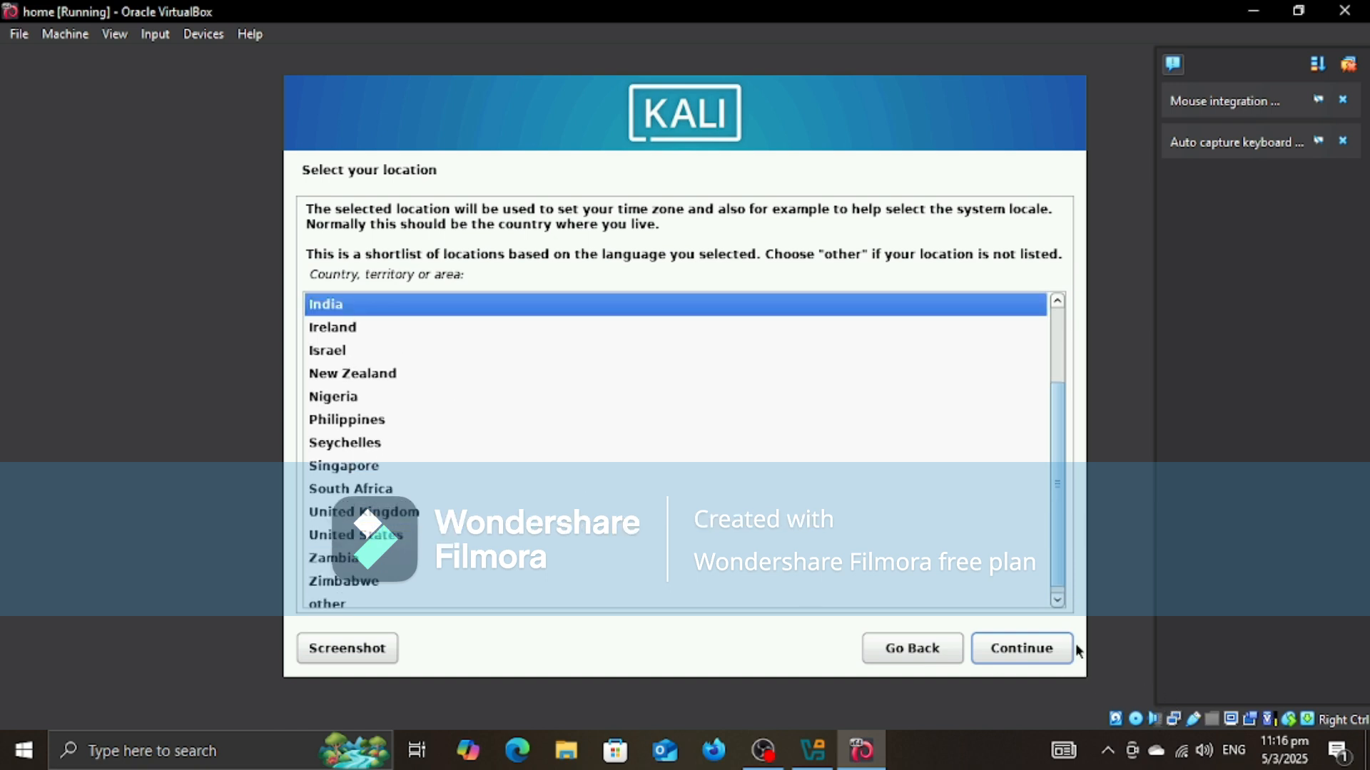
click(1040, 648)
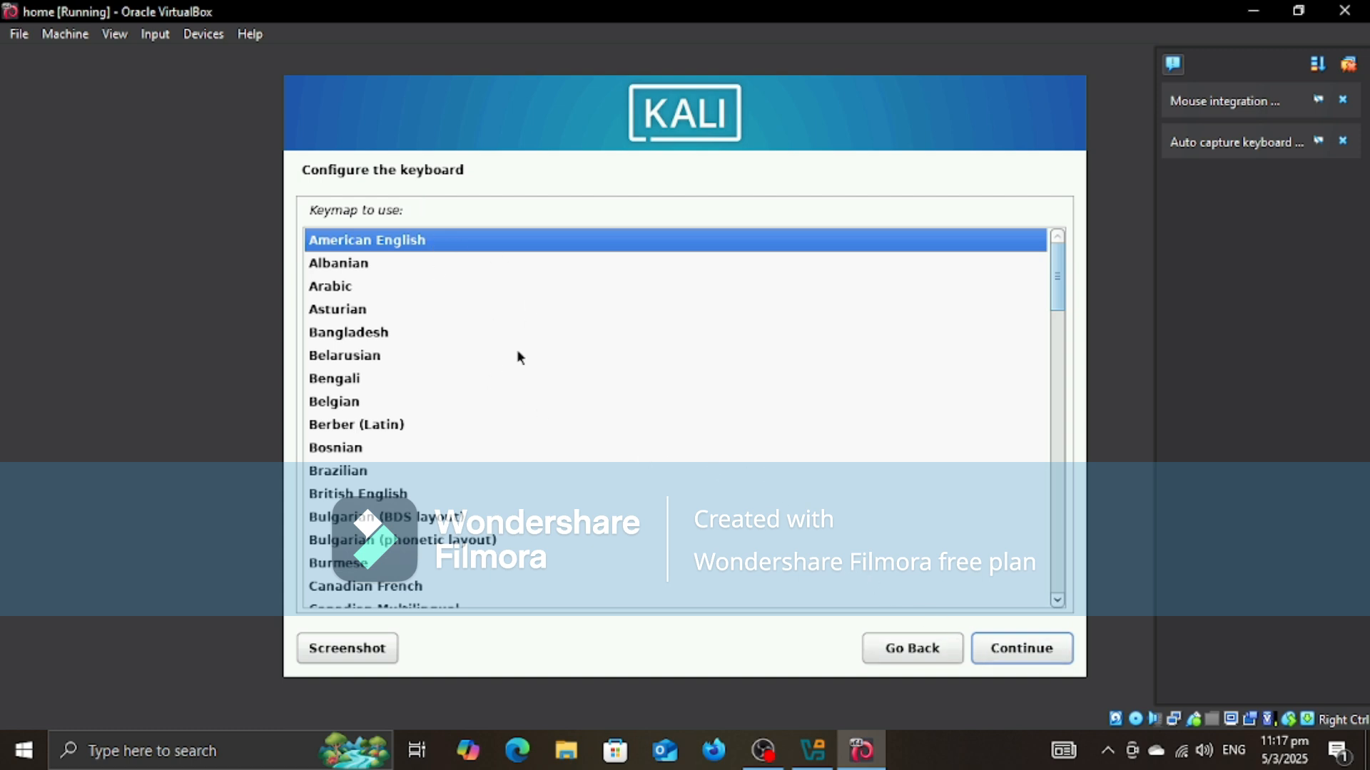
click(1030, 649)
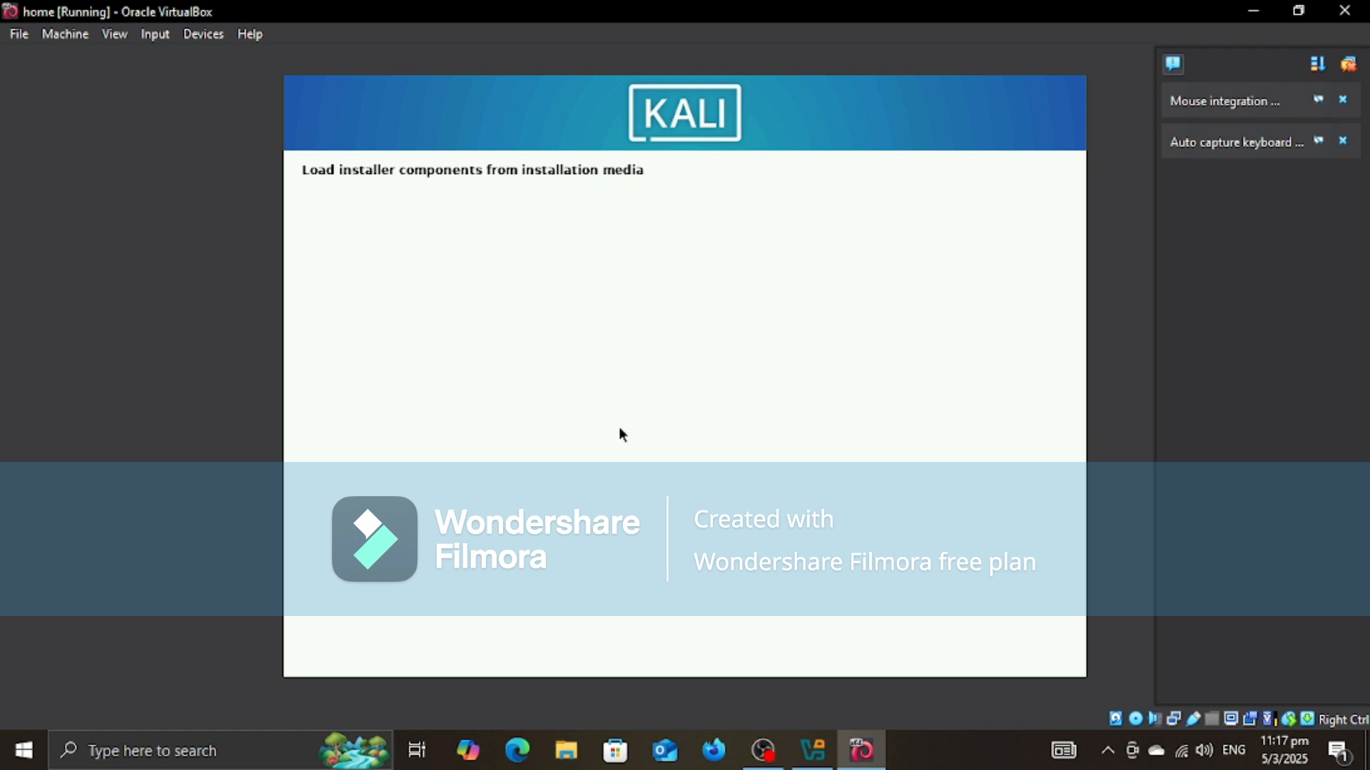
Step: Dismiss the keyboard capture and mouse integration notifications and accept vbox as the hostname
click(1342, 142)
click(1342, 100)
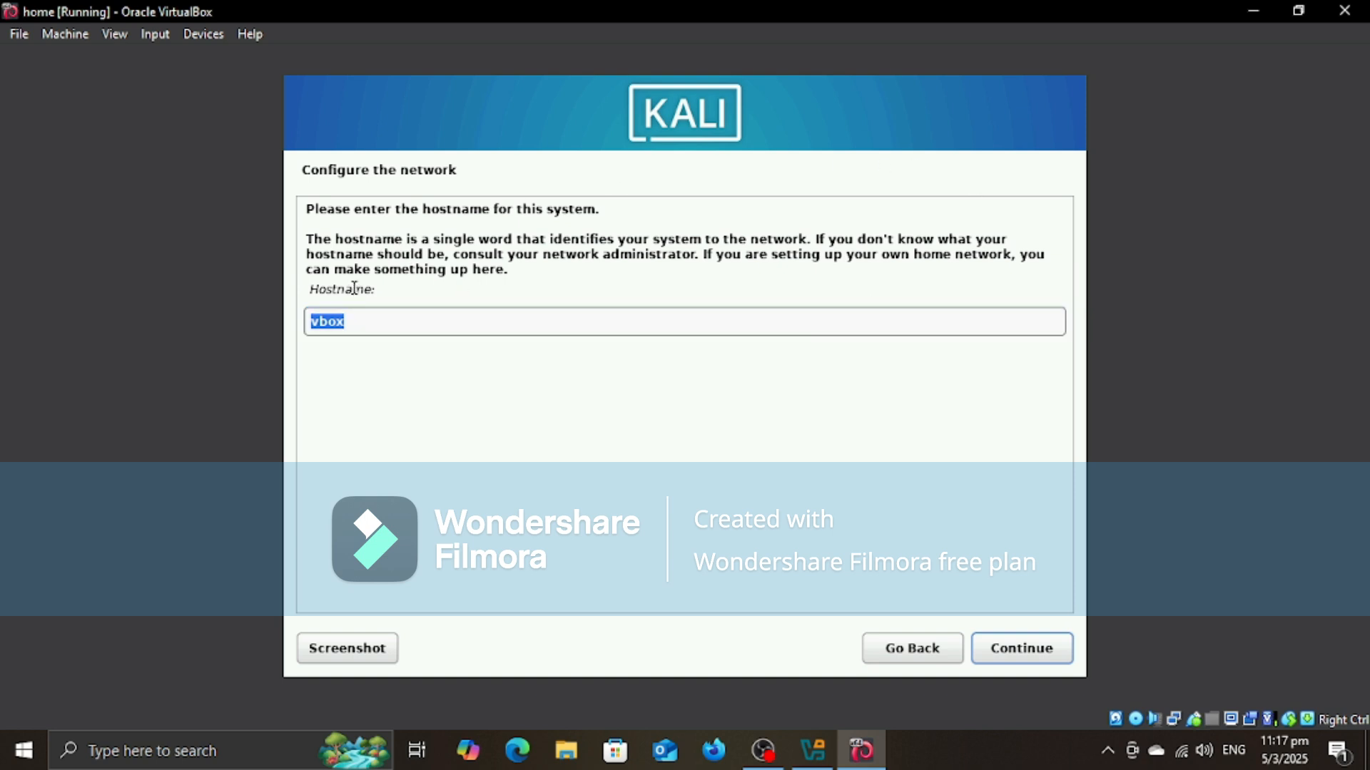
drag(336, 289, 473, 434)
click(425, 324)
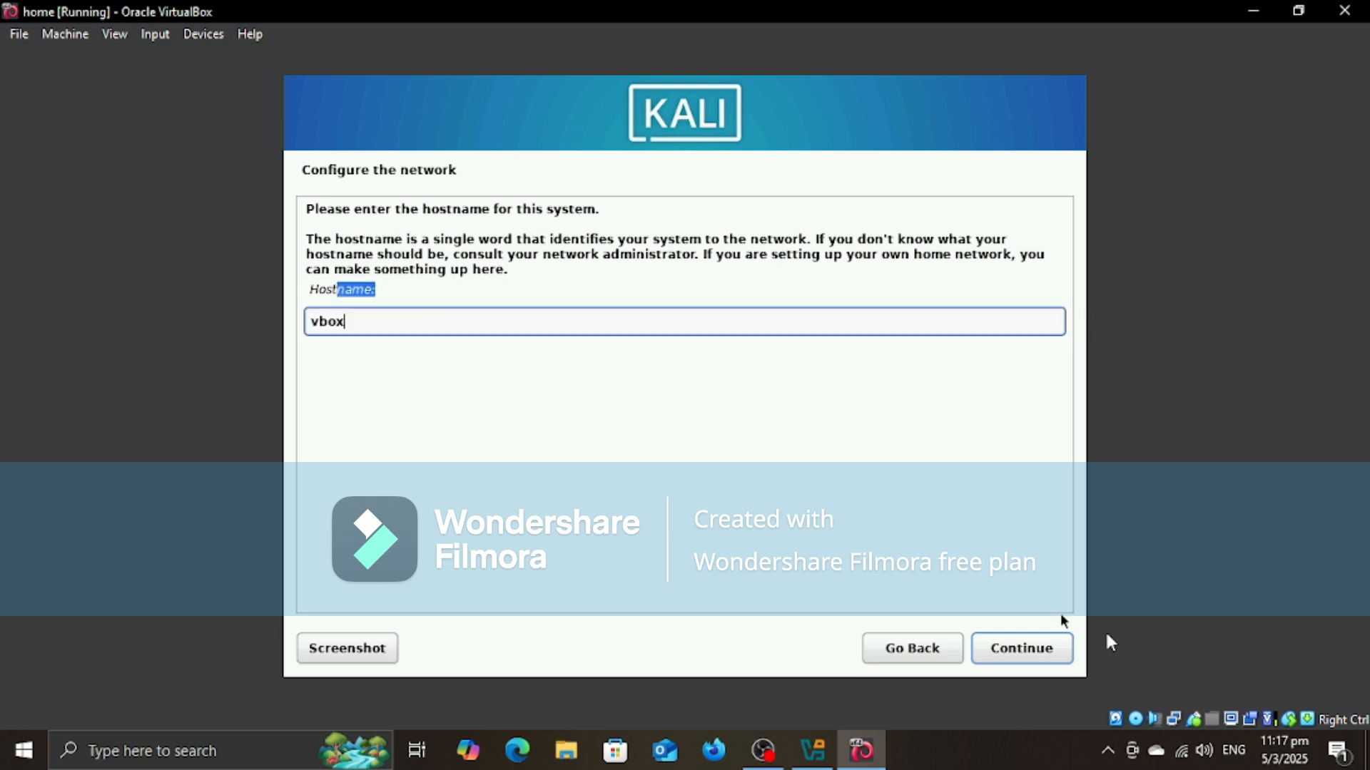
click(1006, 658)
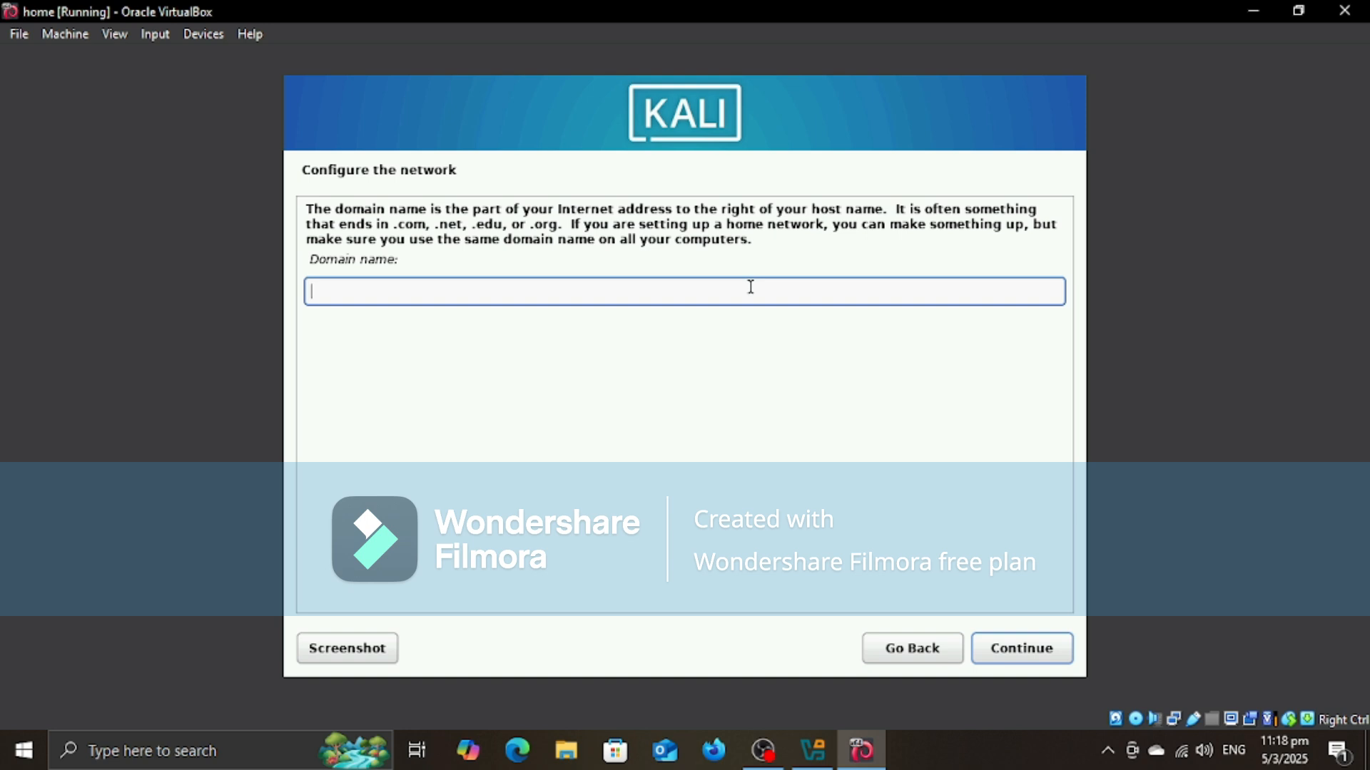
Step: Enter the network domain name and the new user's full name in the Kali installer
text(aviral)
key(Return)
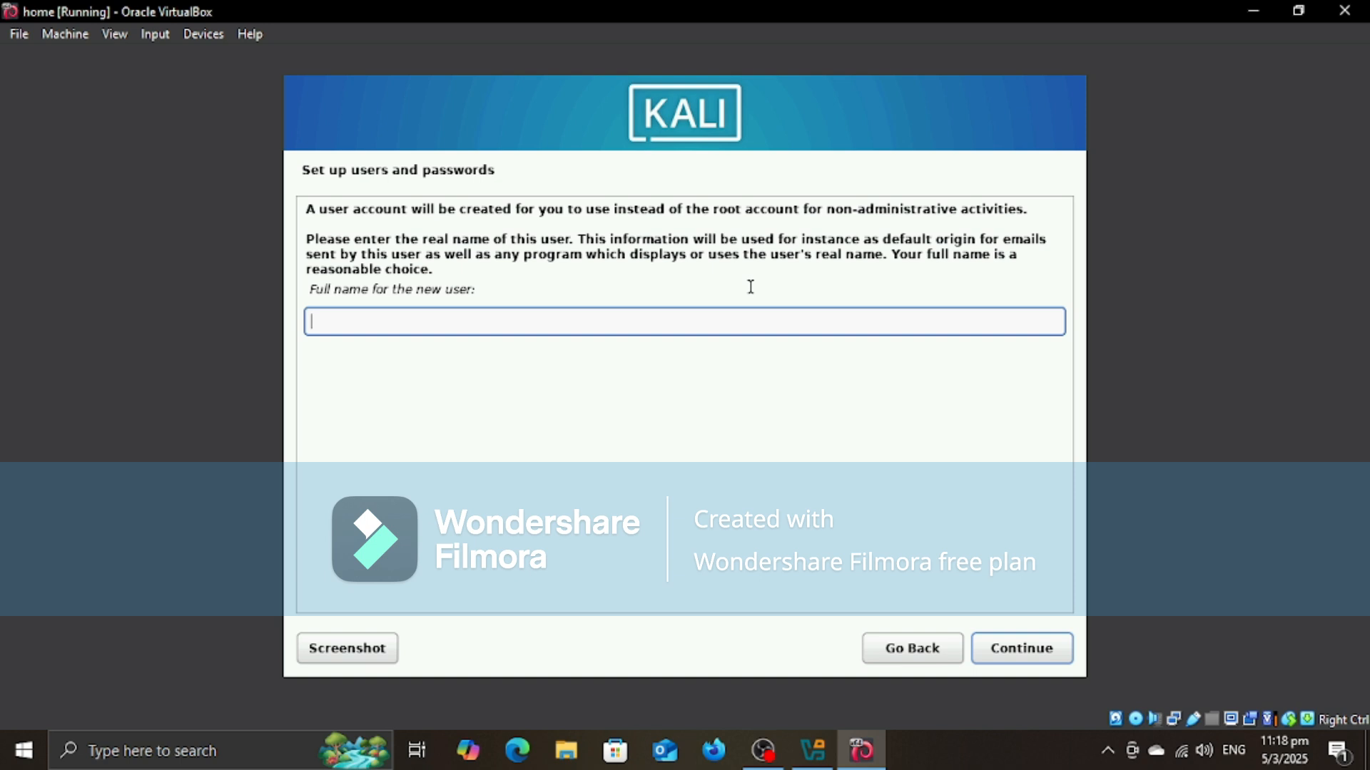
text(Aviral Vishwakarma)
key(Return)
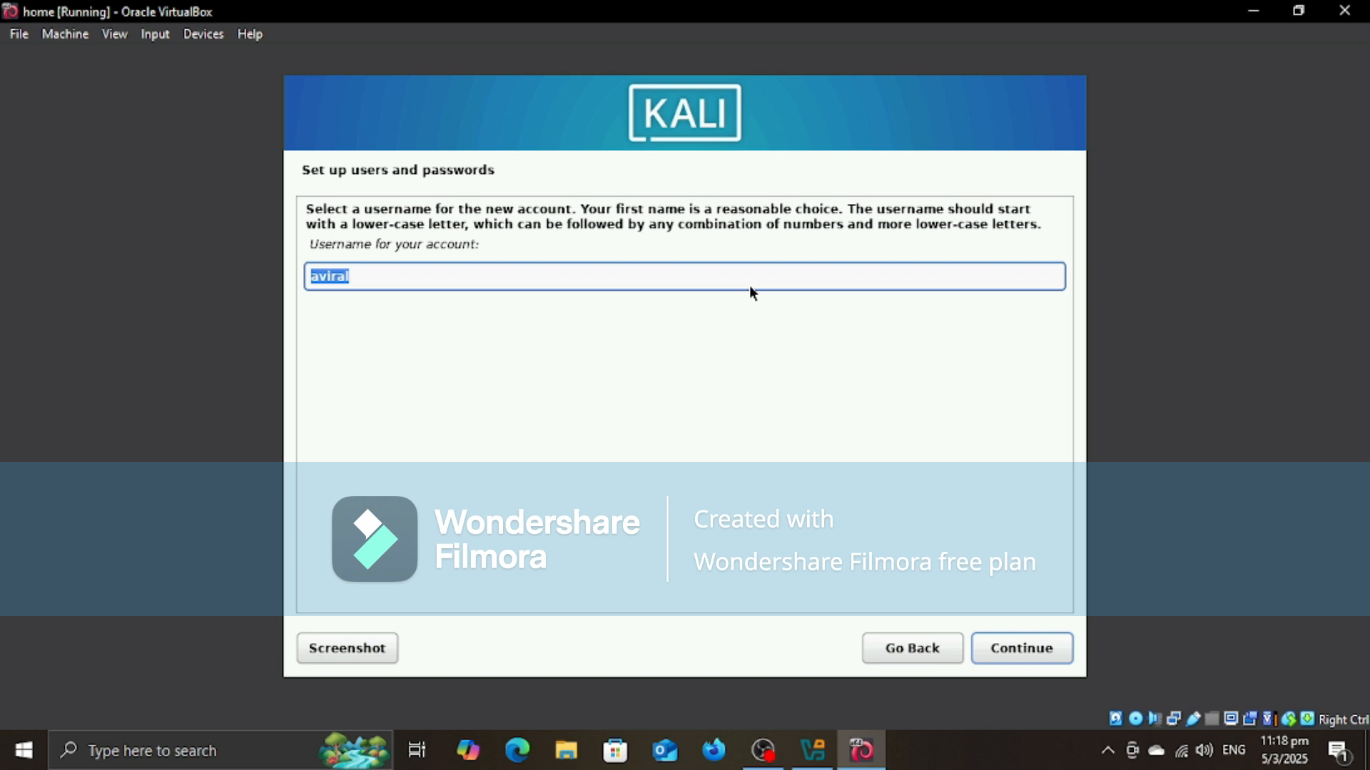
Step: Set the new account's username to hecker, then enter and verify the account password
key(BackSpace)
text(h)
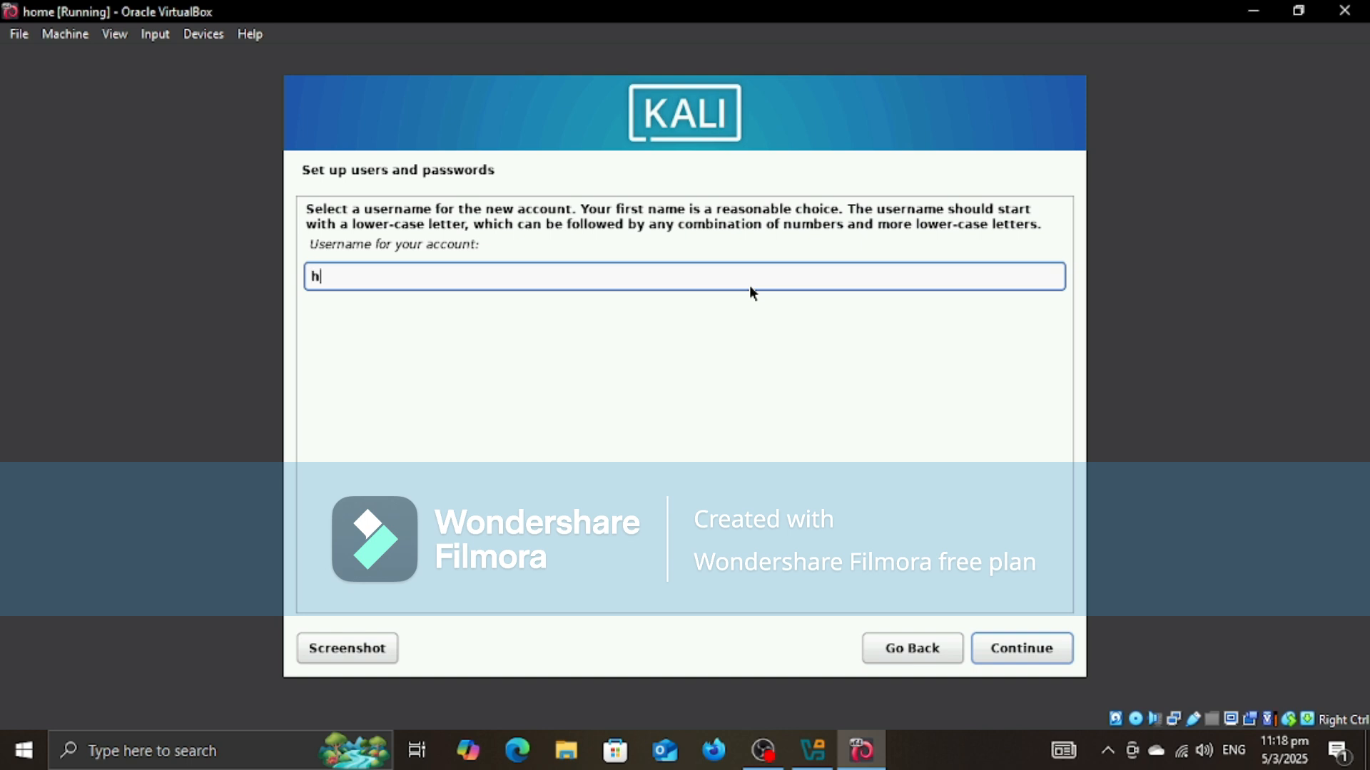
text(ecker)
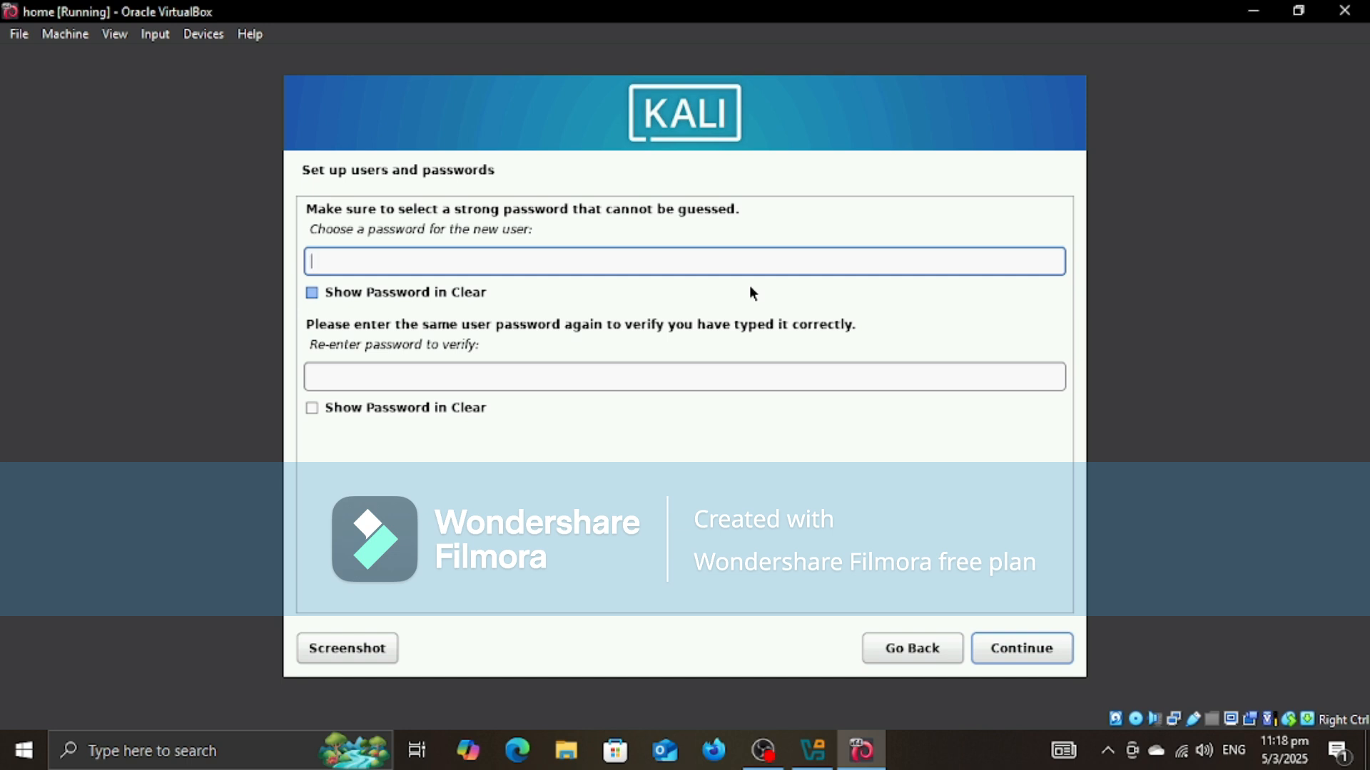
text(********)
key(Tab)
key(Tab)
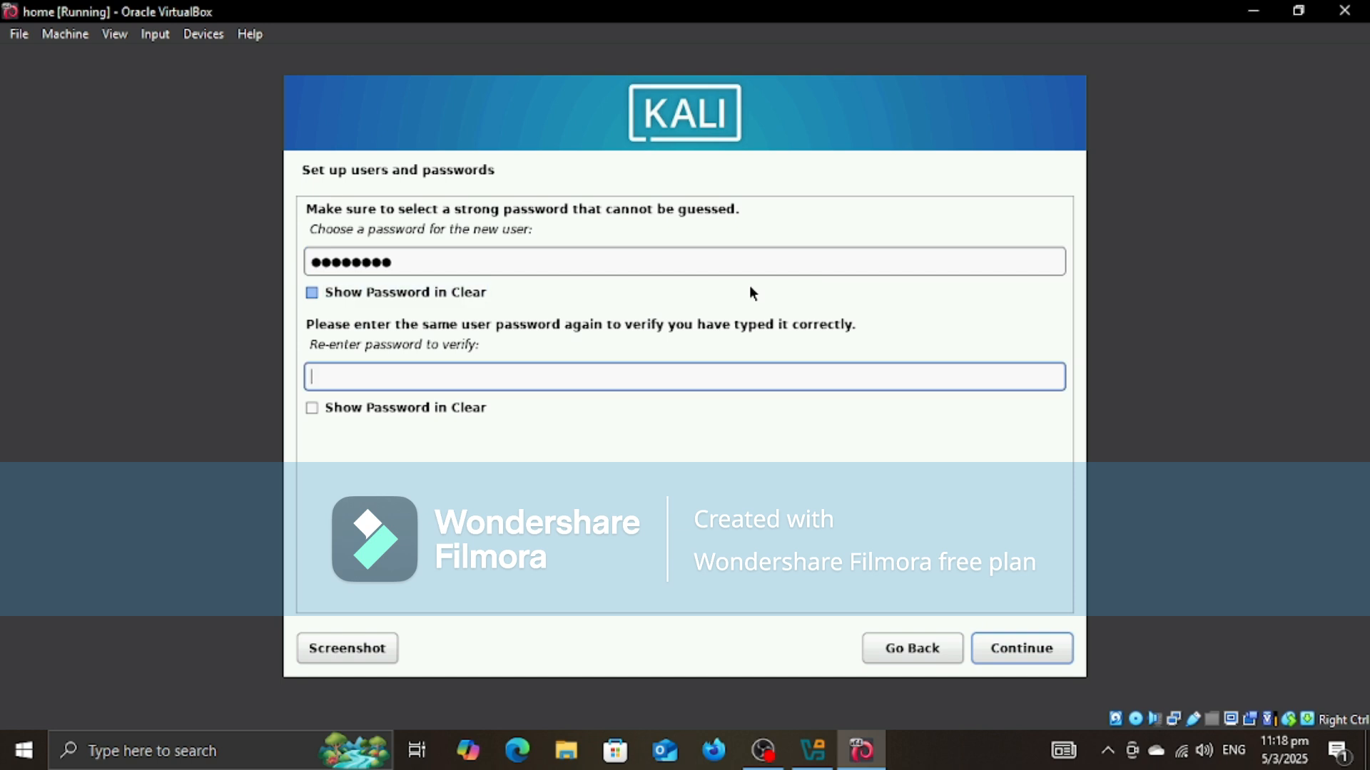
text(********)
key(Return)
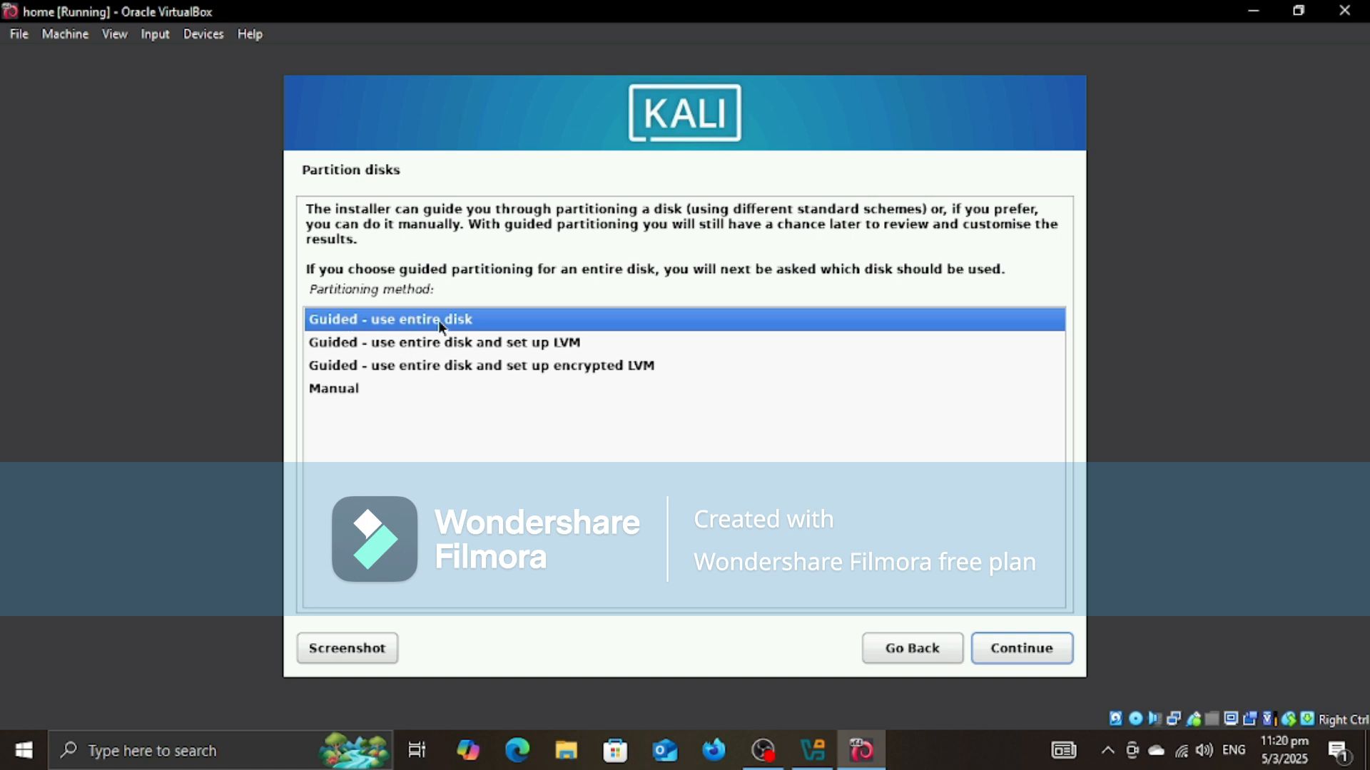
Step: Partition the entire 22.2 GB VBOX hard disk with guided partitioning, all files in one partition, and write the changes to disk
click(1026, 642)
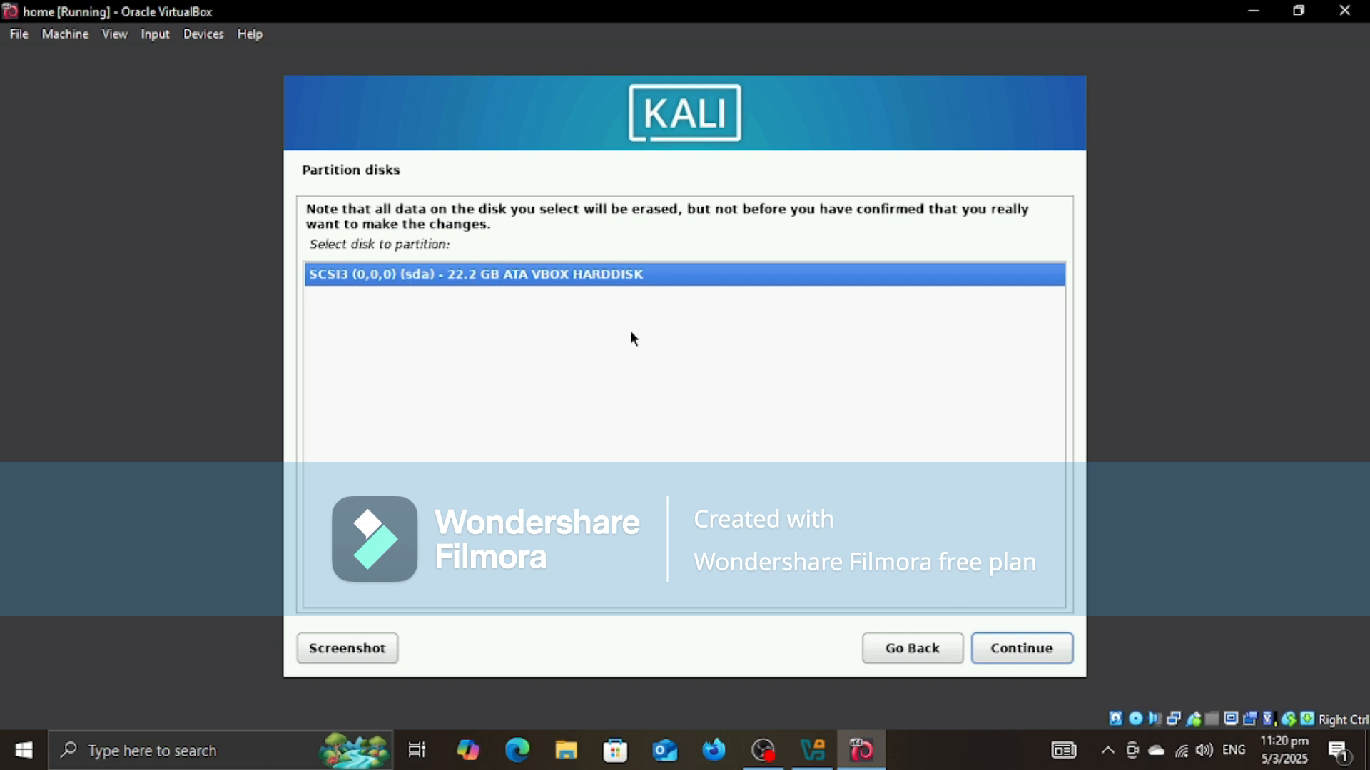
click(1031, 646)
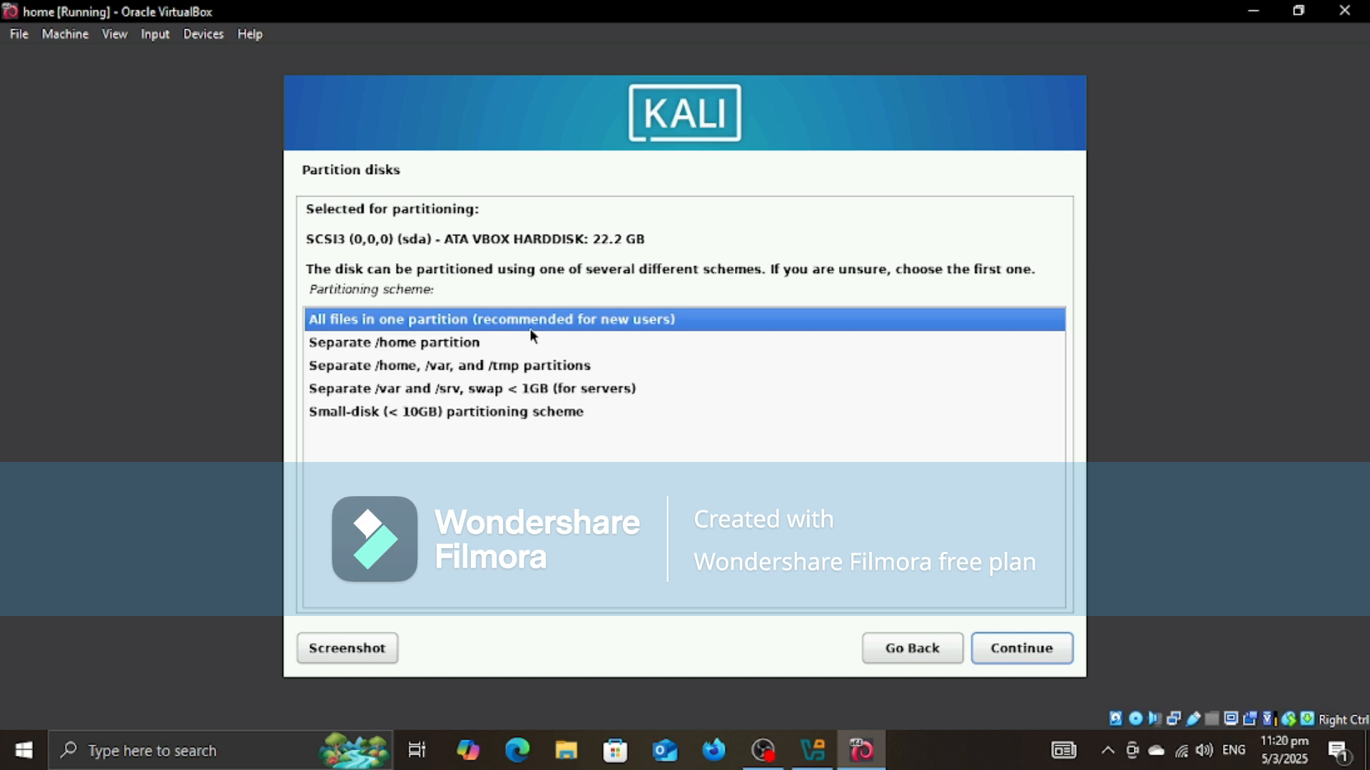
click(408, 349)
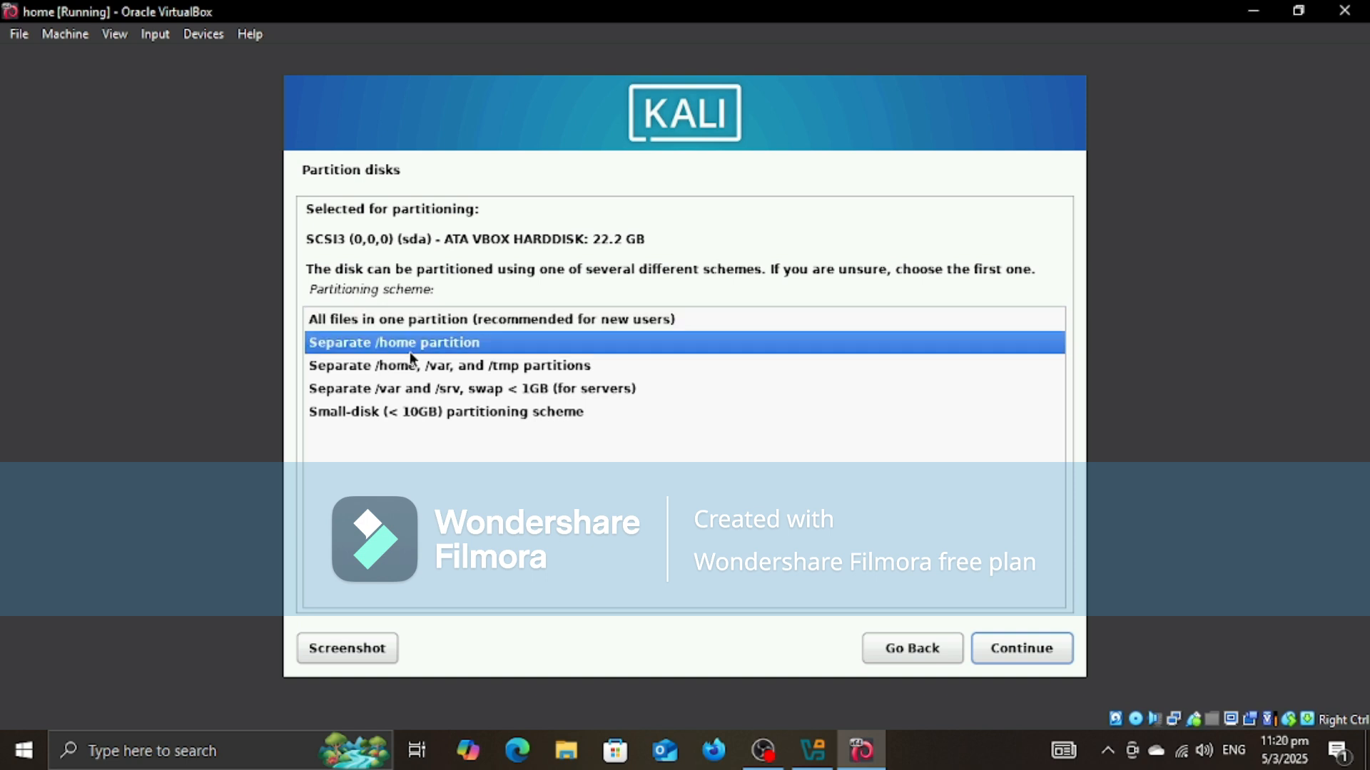
click(441, 366)
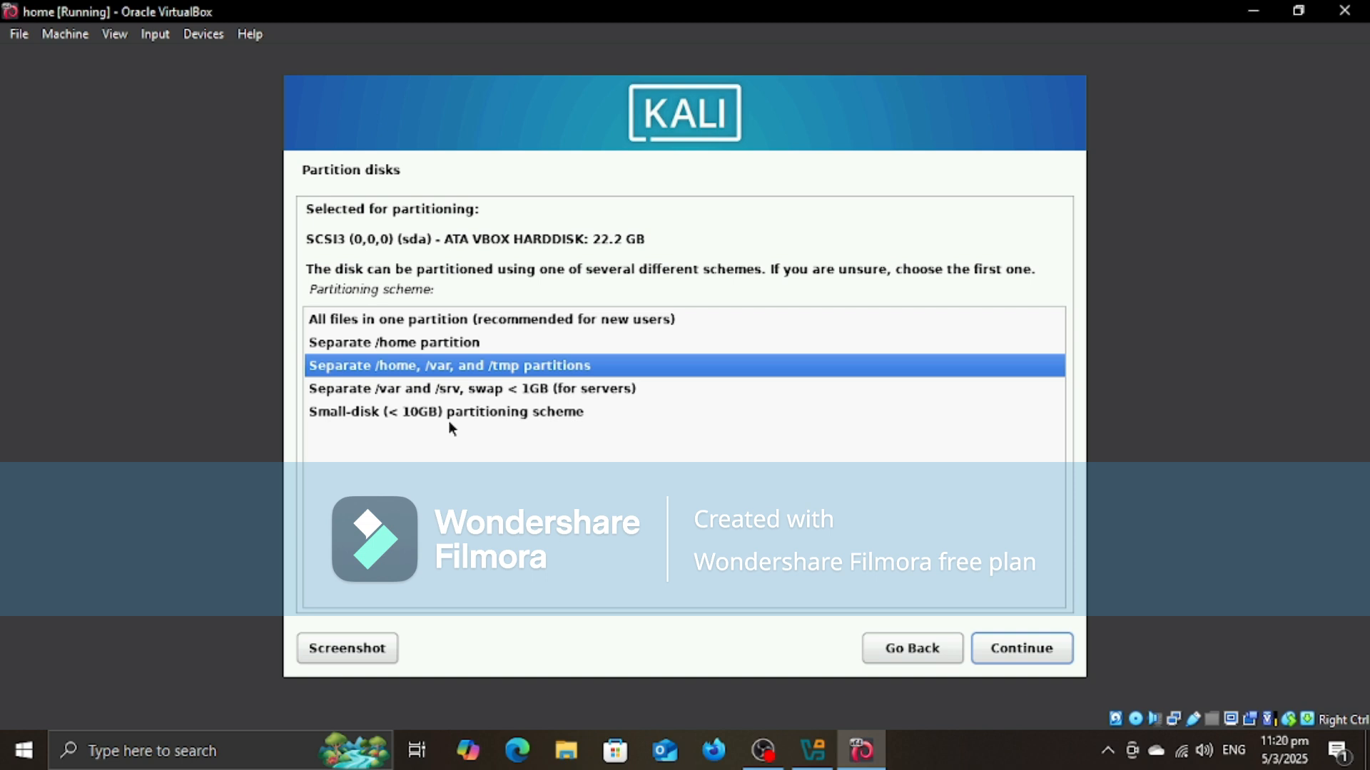
click(358, 320)
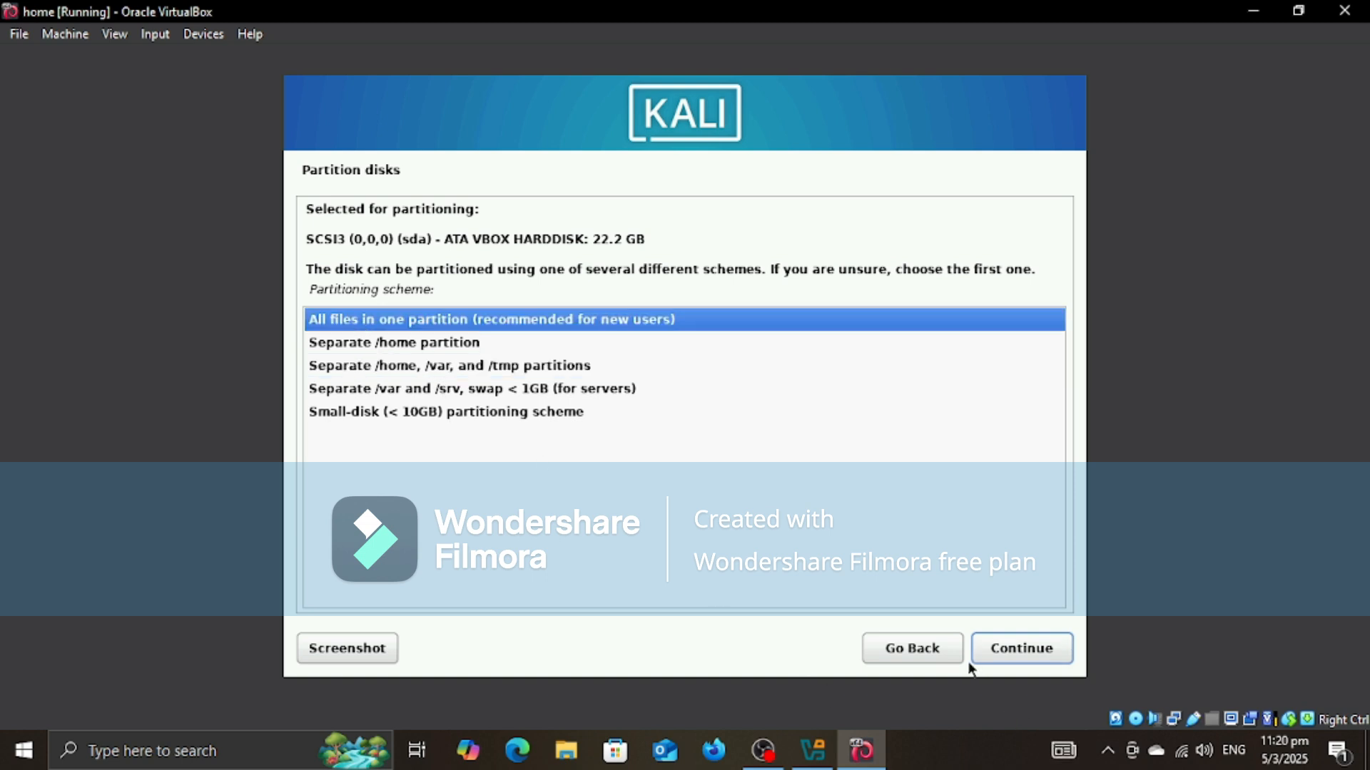
click(1022, 649)
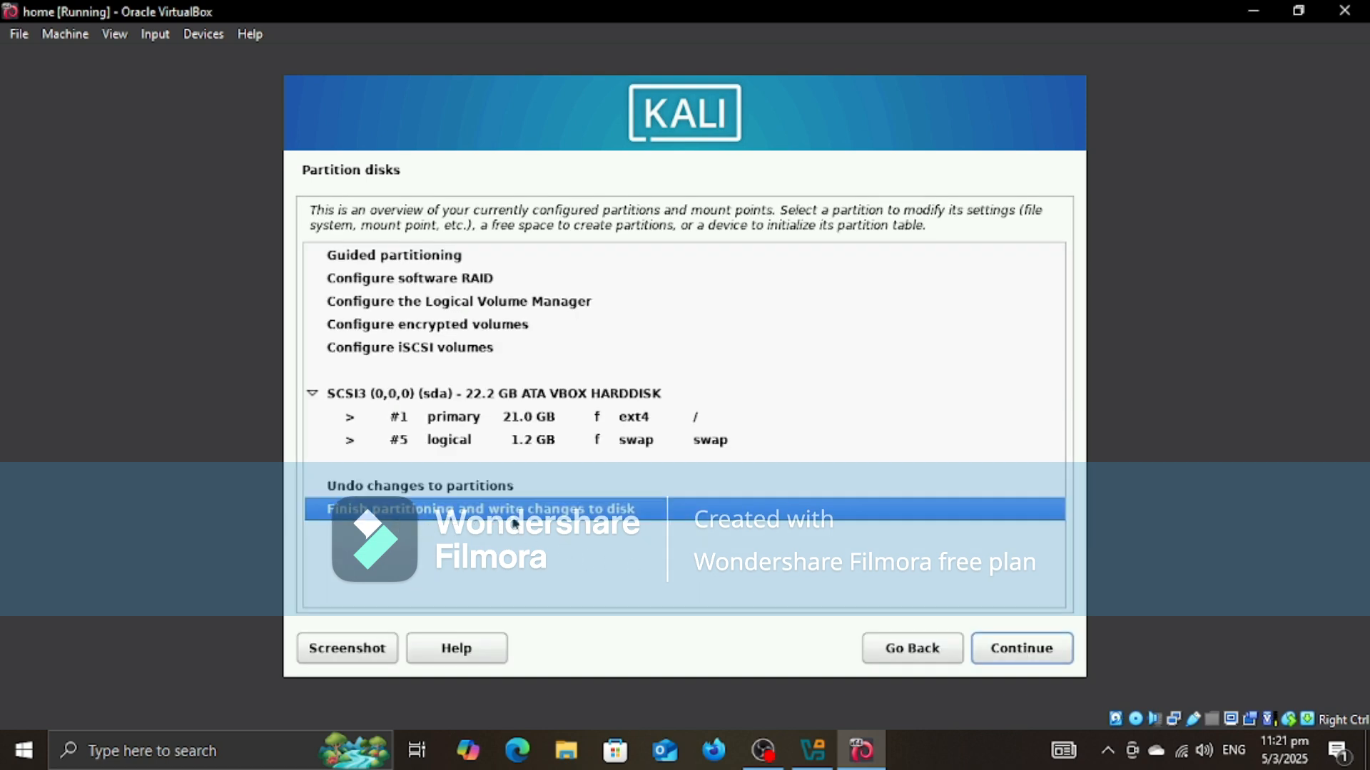
click(1007, 658)
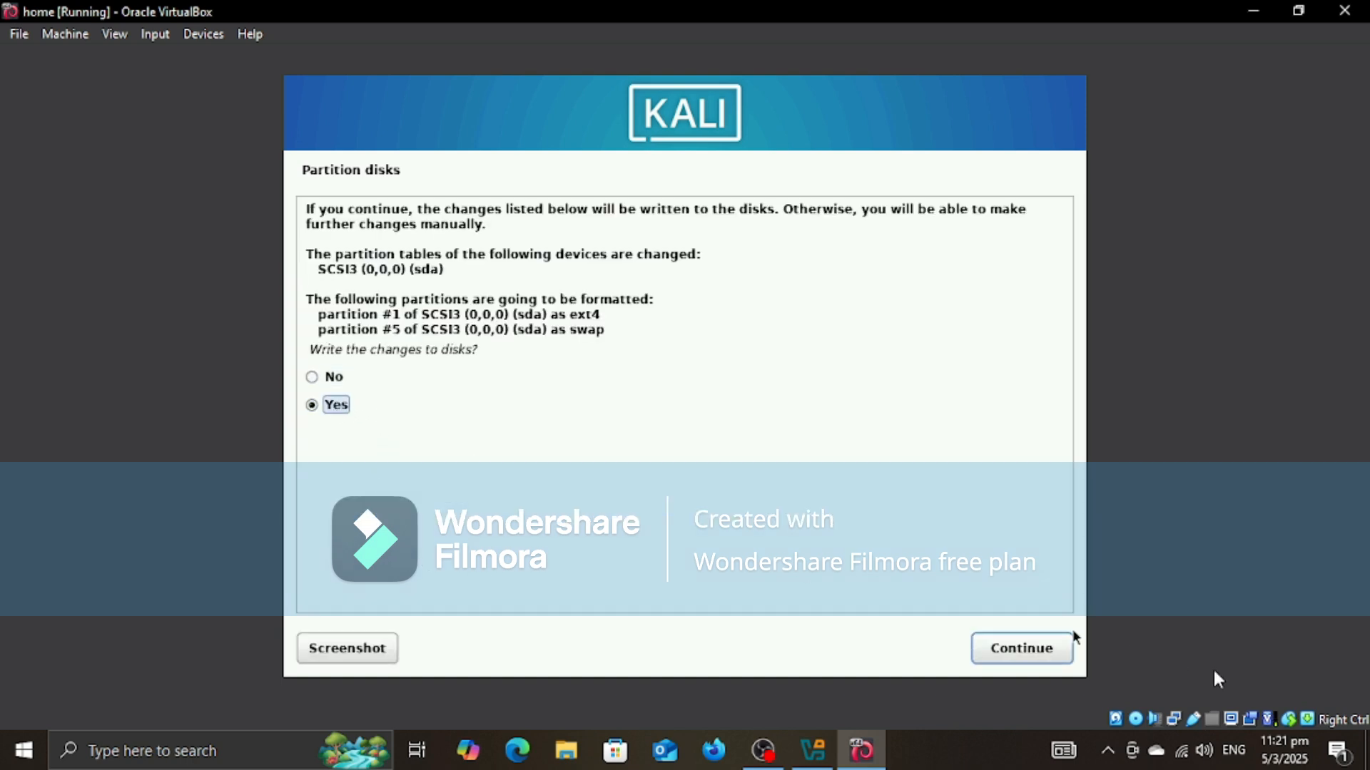
click(1038, 648)
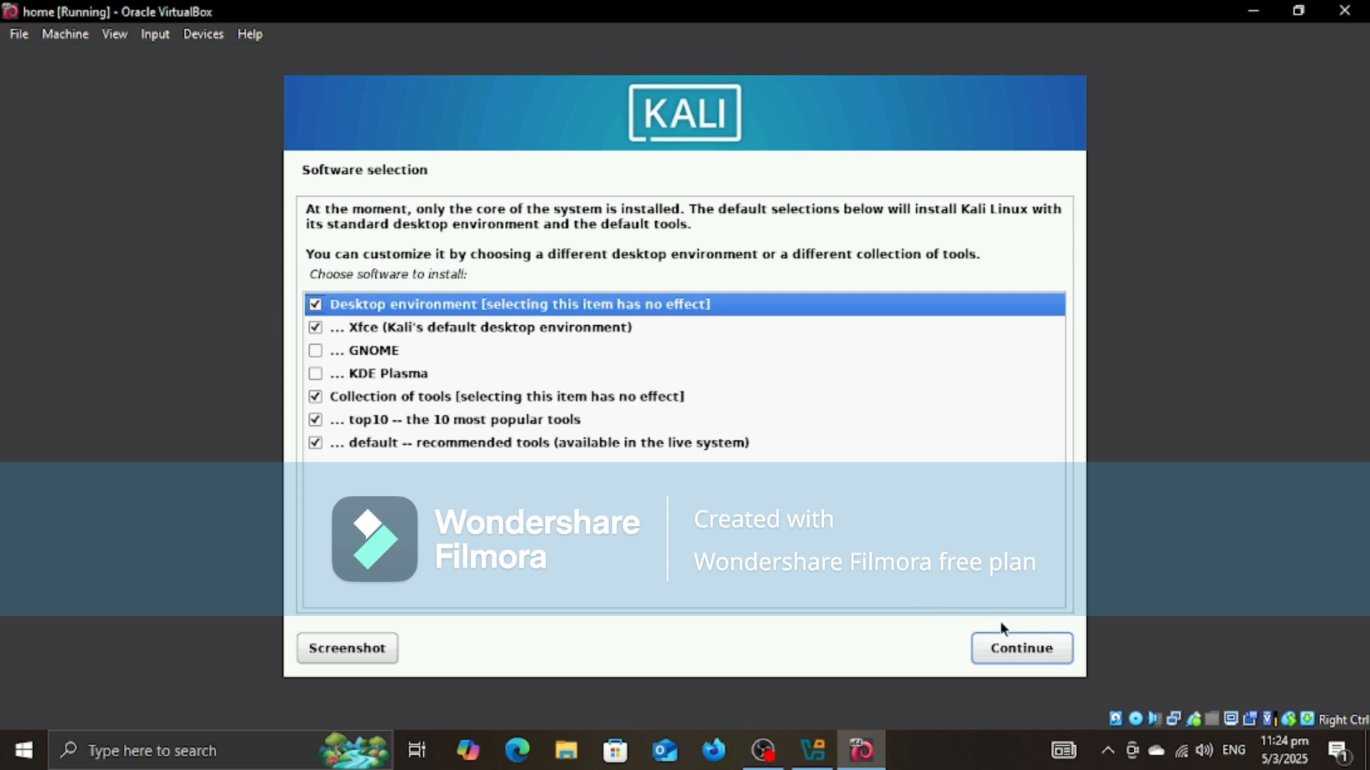
Step: Install the default software selection and put the GRUB boot loader on the primary drive /dev/sda
click(1017, 646)
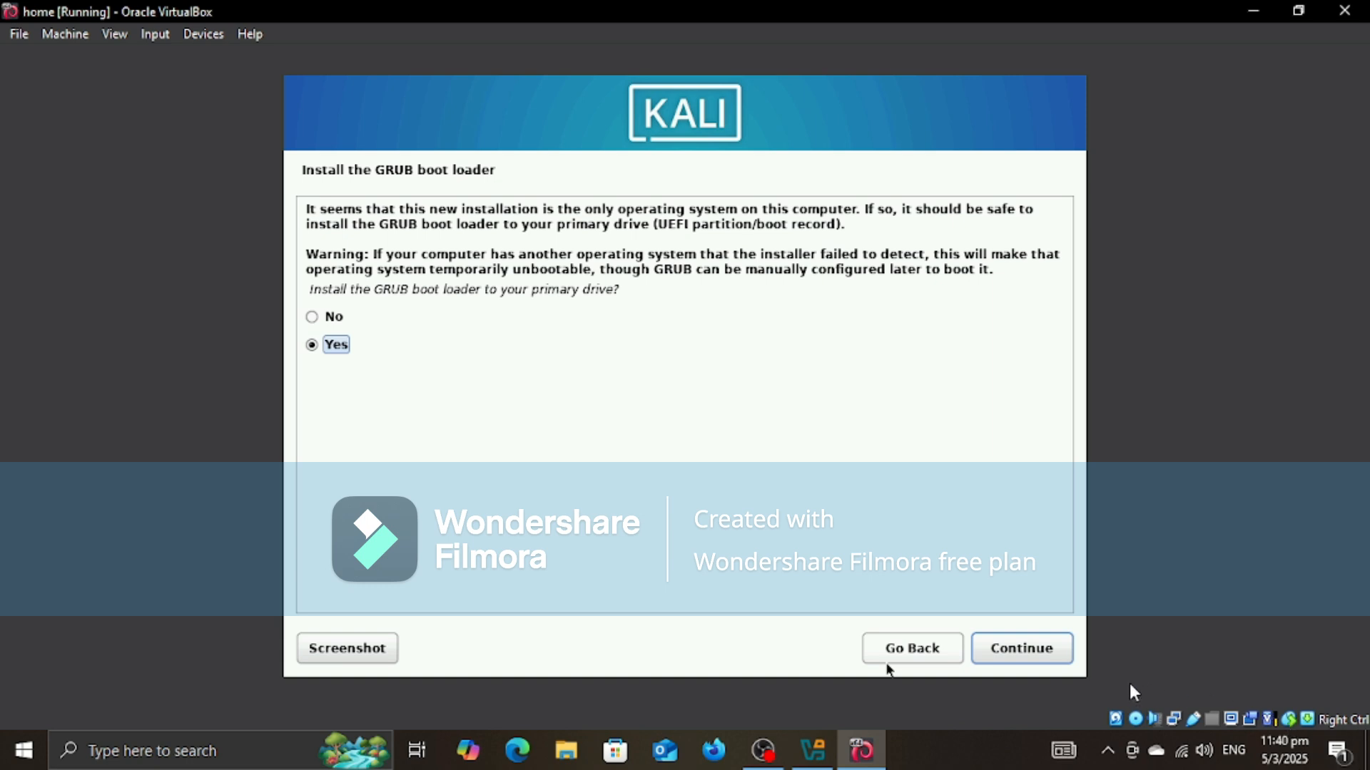
click(1007, 651)
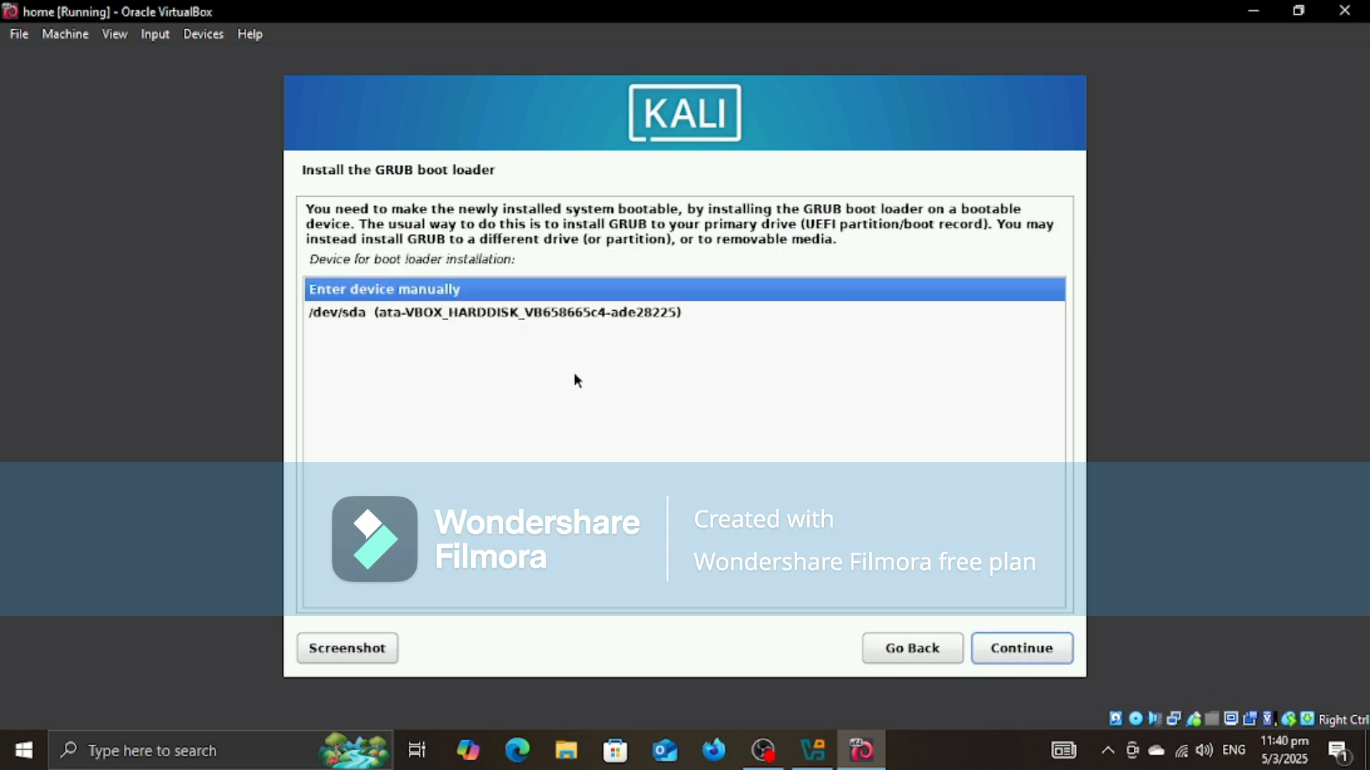
click(655, 313)
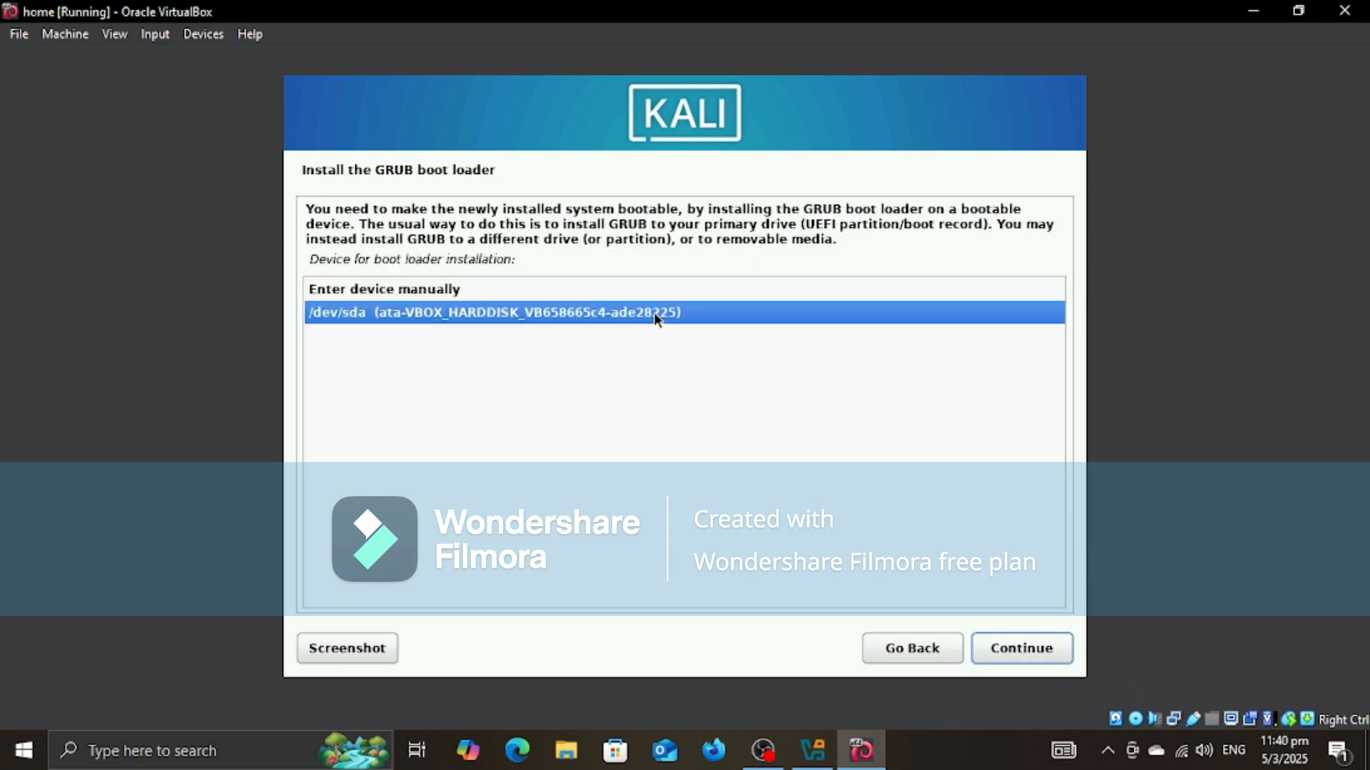
click(1059, 649)
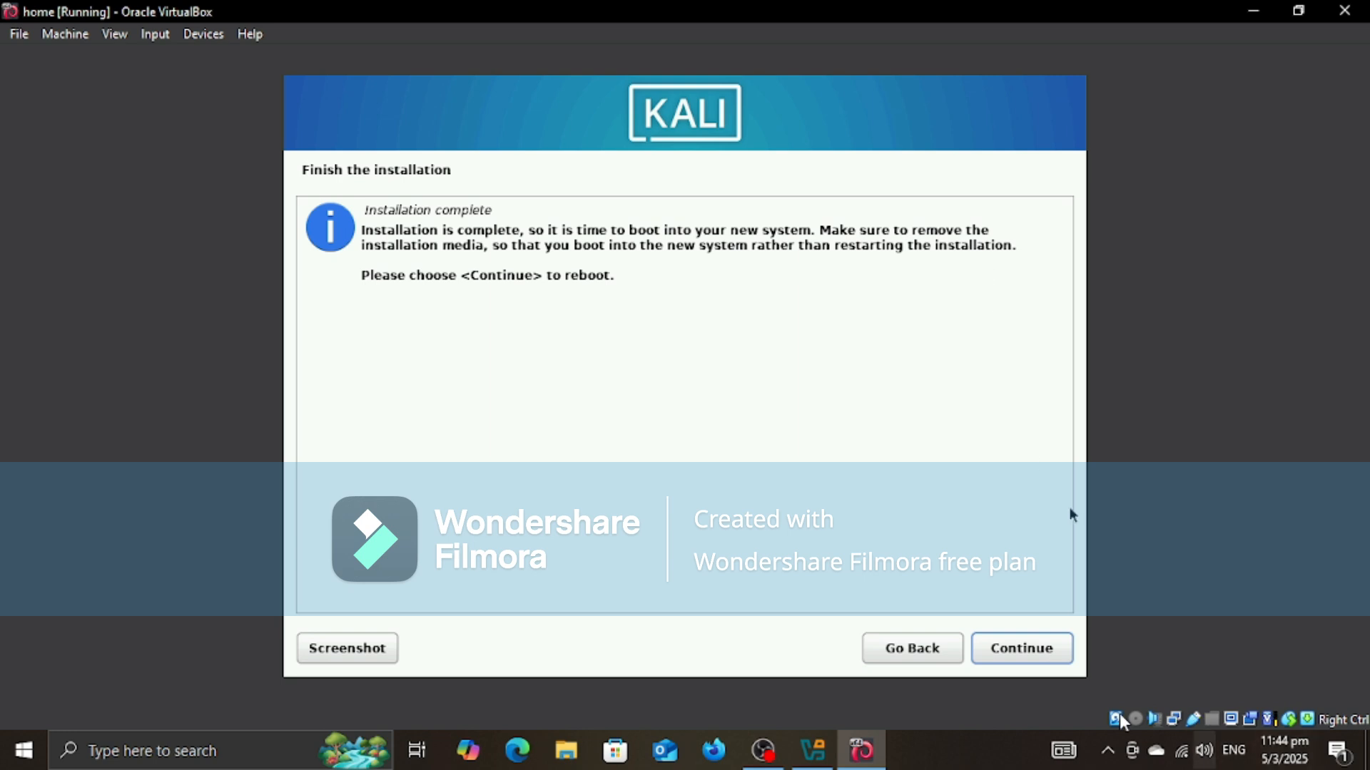
Step: Finish the installation by rebooting into Kali GNU/Linux, and allow the virtual machine to capture mouse and keyboard
click(1018, 657)
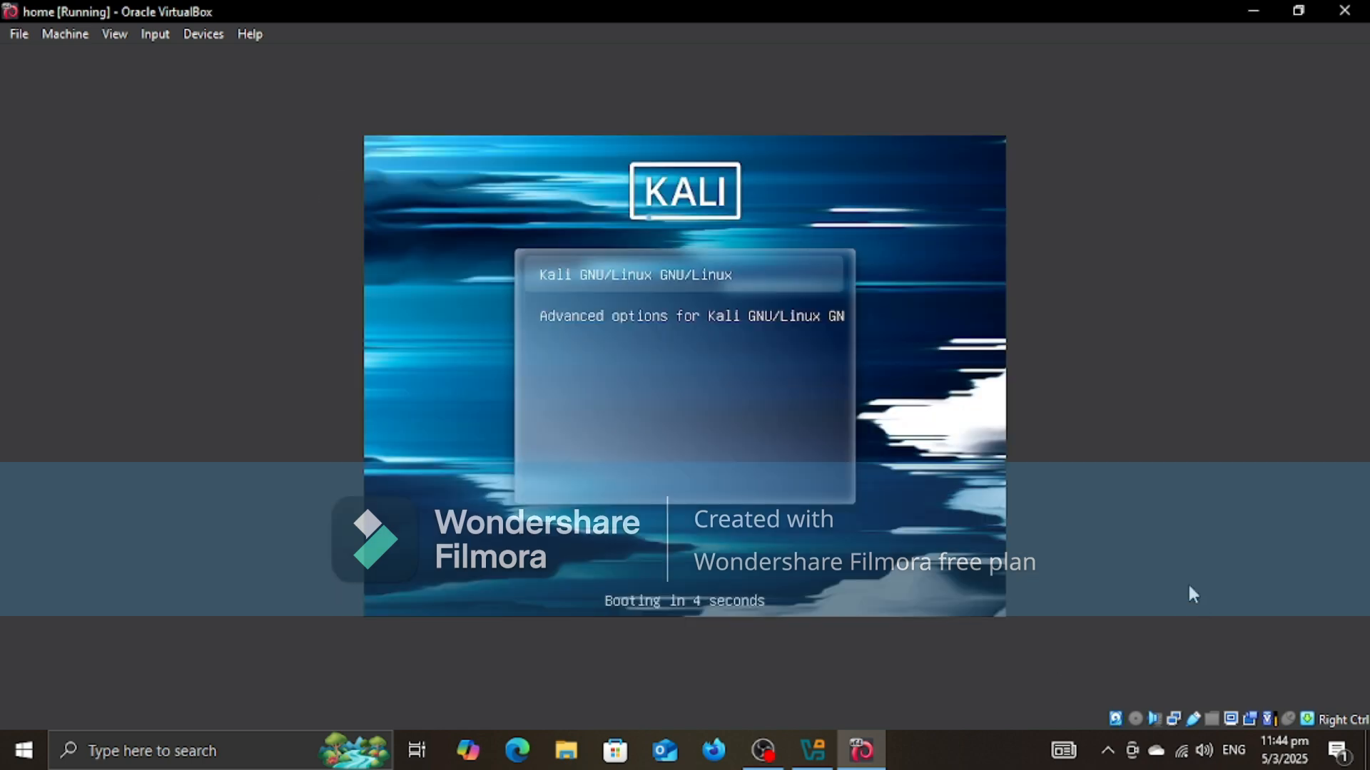
click(689, 272)
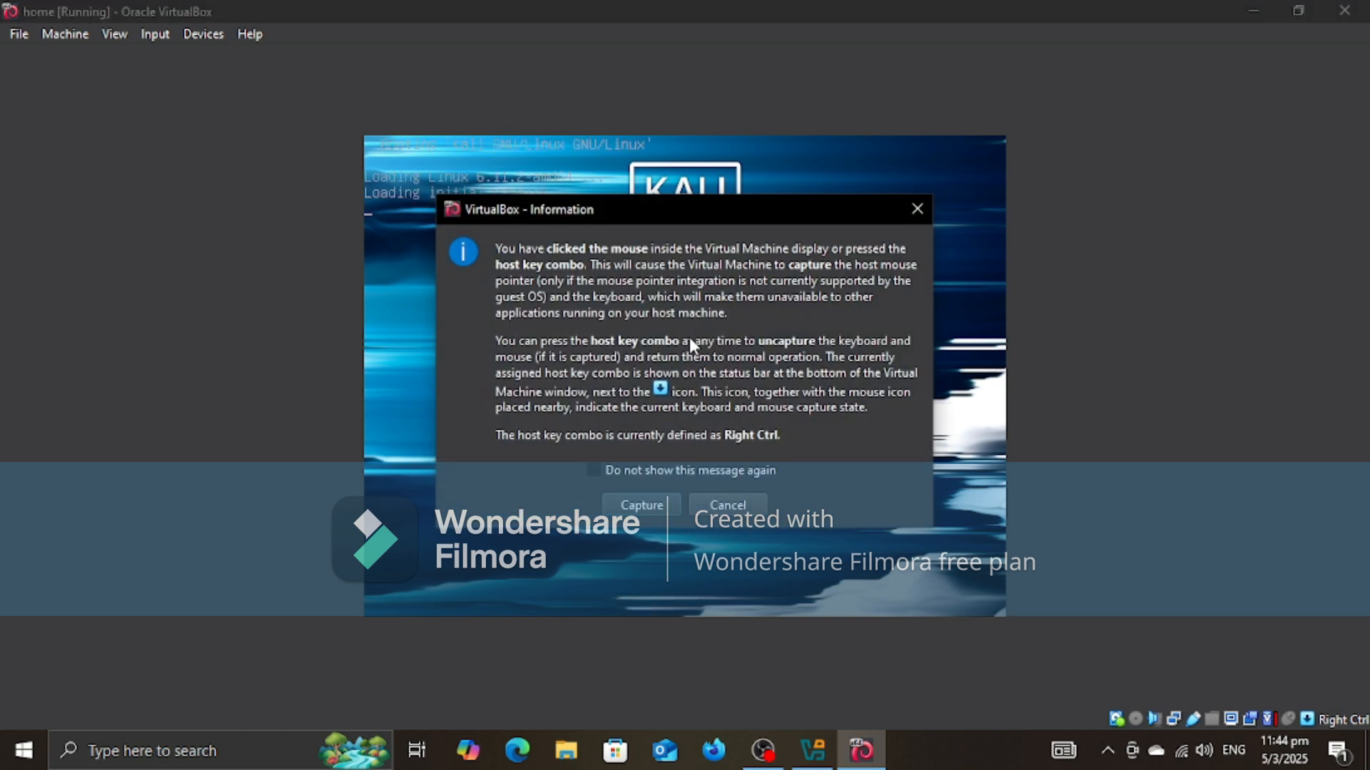
click(641, 505)
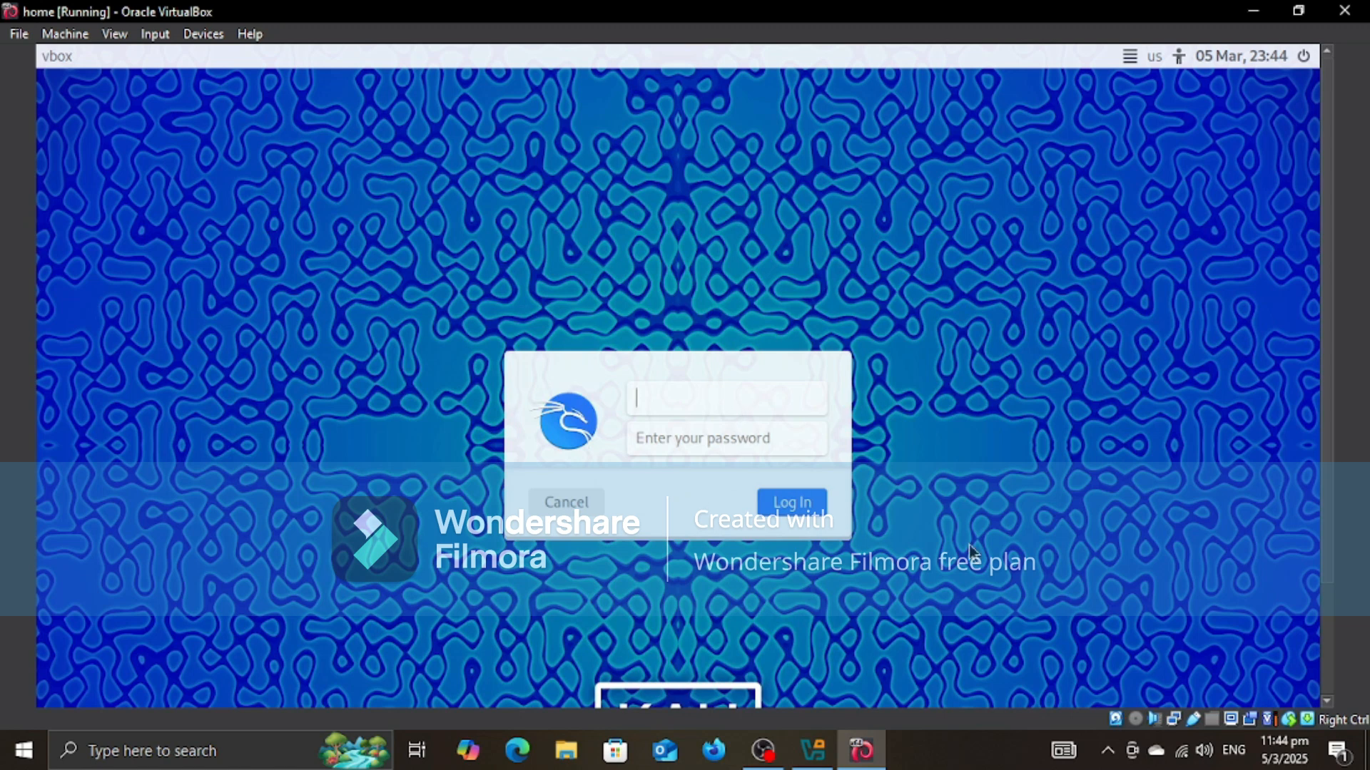
Step: Try to log in to Kali with the user's first name as the username
text(aviral)
key(Return)
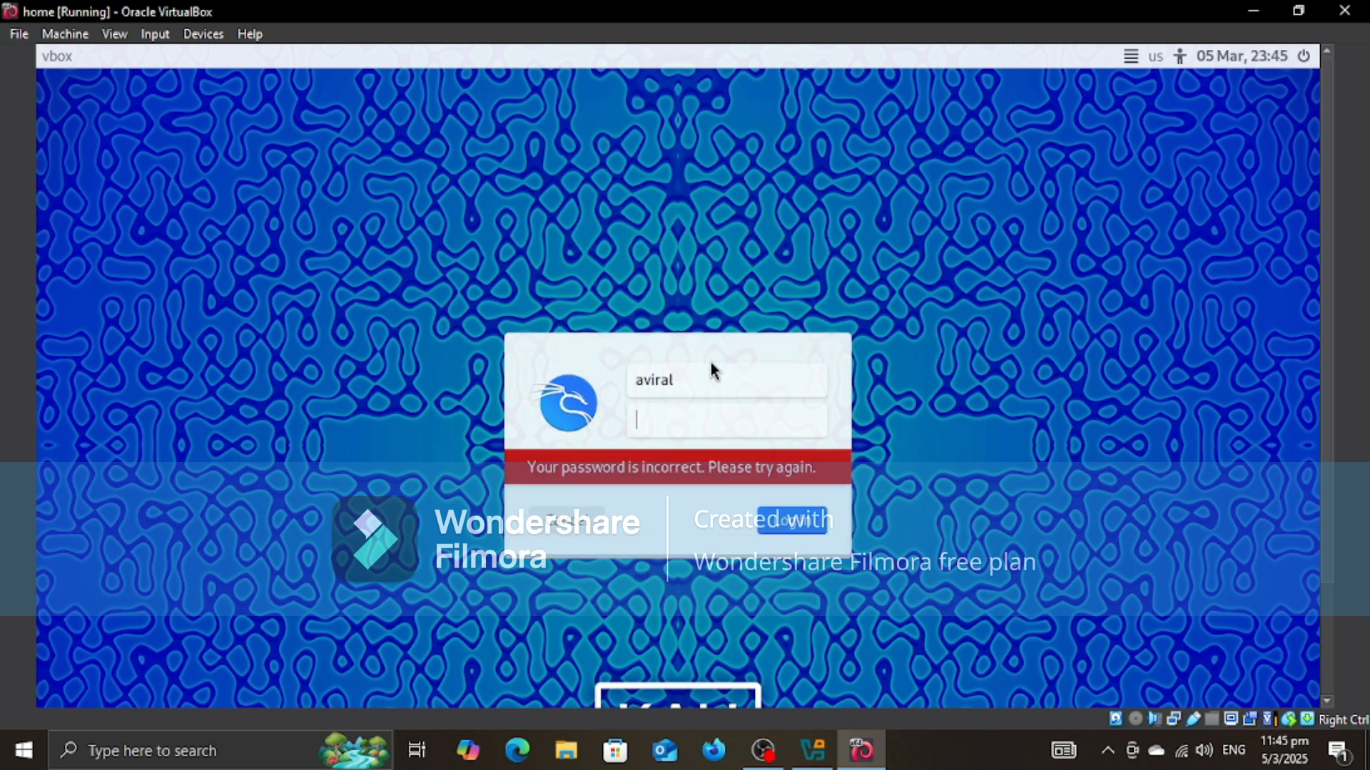
Step: Log in to Kali with the username hecker and the account password
click(709, 380)
key(ctrl+a)
key(BackSpace)
text(h)
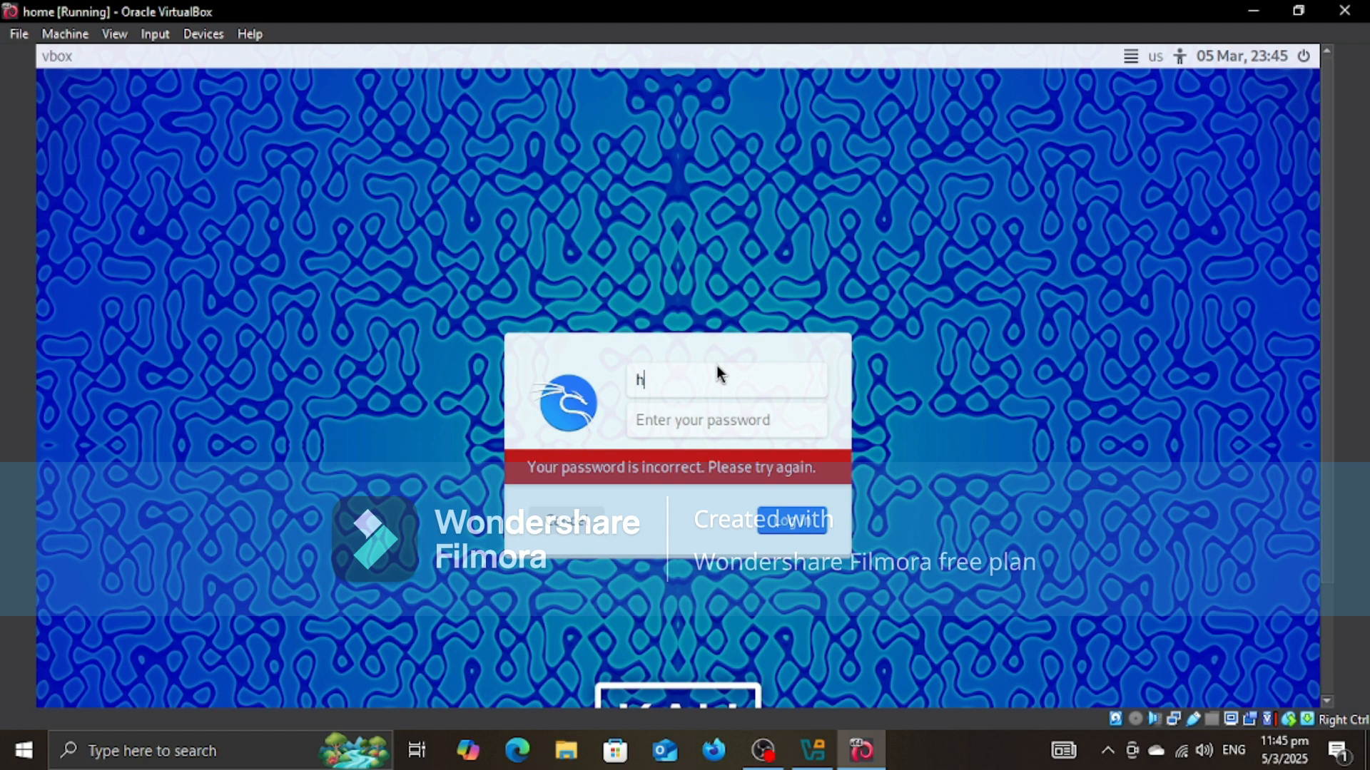
text(ecker)
key(Tab)
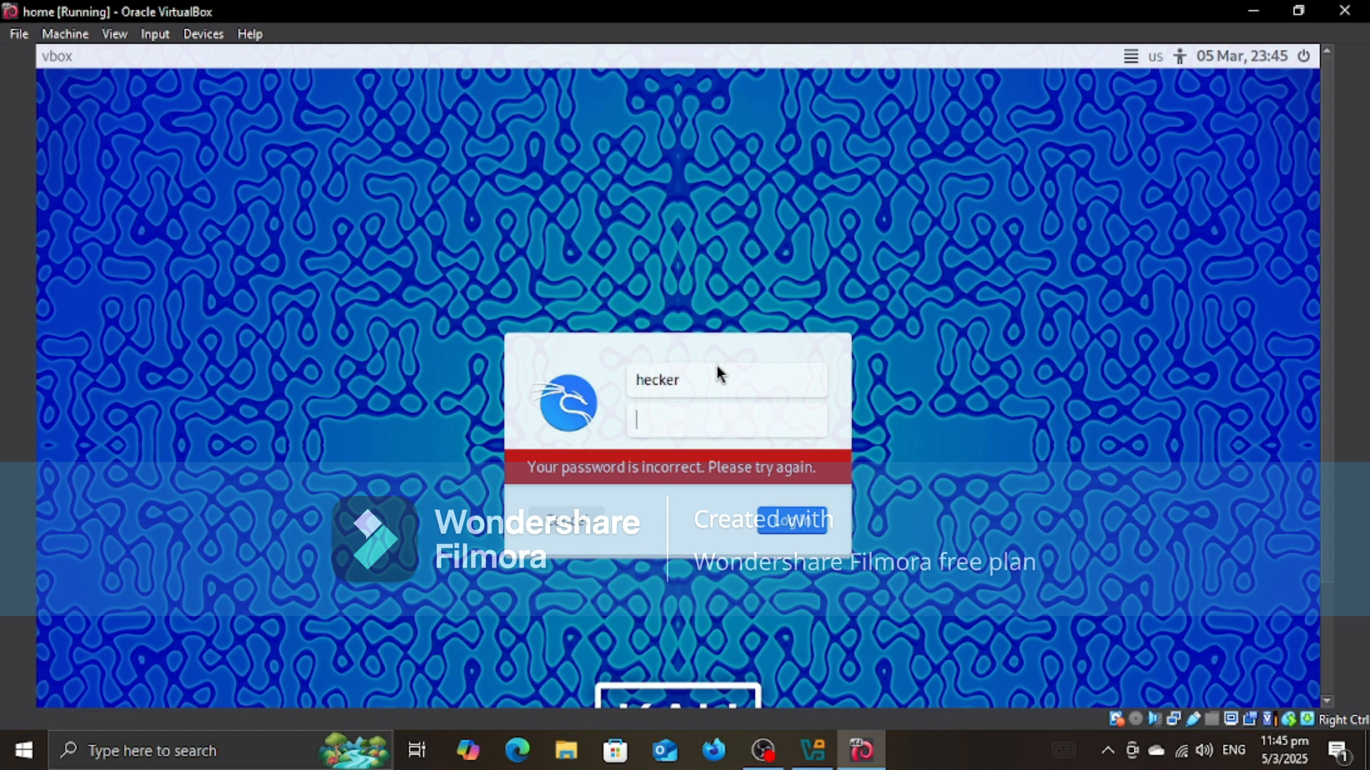
text(••••••••)
key(Return)
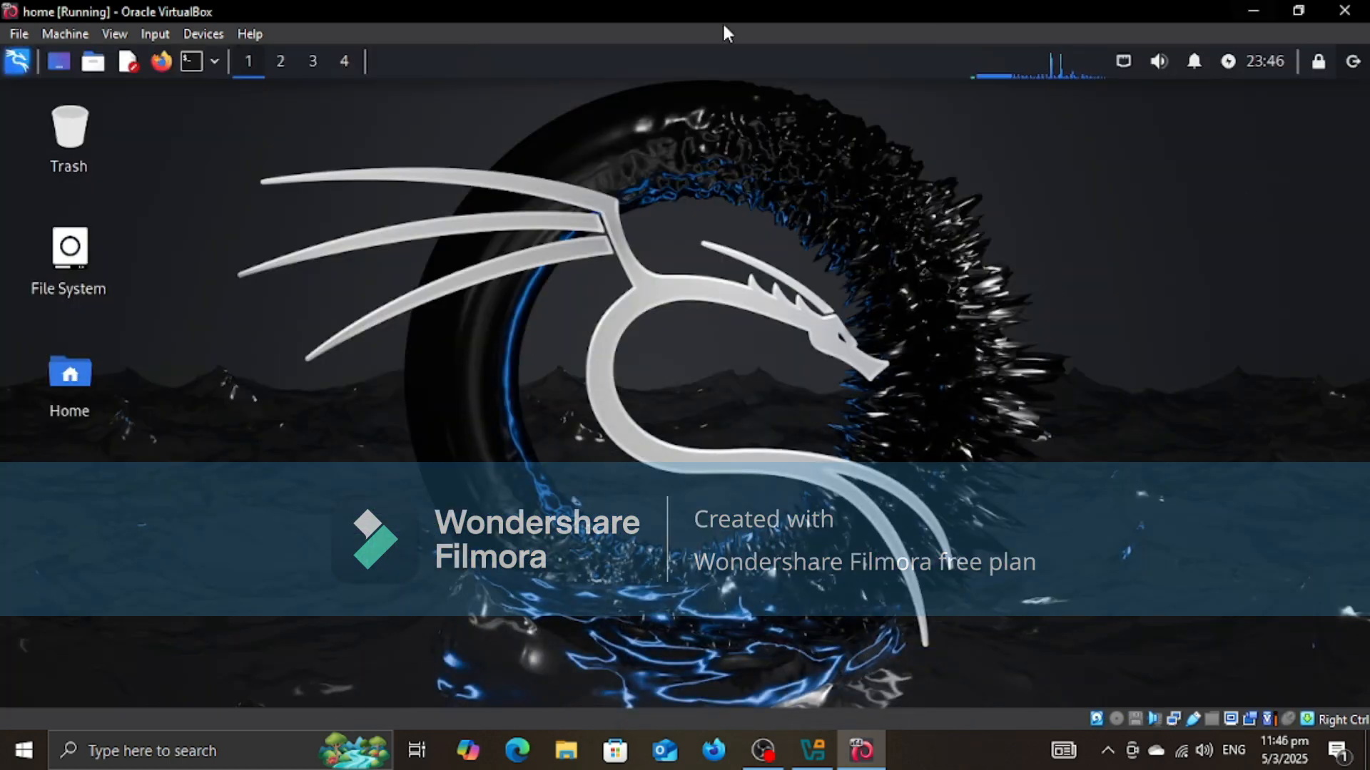
Step: Open a terminal and run echo "HOLA ! Installation Done!!!"
click(191, 64)
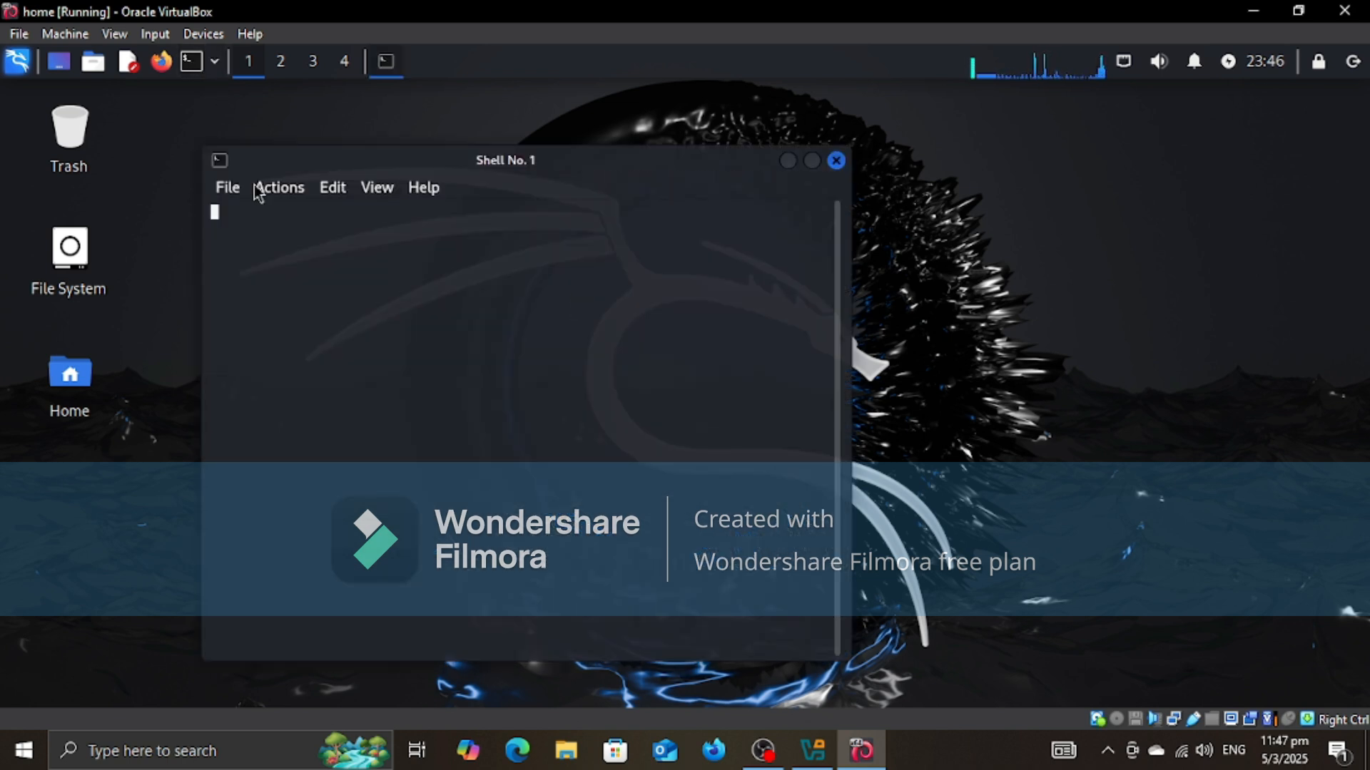
text(echo ")
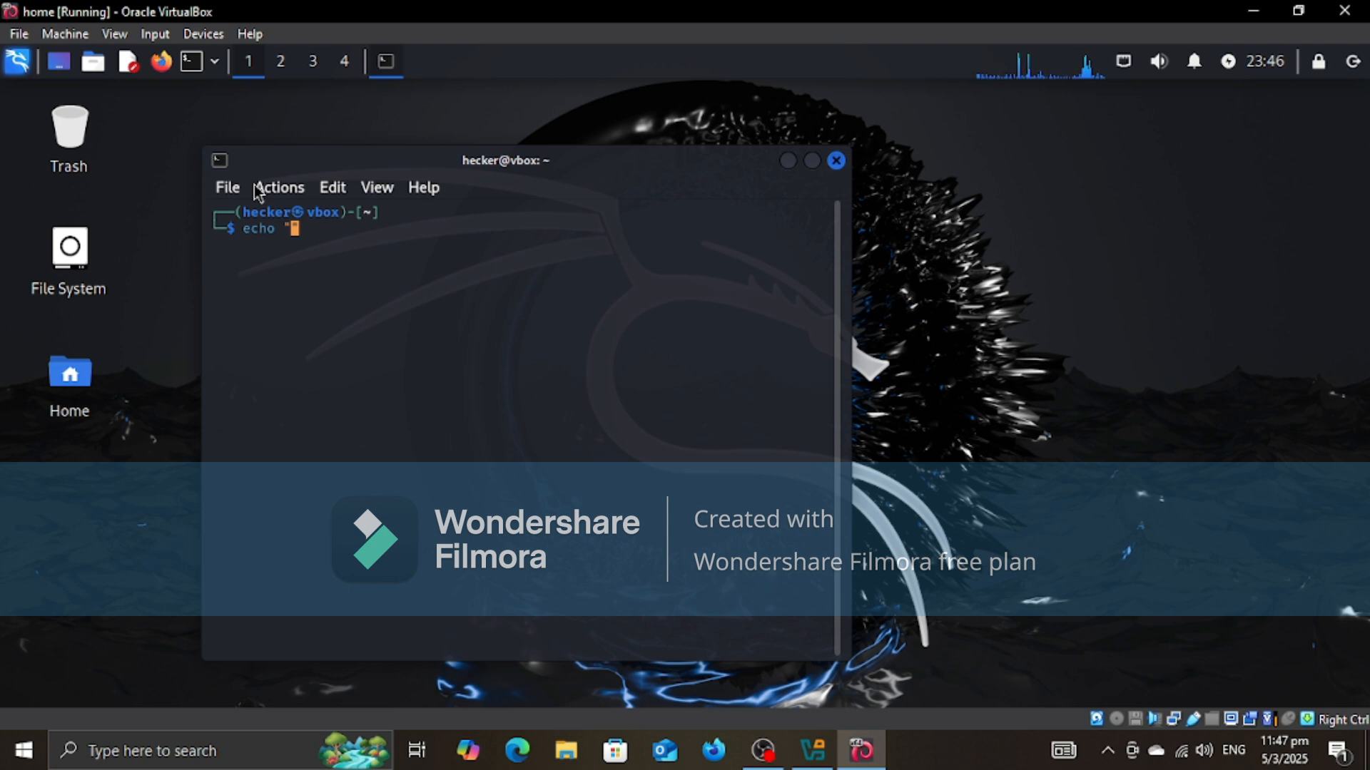
text(HOLA ! Ins)
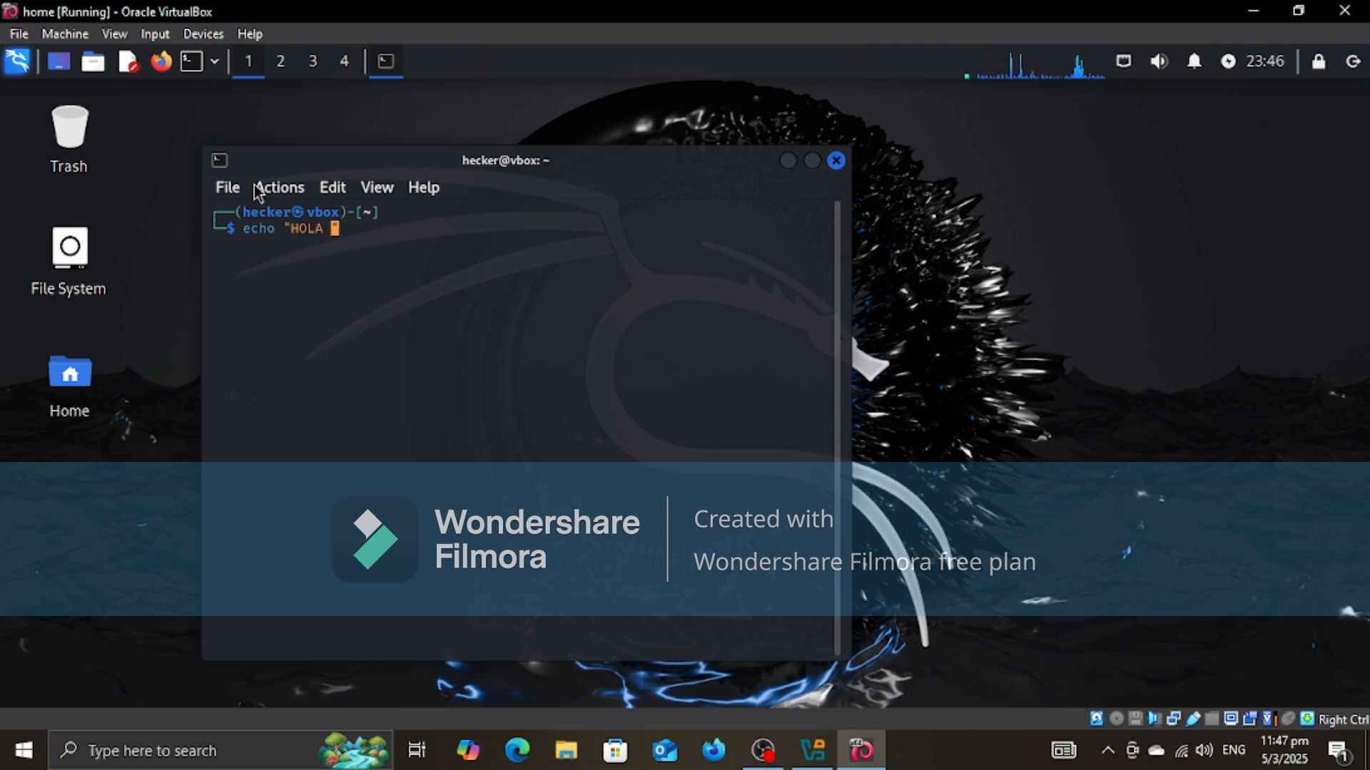
text(ta)
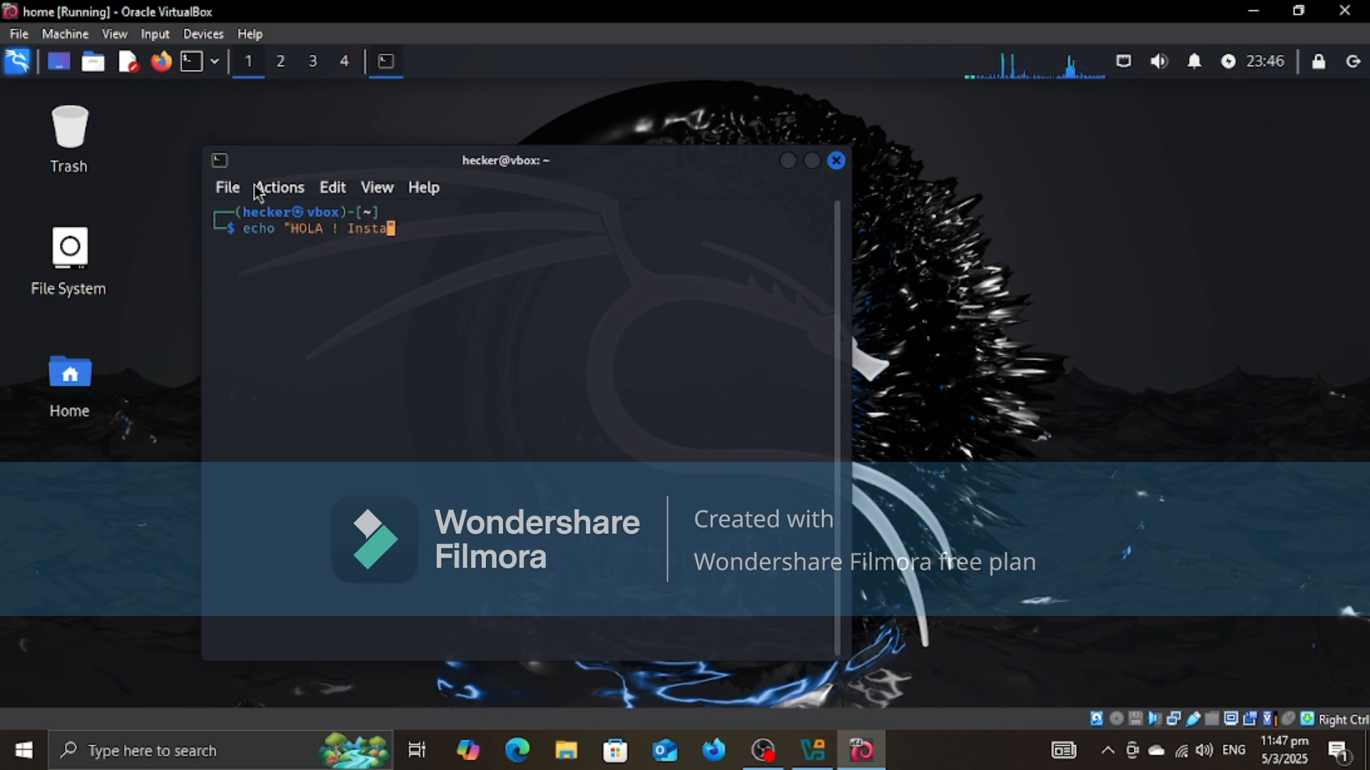
text(llation Done)
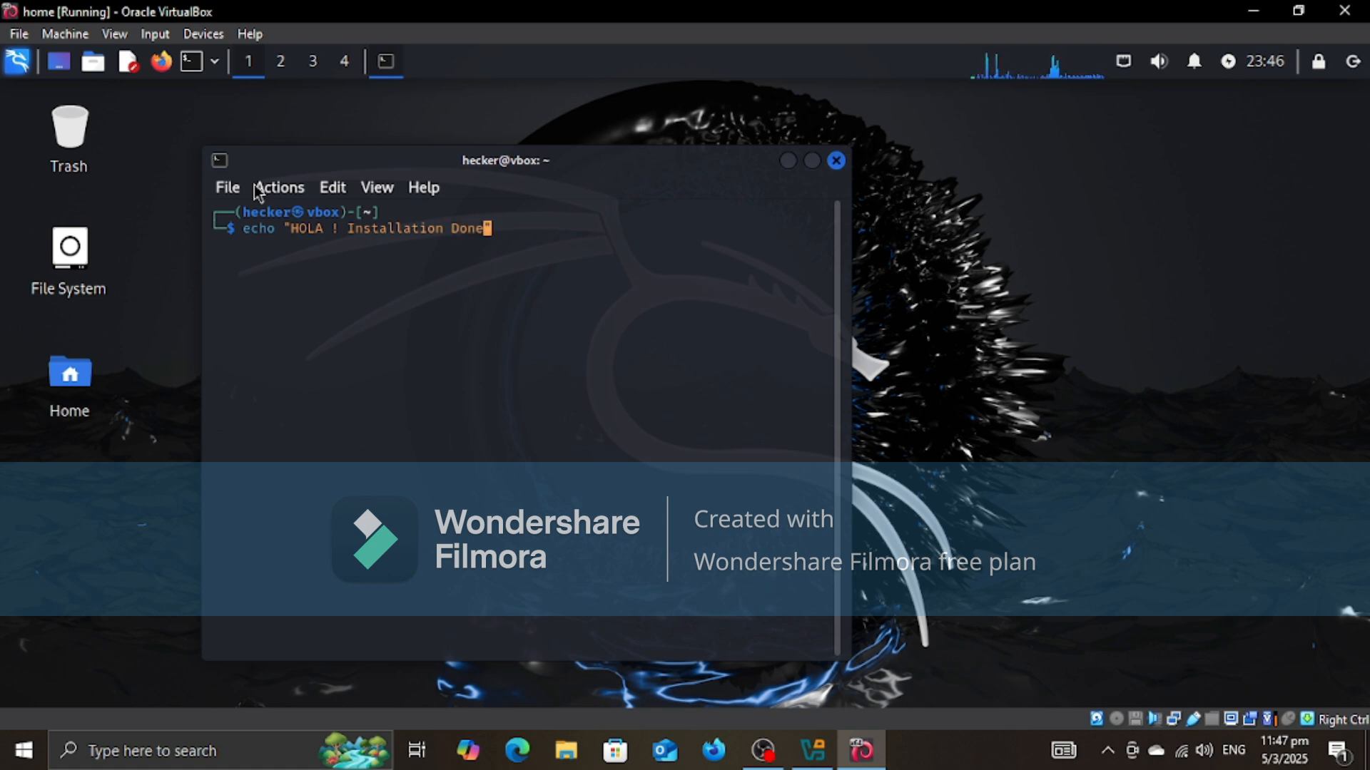
text(!!!)
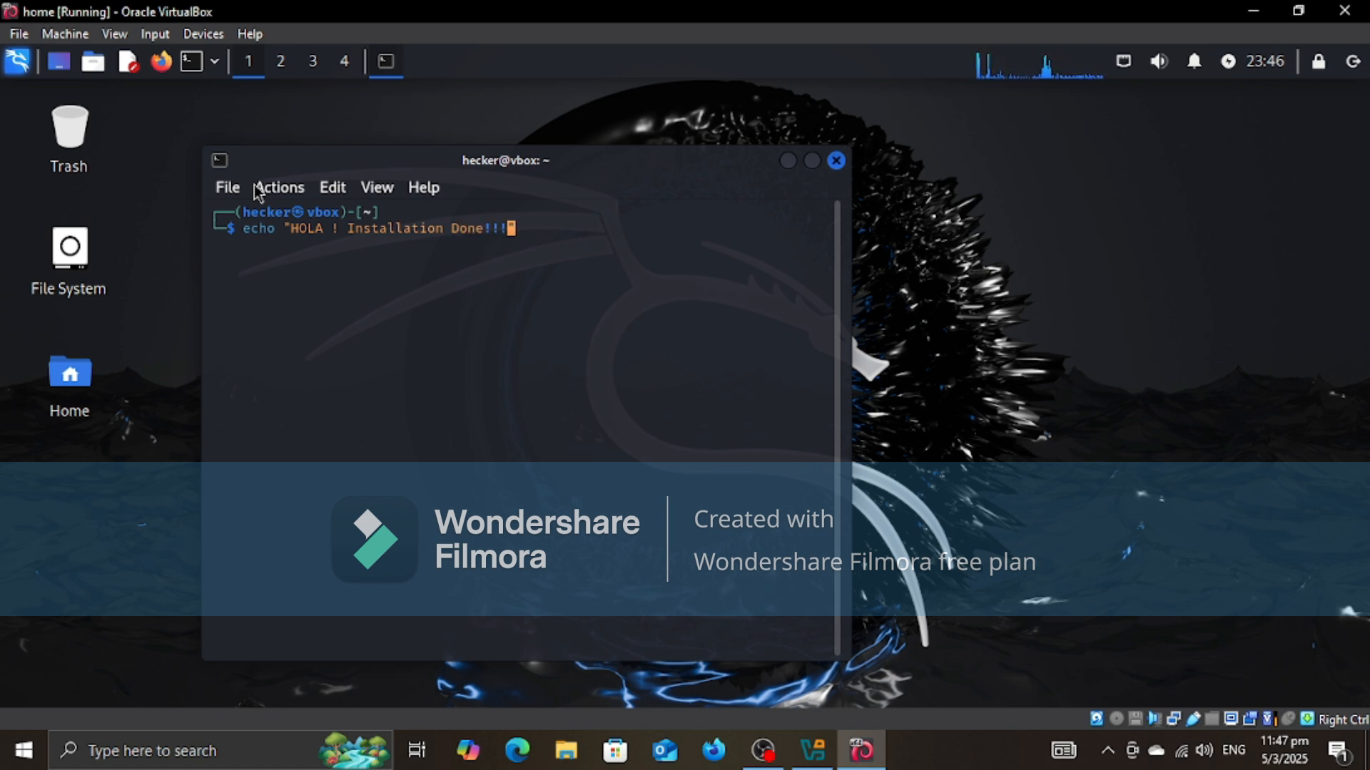
text(")
key(Return)
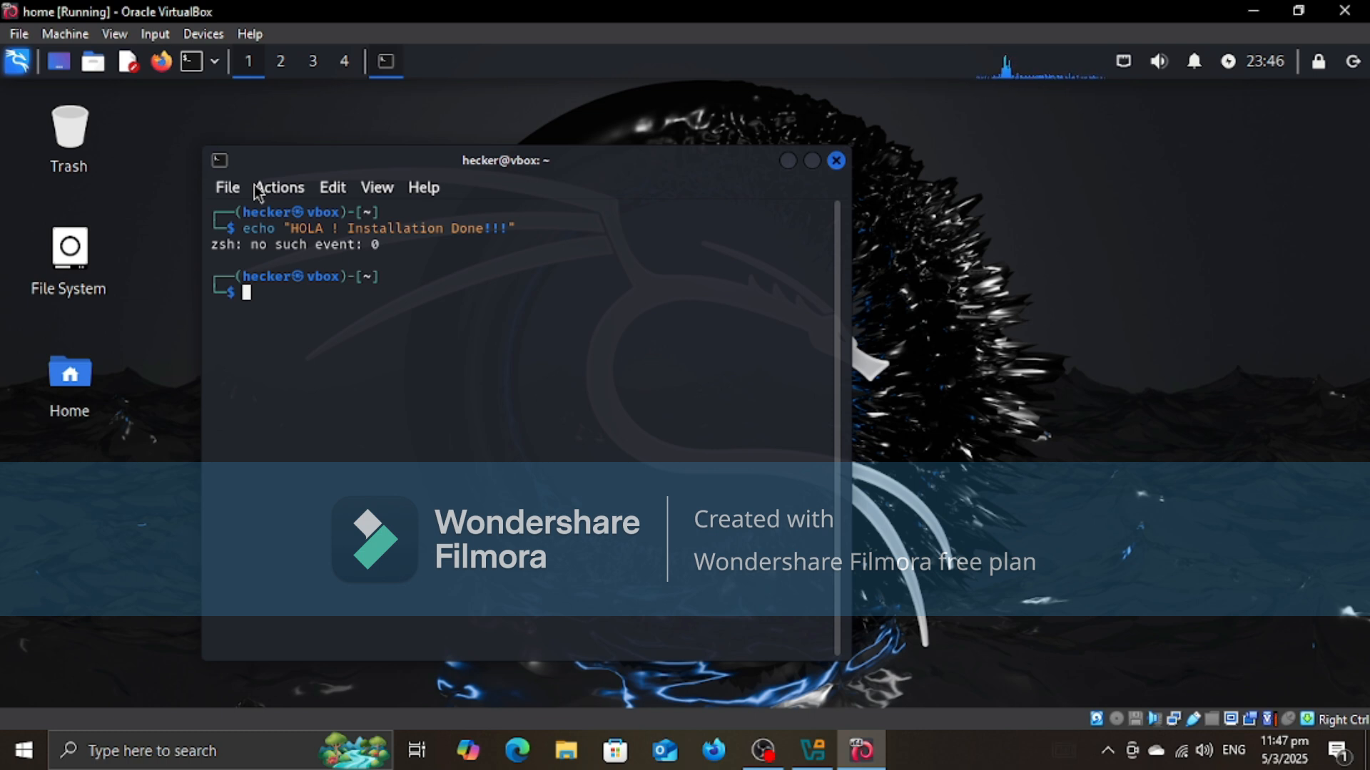
Step: Scan the address 172.156.23.2 with nmap and close the terminal
text(nmap 17)
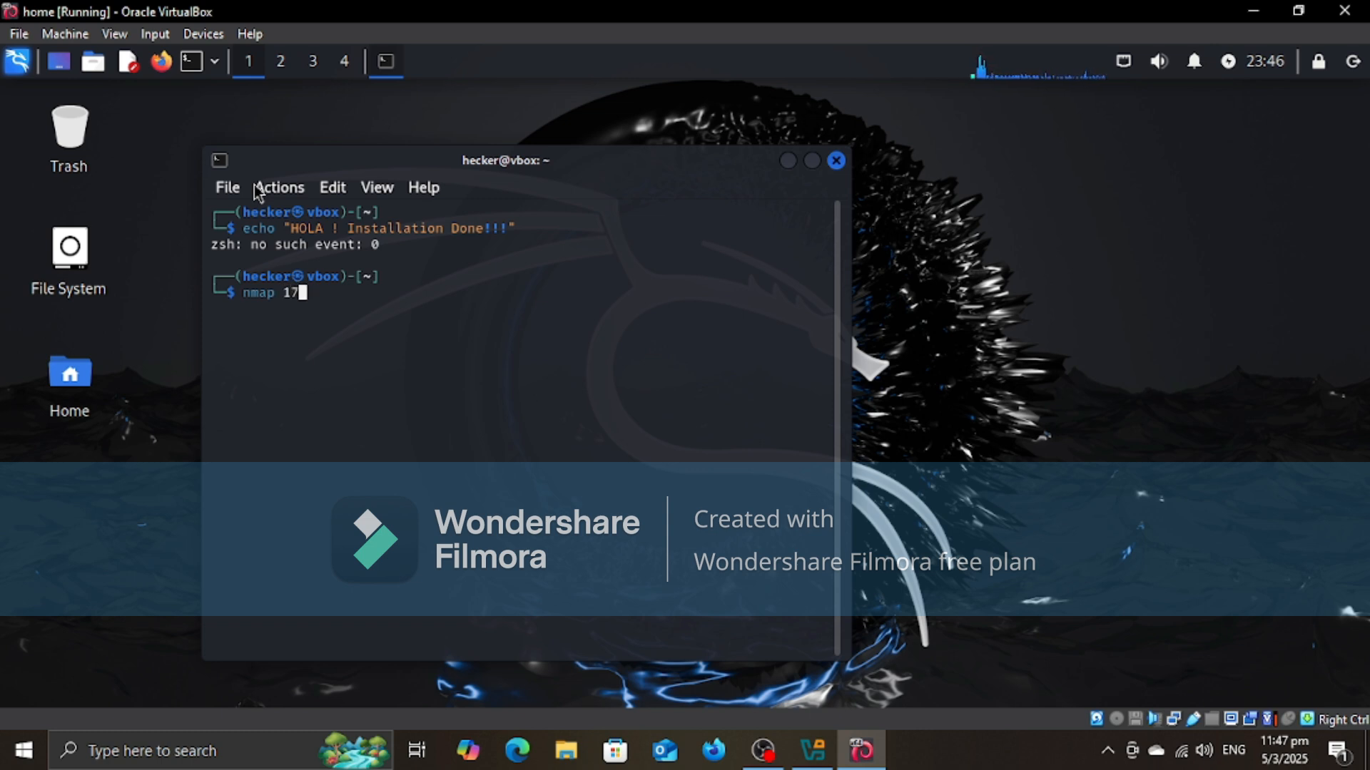
text(2.156.23.2)
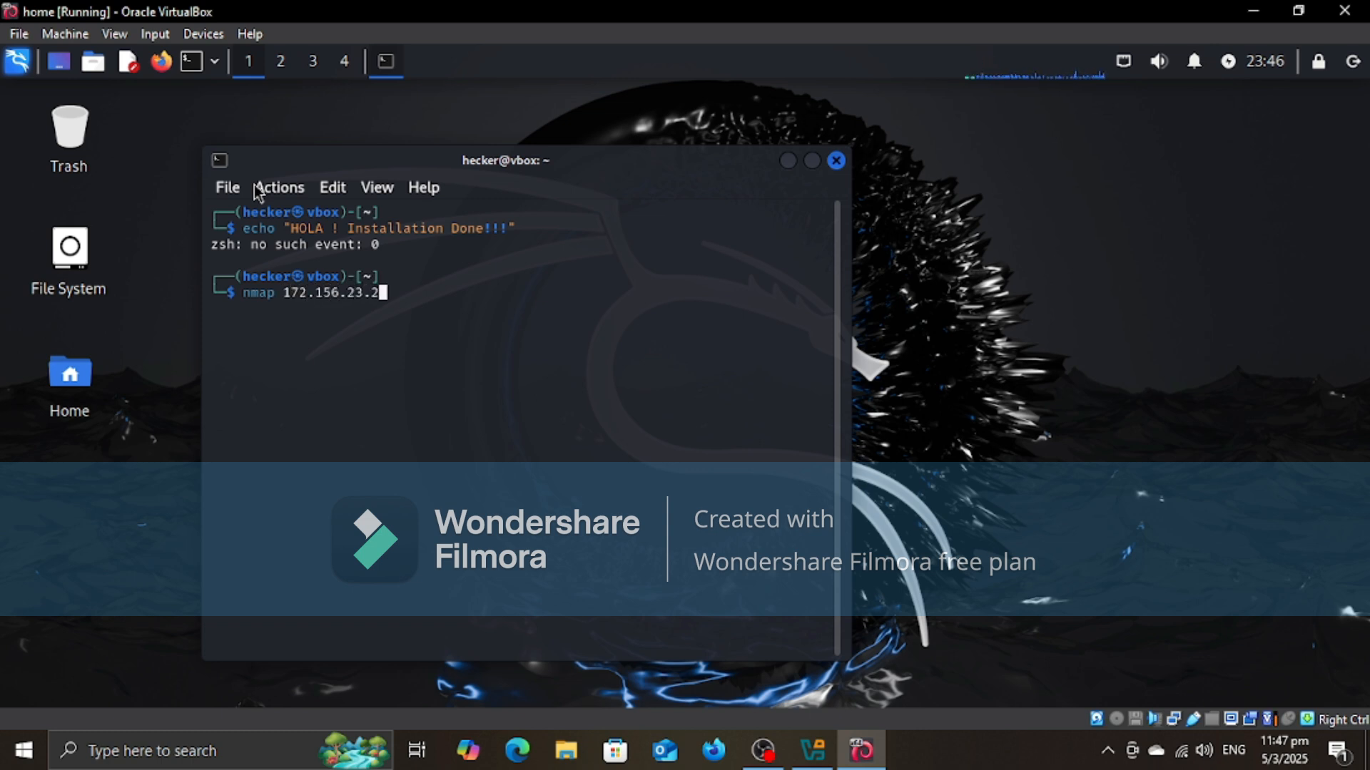
key(Return)
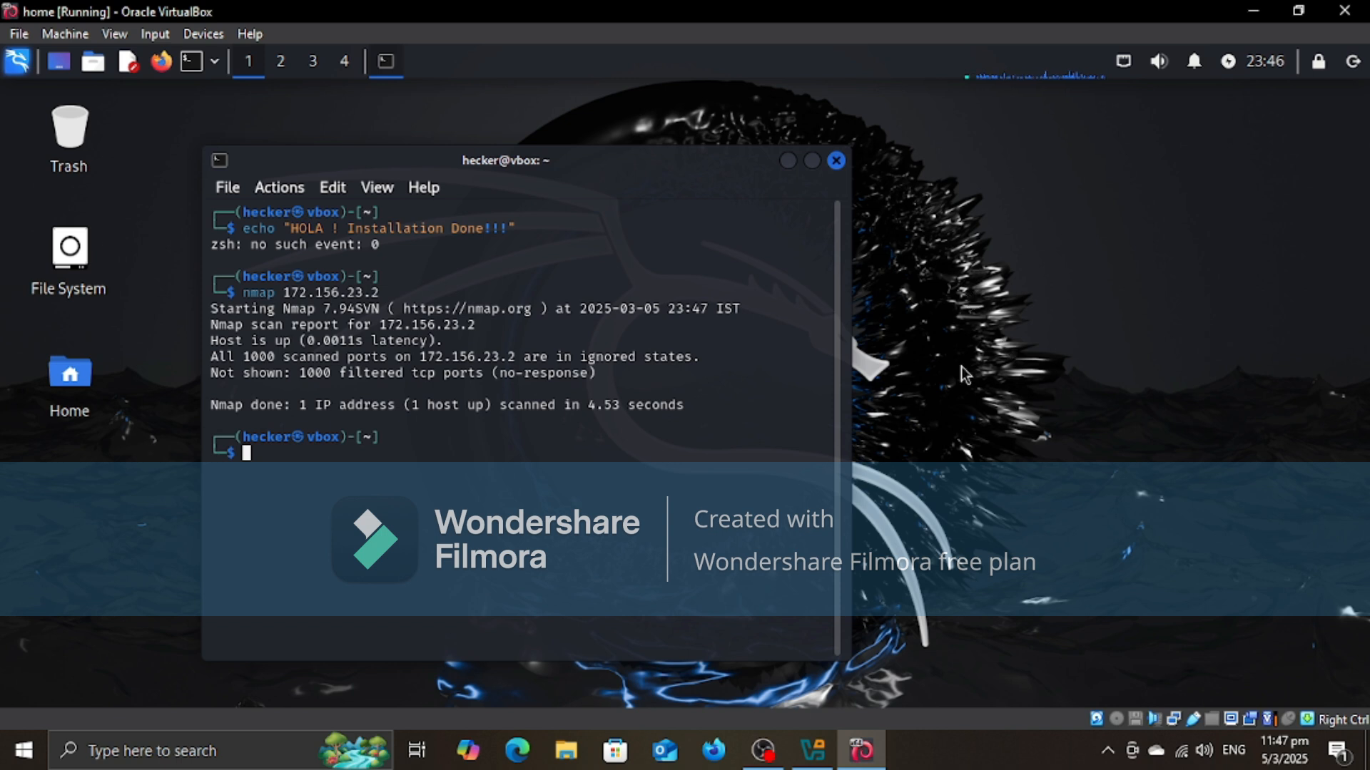
click(836, 160)
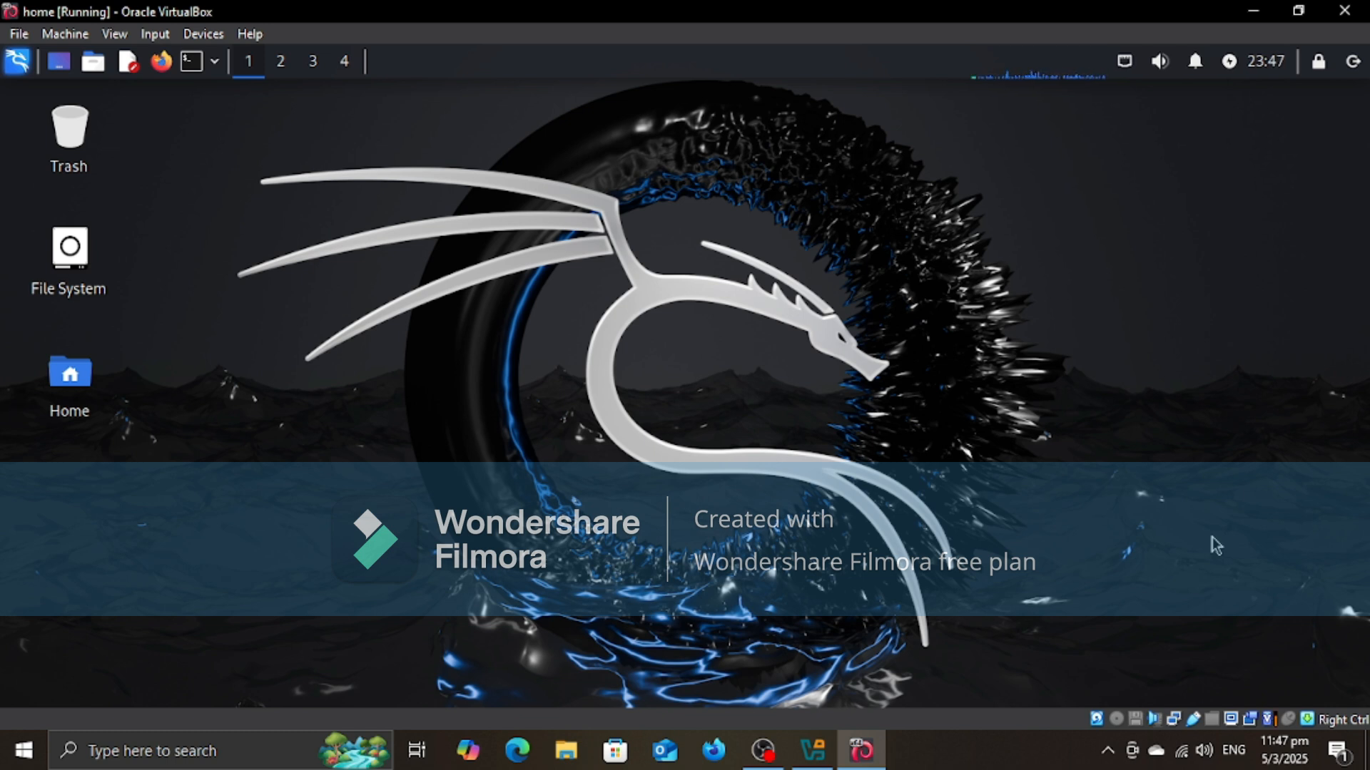
click(763, 749)
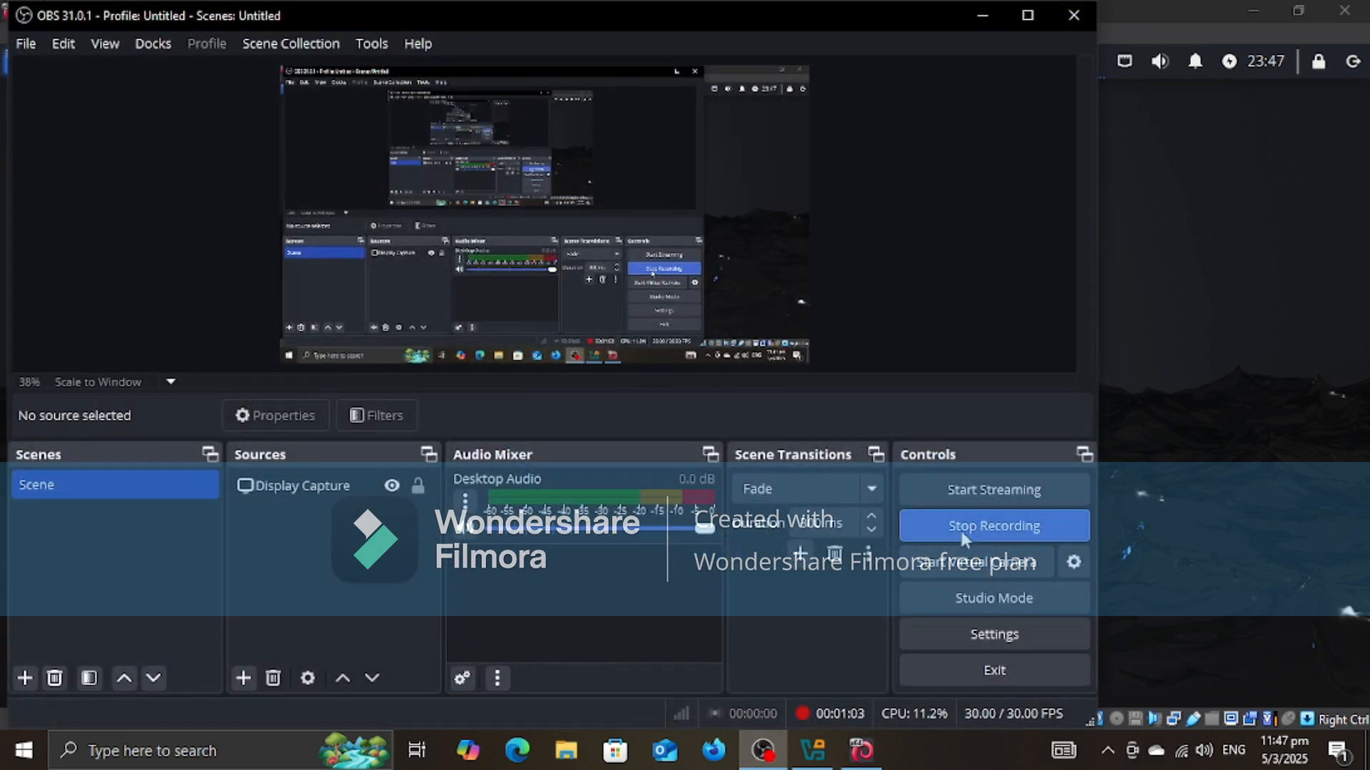
click(961, 531)
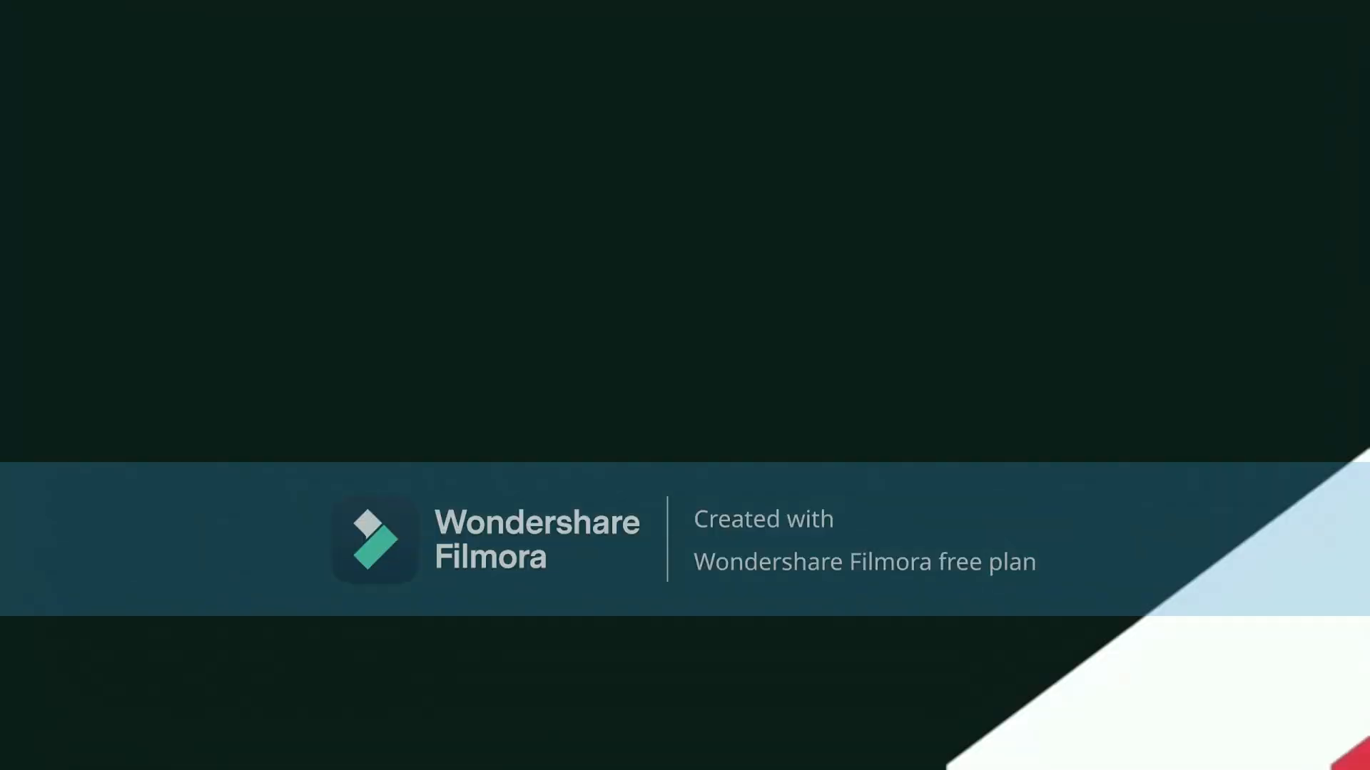